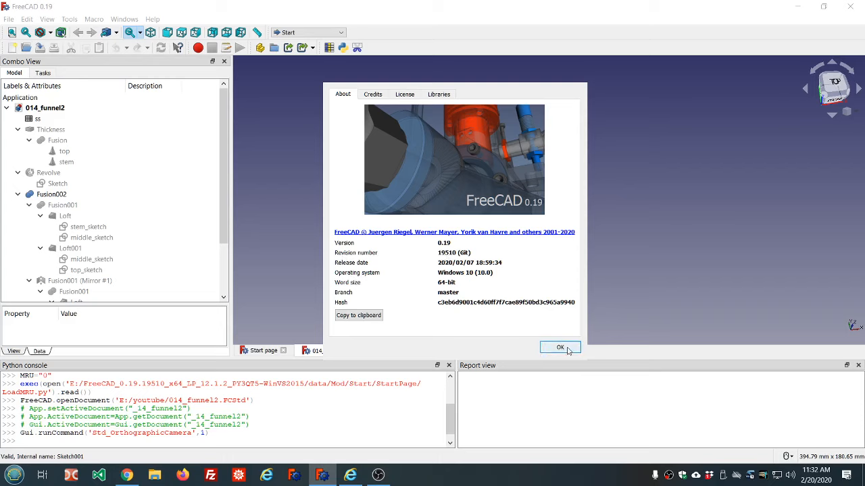
# Close the About dialog and examine the funnel model from several orbited and standard views
pyautogui.click(560, 348)
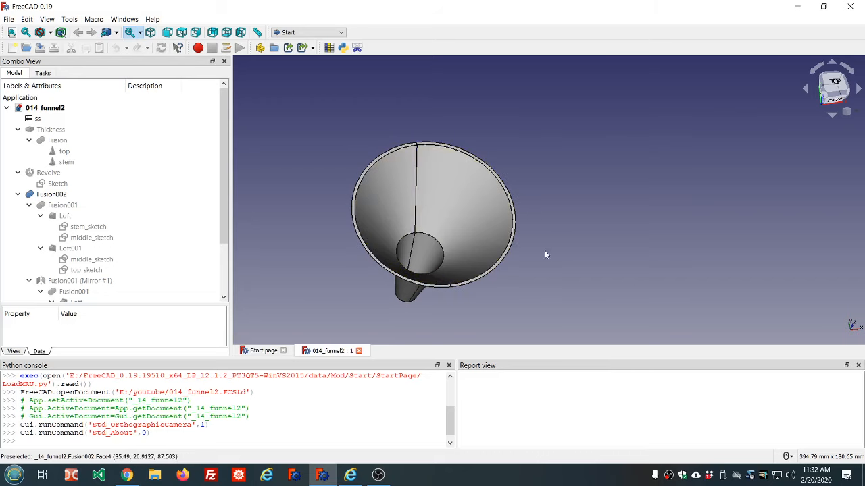
pyautogui.moveTo(515, 285); pyautogui.dragTo(557, 242, button='middle')
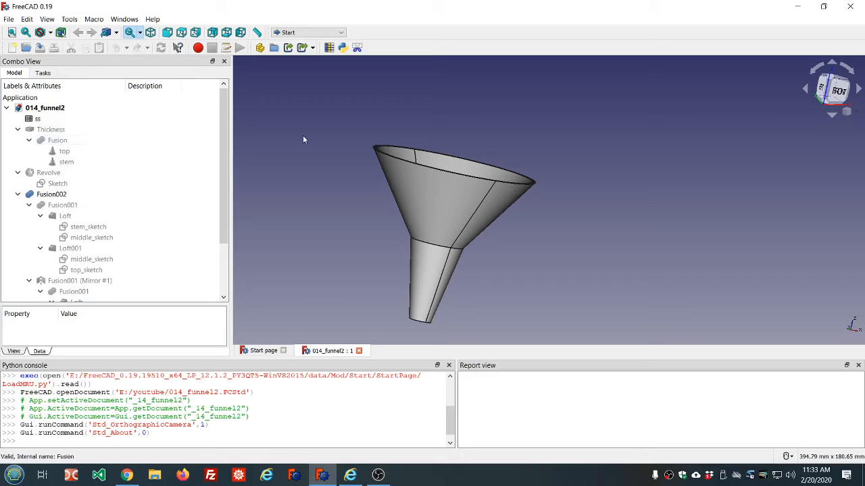
pyautogui.press('2')
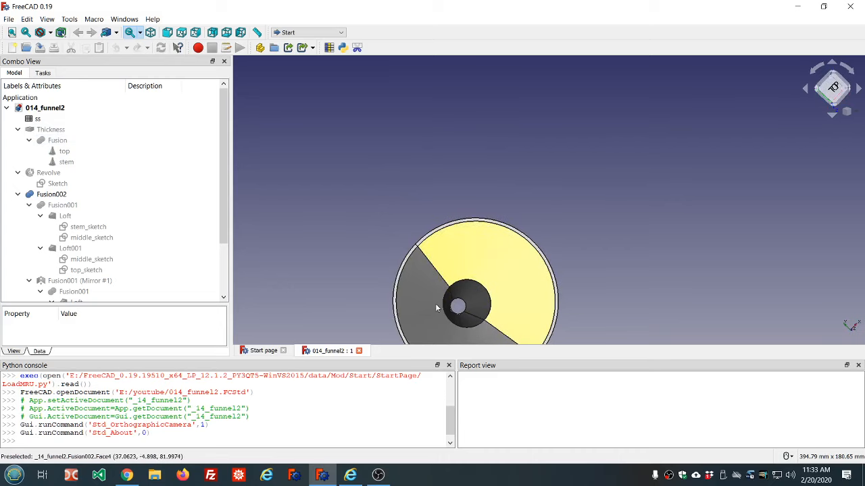
pyautogui.scroll(-3, 524, 312)
pyautogui.scroll(5, 519, 319)
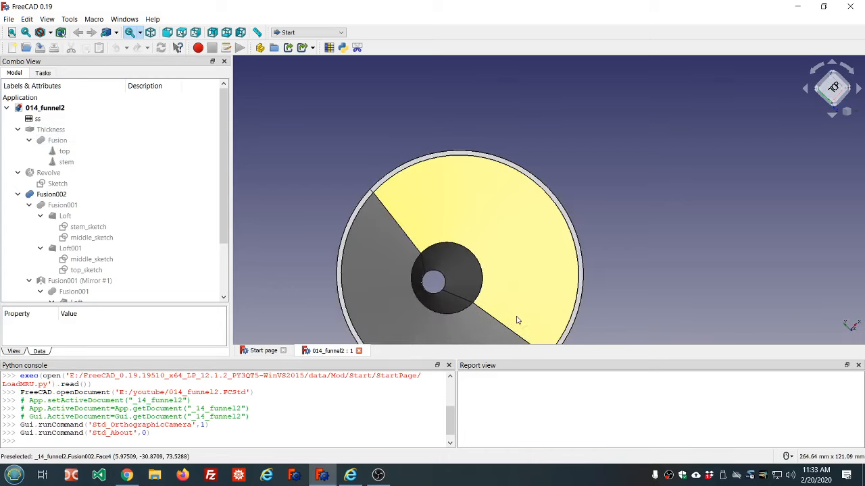
pyautogui.press('0')
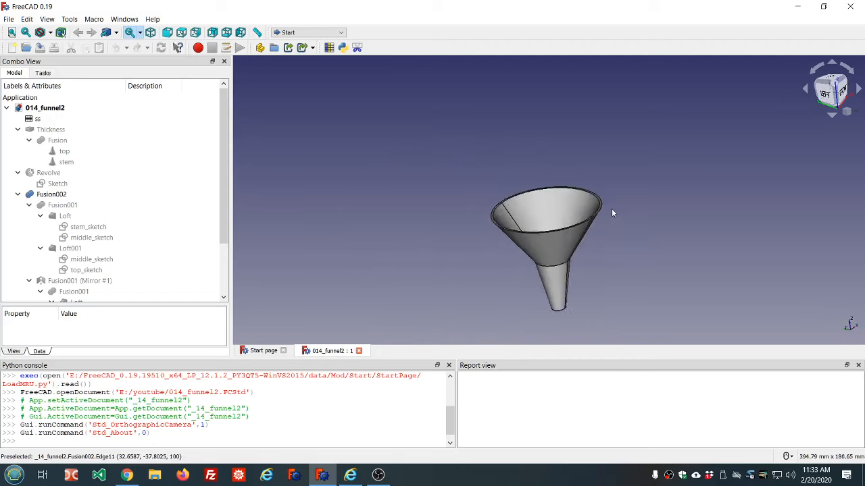
pyautogui.scroll(4, 613, 274)
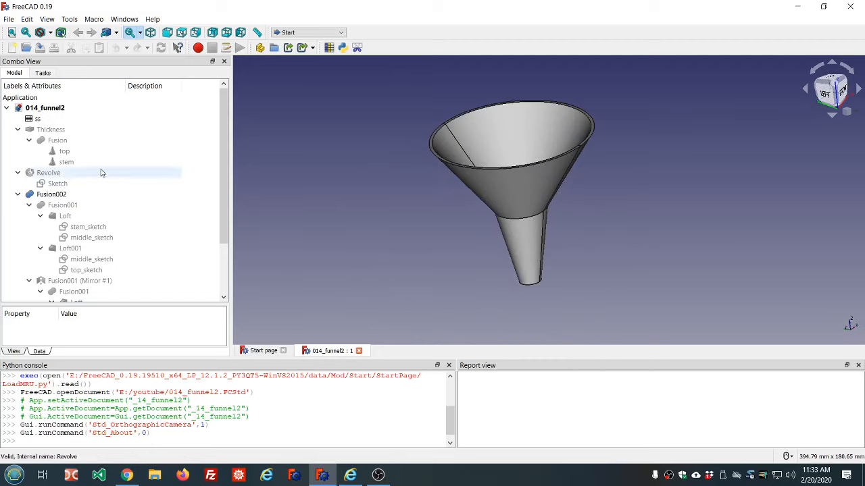
# Hide the Fusion002 body and show the Revolve body instead
pyautogui.click(49, 196)
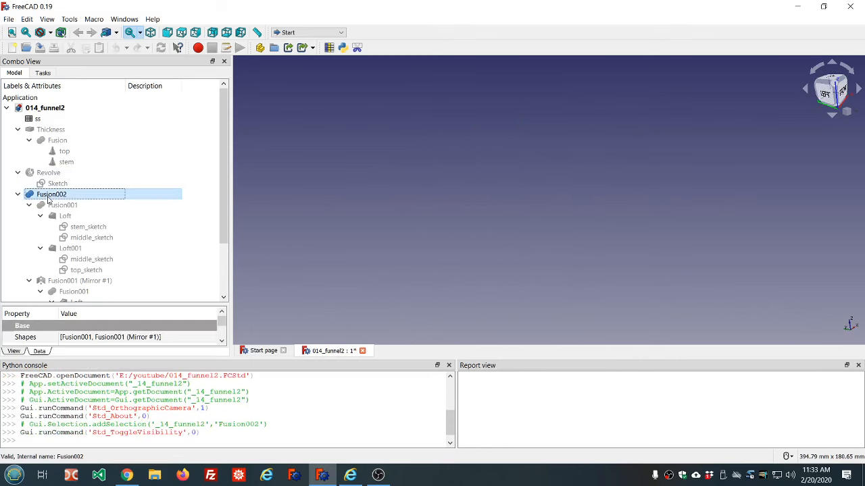
pyautogui.press('space')
pyautogui.click(49, 175)
pyautogui.press('space')
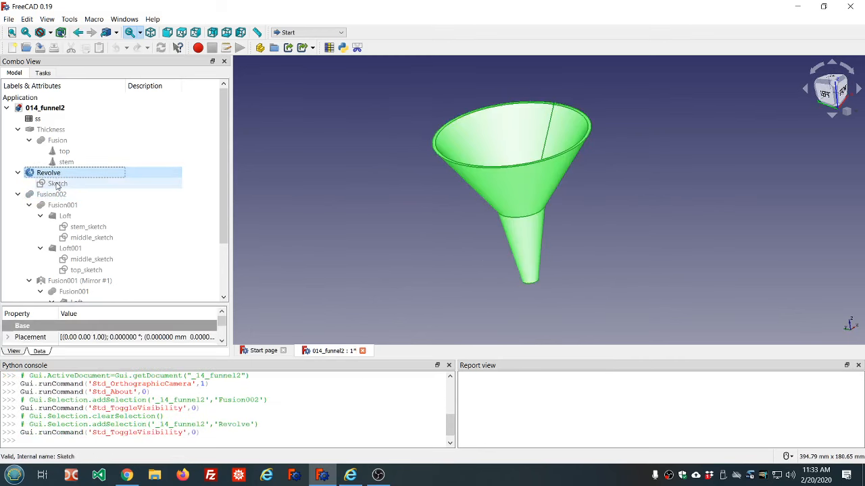
# Open the Revolve's sketch to examine its profile and dimensions, then close it
pyautogui.doubleClick(58, 185)
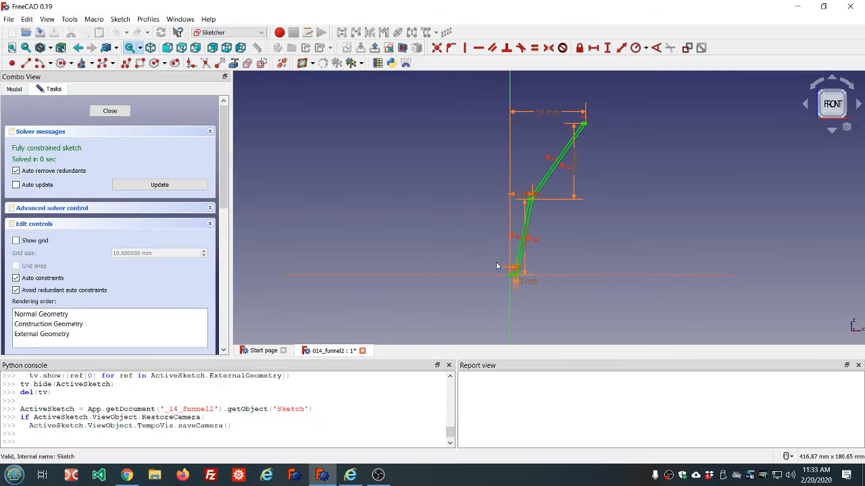
pyautogui.scroll(4, 558, 262)
pyautogui.scroll(-2, 531, 267)
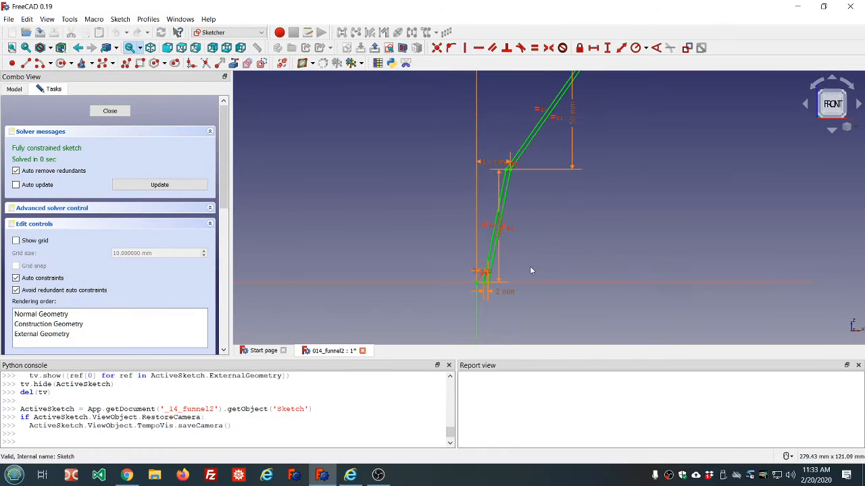
pyautogui.scroll(-2, 612, 122)
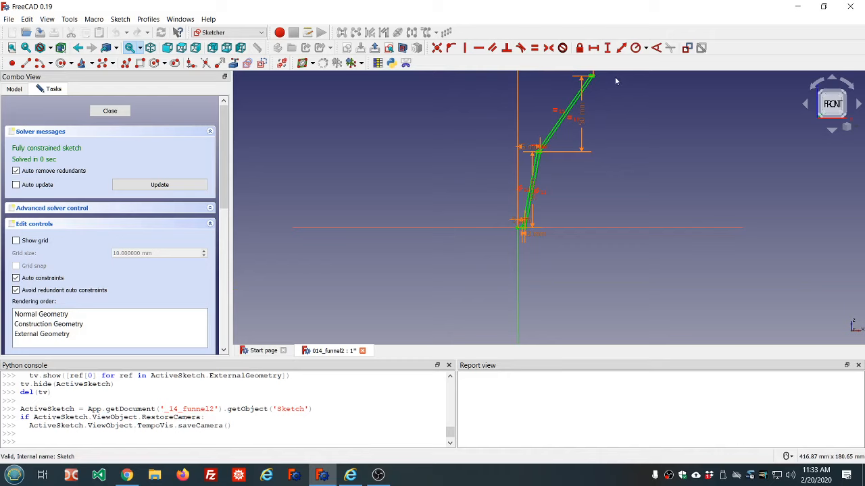
pyautogui.scroll(-2, 615, 81)
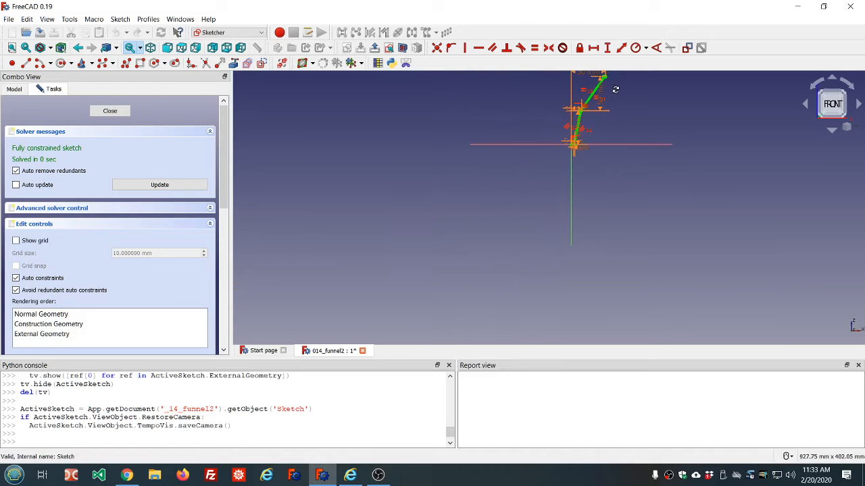
pyautogui.moveTo(615, 89)
pyautogui.mouseDown(button='middle')
pyautogui.moveTo(593, 152)
pyautogui.moveTo(533, 169)
pyautogui.mouseUp(button='middle')
pyautogui.scroll(4, 532, 178)
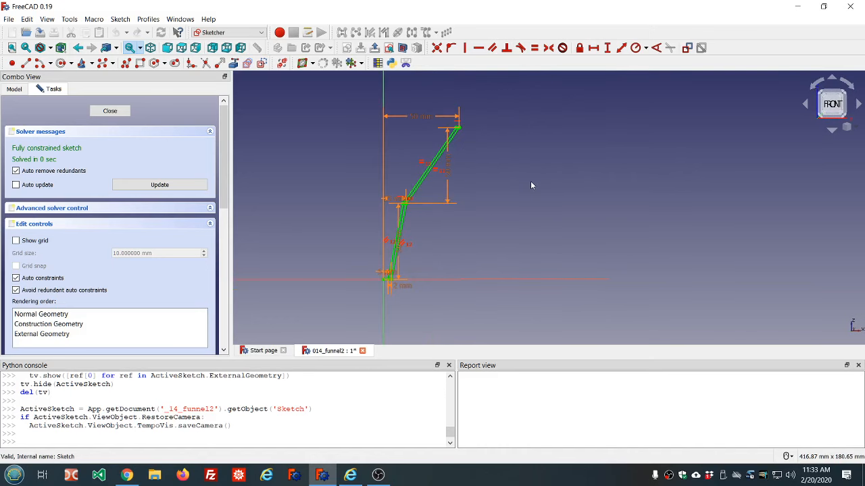
pyautogui.click(104, 110)
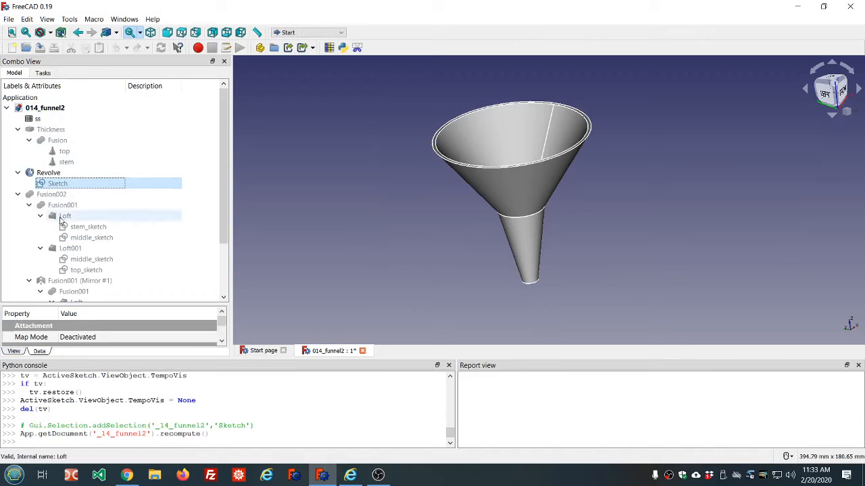
# Hide the Revolve body and show Fusion002 again
pyautogui.click(48, 173)
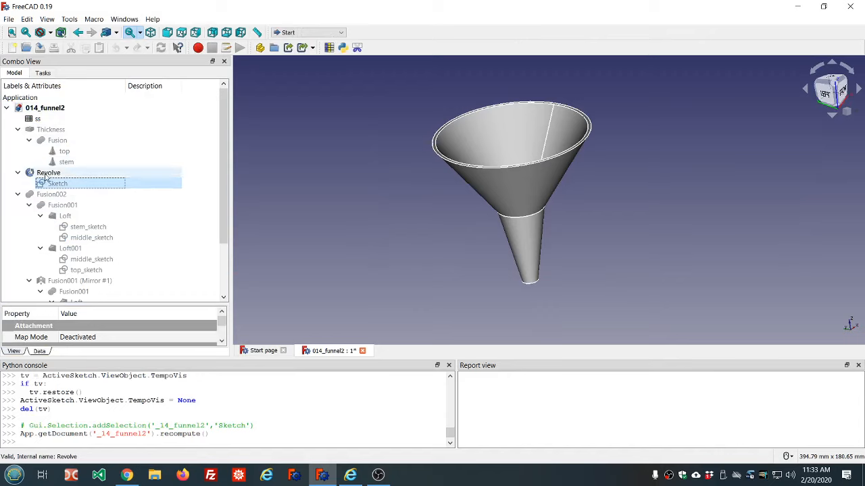
pyautogui.press('space')
pyautogui.click(52, 194)
pyautogui.press('space')
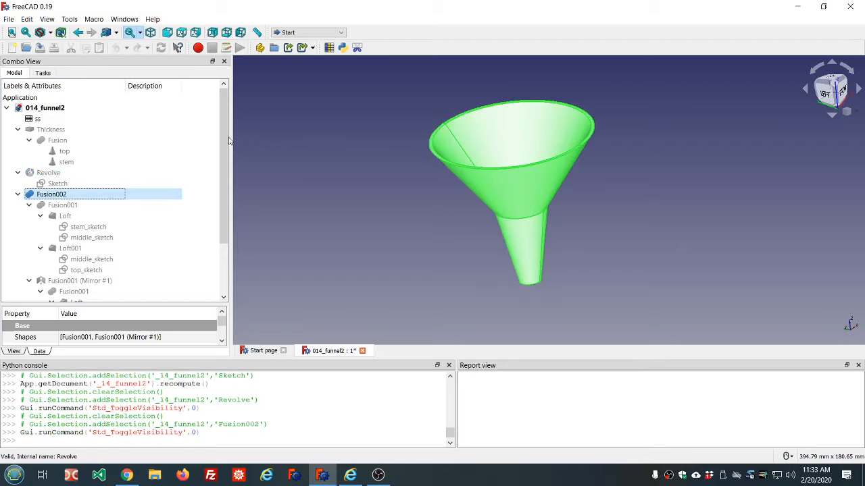
# Switch to the Part workbench
pyautogui.moveTo(225, 133); pyautogui.dragTo(228, 199)
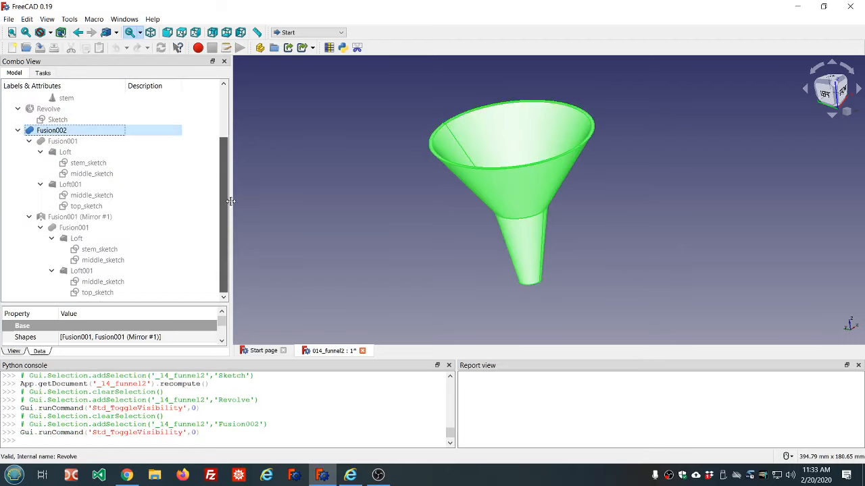
pyautogui.moveTo(586, 208); pyautogui.dragTo(620, 203, button='middle')
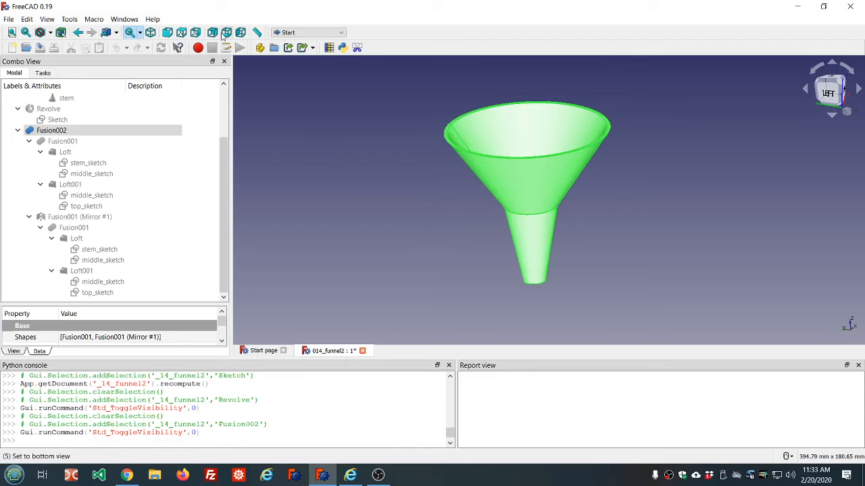
pyautogui.scroll(2, 128, 162)
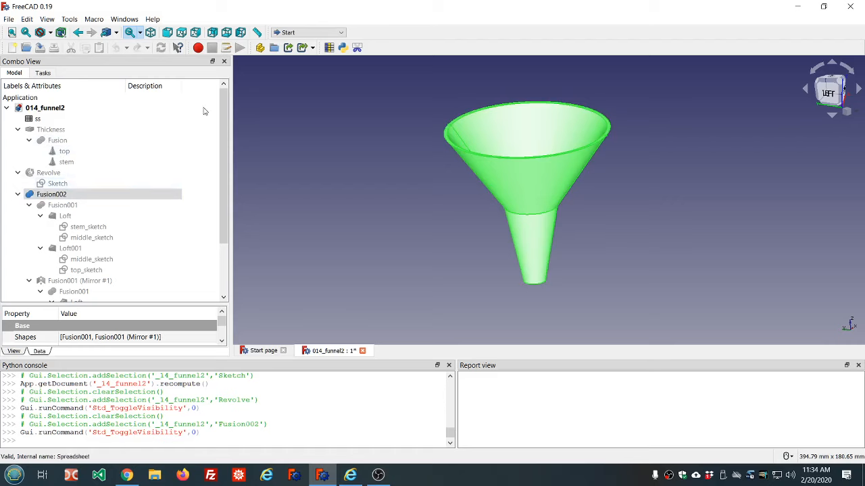
pyautogui.click(308, 32)
pyautogui.click(313, 91)
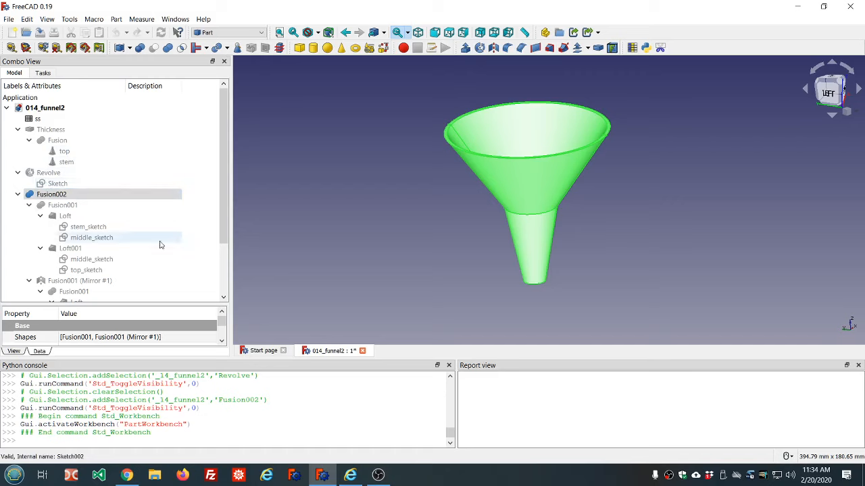
# Collapse the Fusion002 branch in the model tree
pyautogui.scroll(-1, 160, 245)
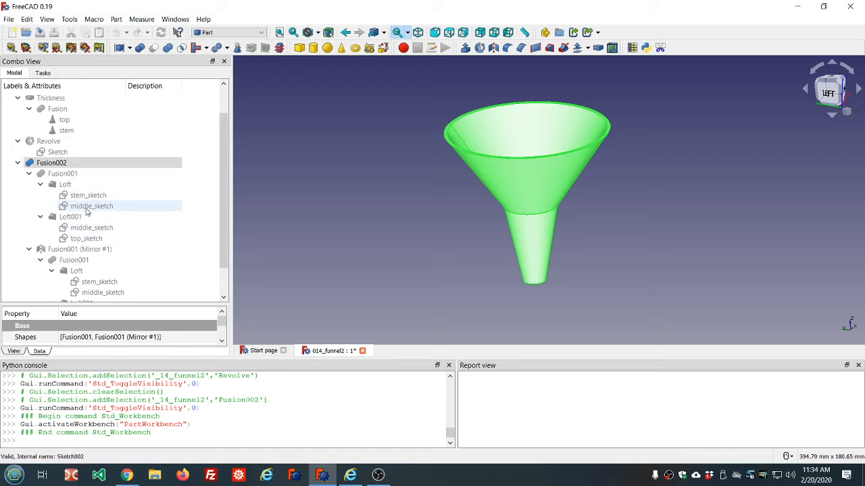
pyautogui.scroll(-1, 153, 199)
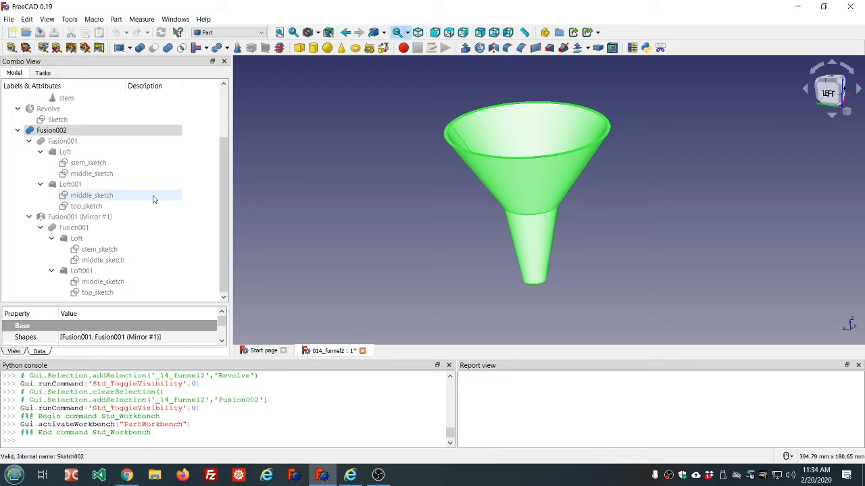
pyautogui.click(18, 131)
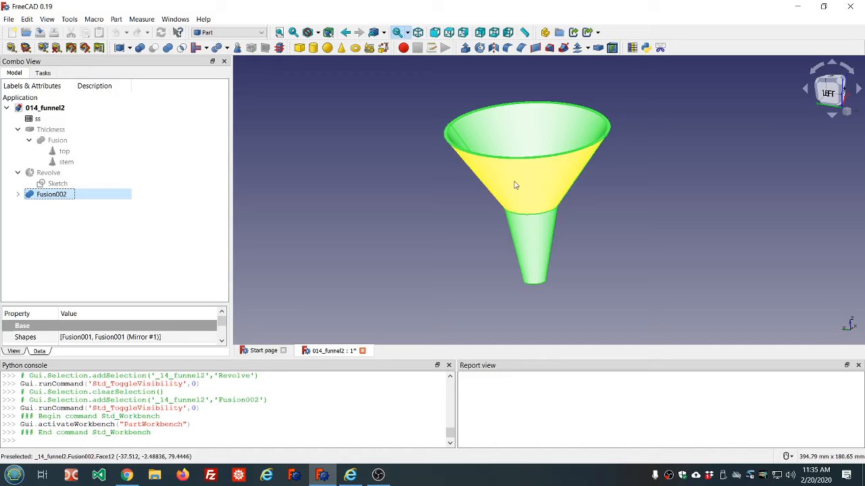
# Inspect the funnel from the top and from orbited views
pyautogui.moveTo(625, 178); pyautogui.dragTo(611, 219, button='middle')
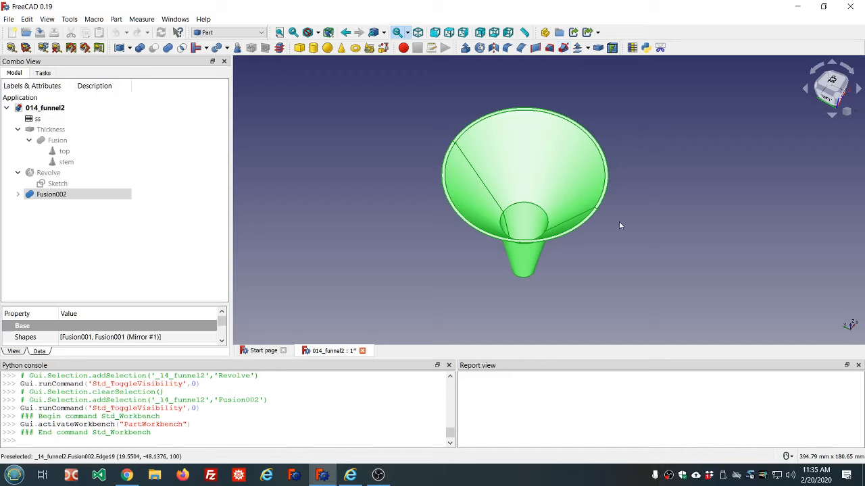
pyautogui.scroll(3, 619, 221)
pyautogui.scroll(-3, 625, 214)
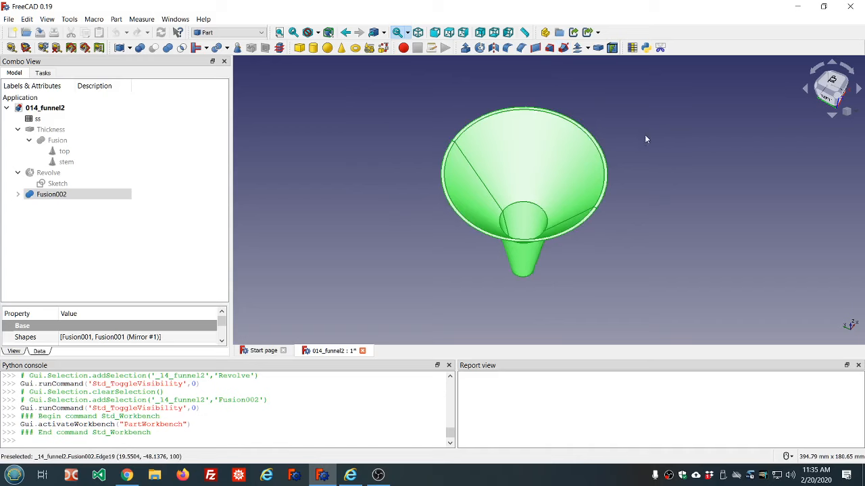
pyautogui.press('2')
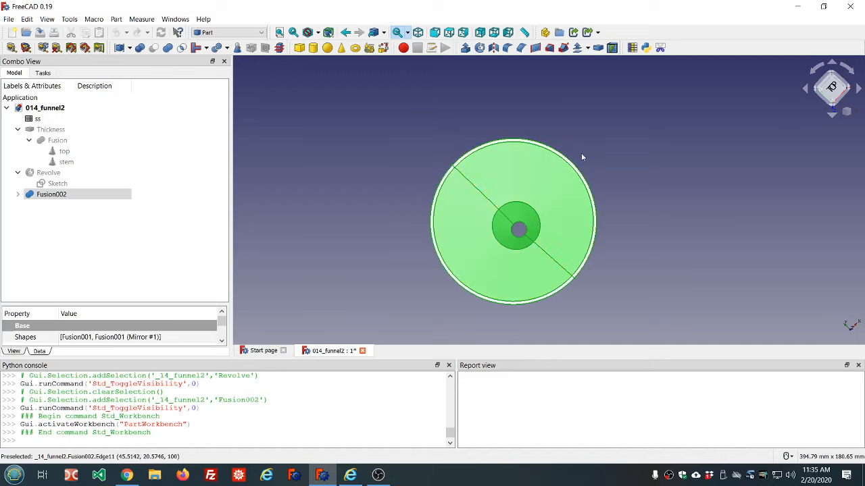
pyautogui.moveTo(610, 199)
pyautogui.mouseDown(button='middle')
pyautogui.moveTo(622, 146)
pyautogui.moveTo(623, 190)
pyautogui.mouseUp(button='middle')
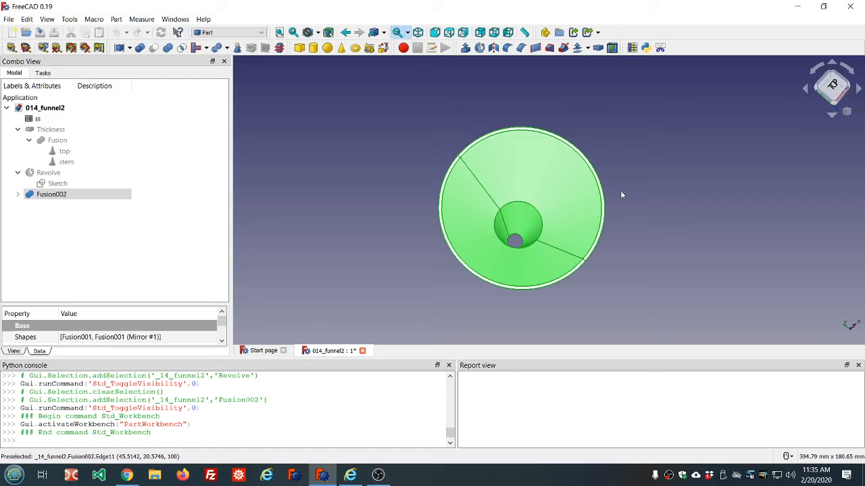
pyautogui.scroll(2, 654, 209)
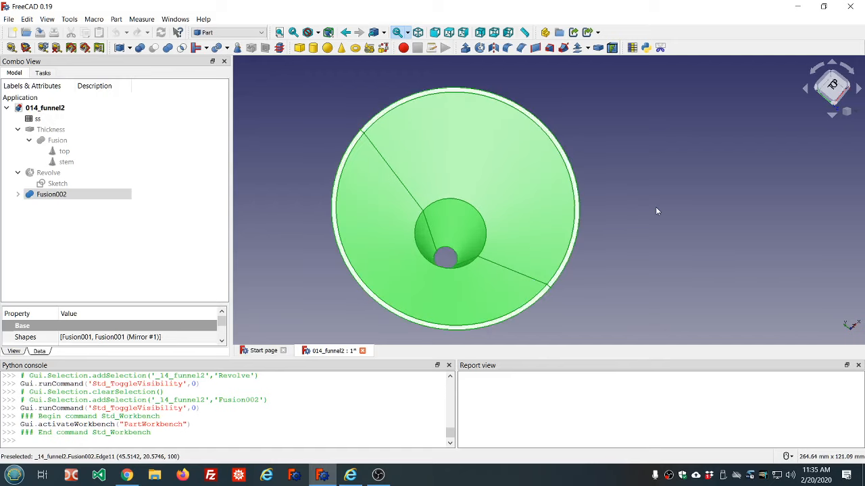
pyautogui.scroll(-2, 611, 198)
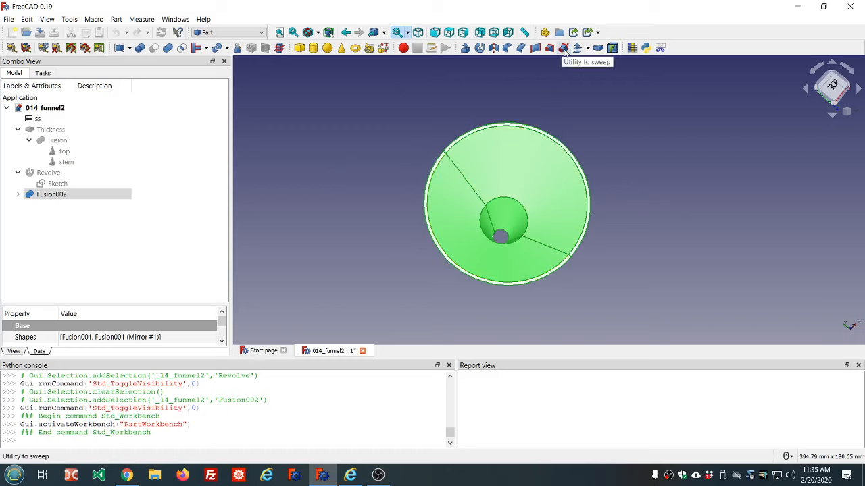
# Hide the Fusion002 body
pyautogui.click(57, 184)
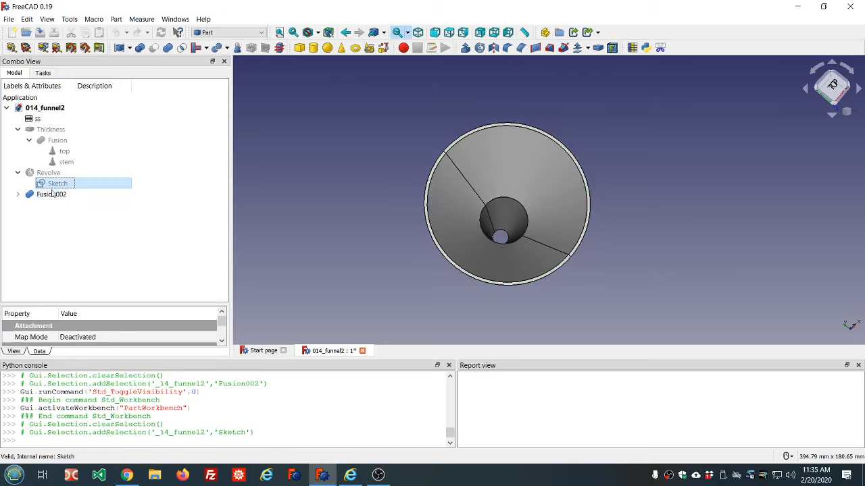
pyautogui.click(54, 195)
pyautogui.press('space')
# Open the Revolve's sketch for editing and close it again
pyautogui.click(54, 185)
pyautogui.doubleClick(54, 185)
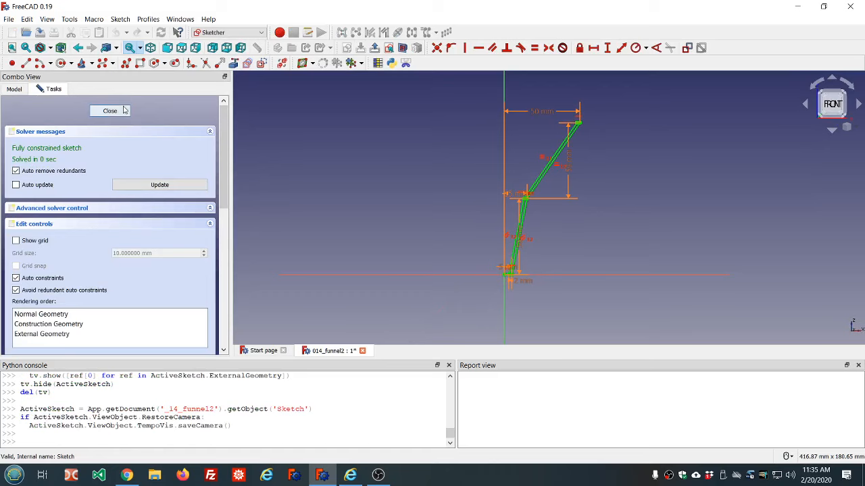
pyautogui.click(110, 112)
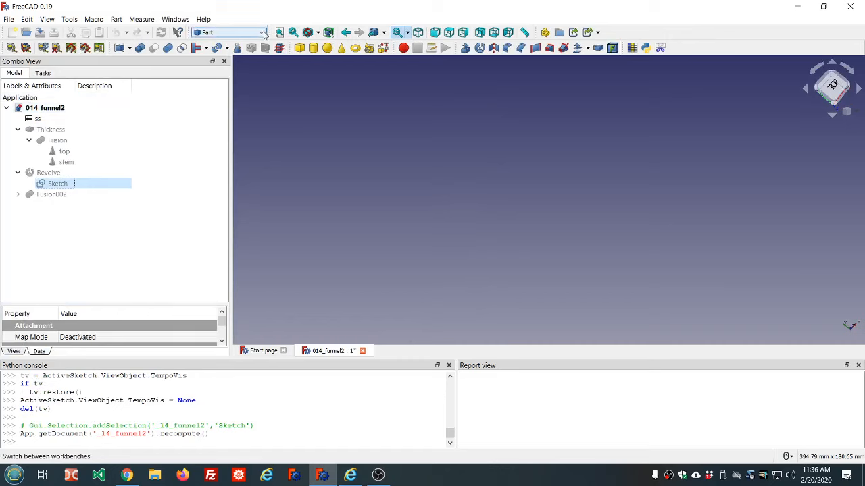
# Switch to the Sketcher workbench
pyautogui.click(263, 33)
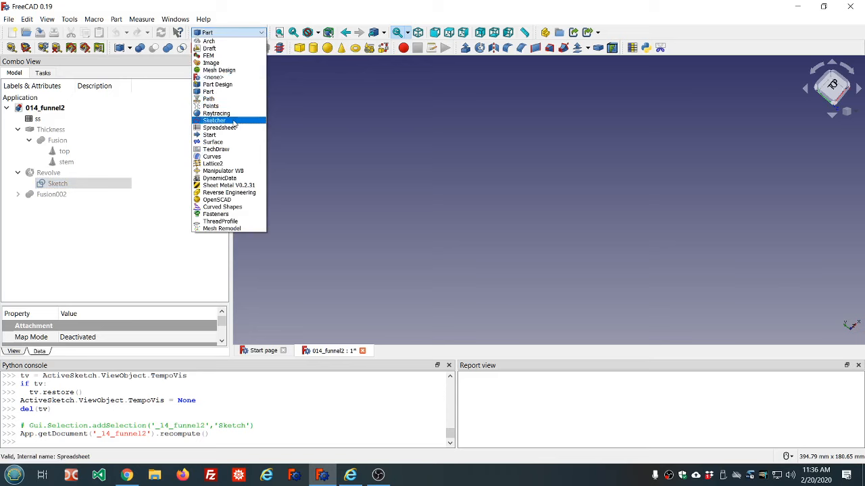
pyautogui.click(215, 120)
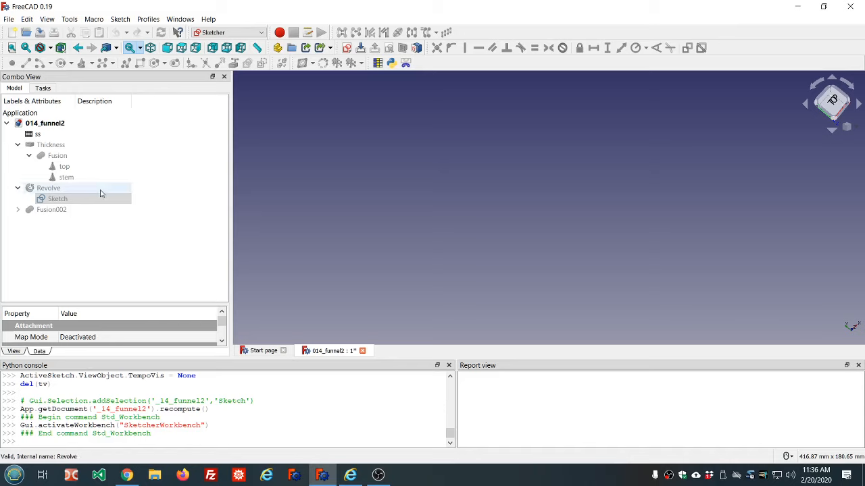
pyautogui.click(346, 48)
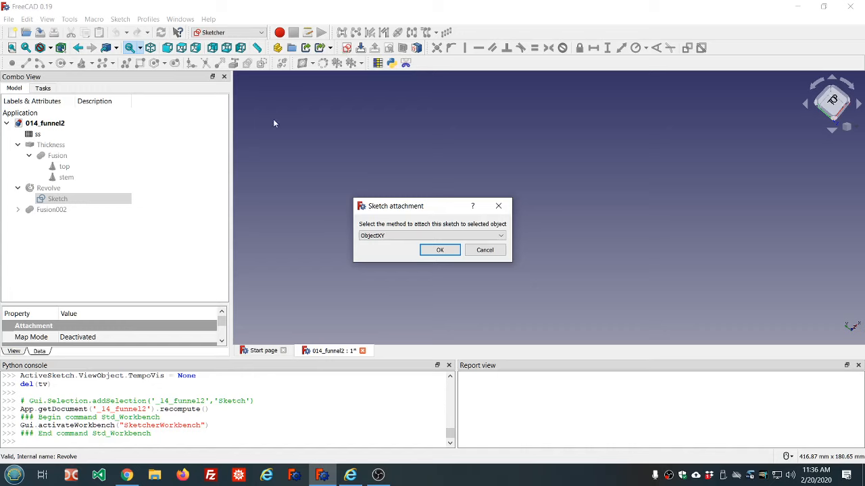
pyautogui.click(500, 236)
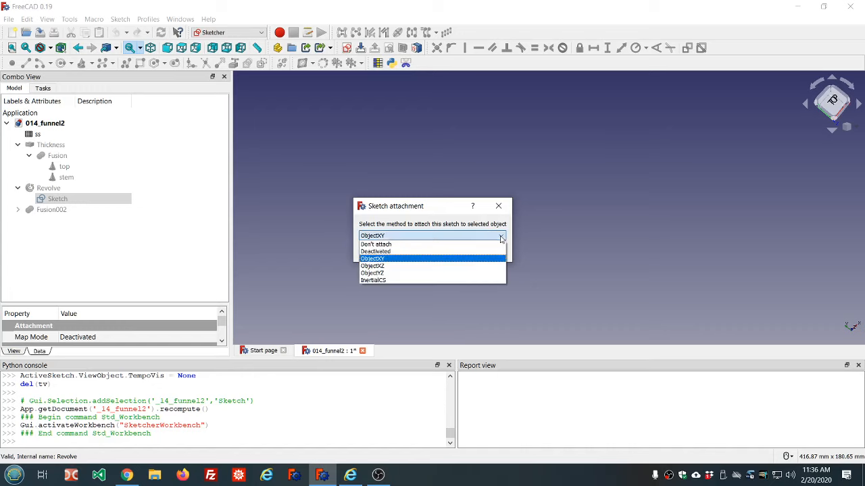
pyautogui.click(416, 236)
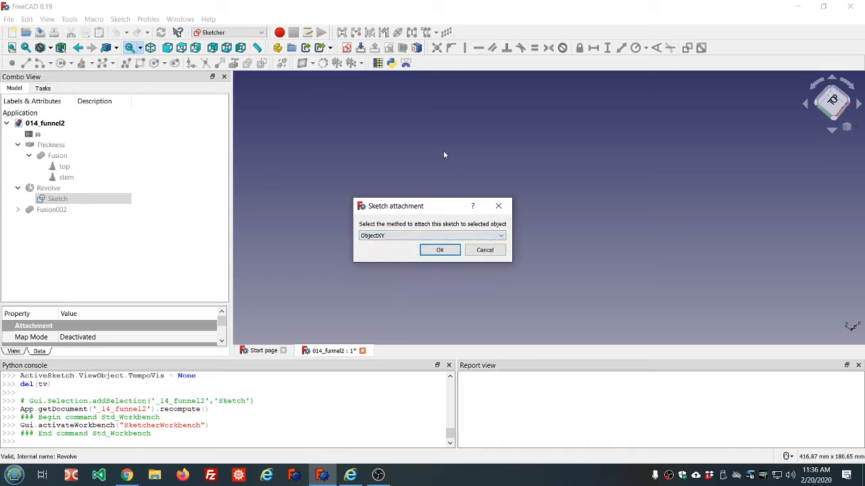
pyautogui.click(483, 250)
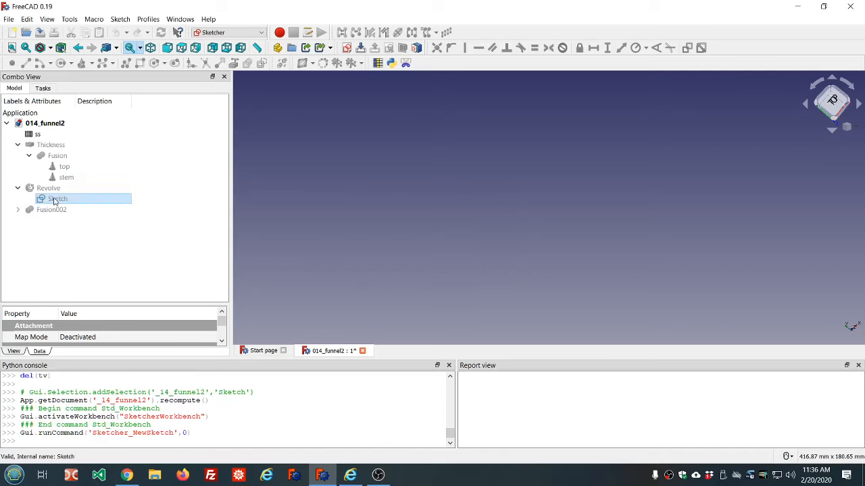
# Clear the selection and create a new sketch on the XY plane
pyautogui.click(81, 233)
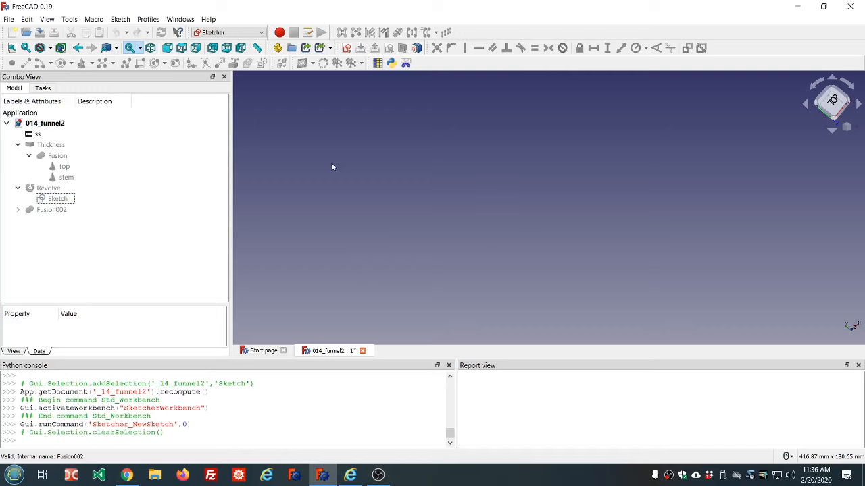
pyautogui.click(350, 52)
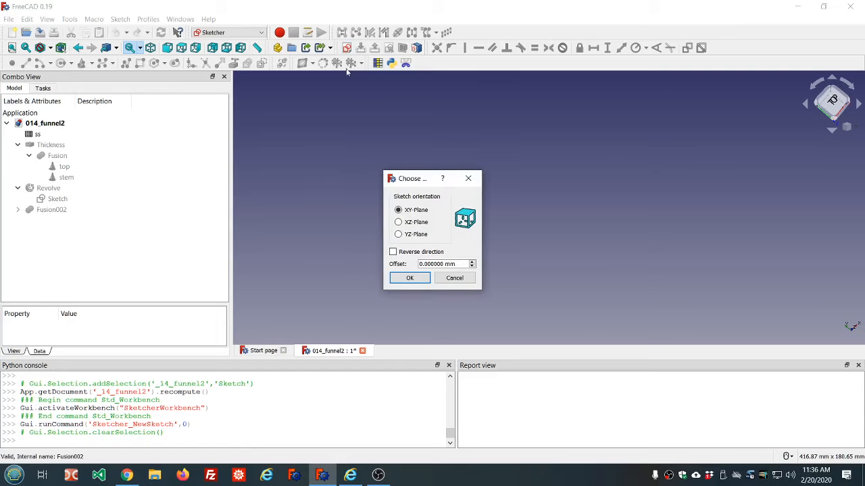
pyautogui.click(410, 278)
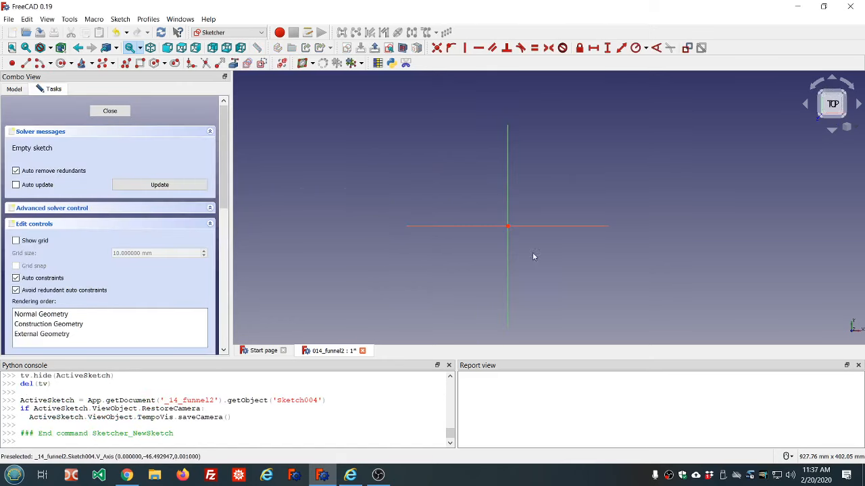
# Draw an ellipse centred at the origin with its major axis running roughly along the vertical axis
pyautogui.scroll(2, 556, 247)
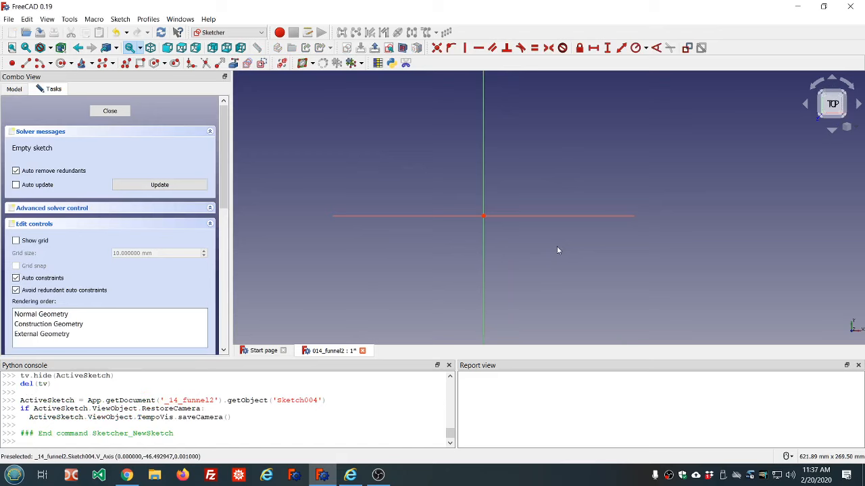
pyautogui.click(81, 65)
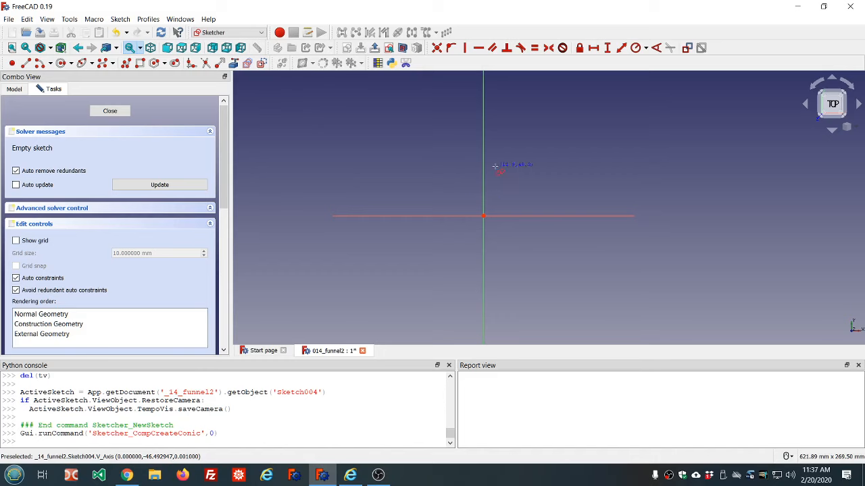
pyautogui.click(483, 216)
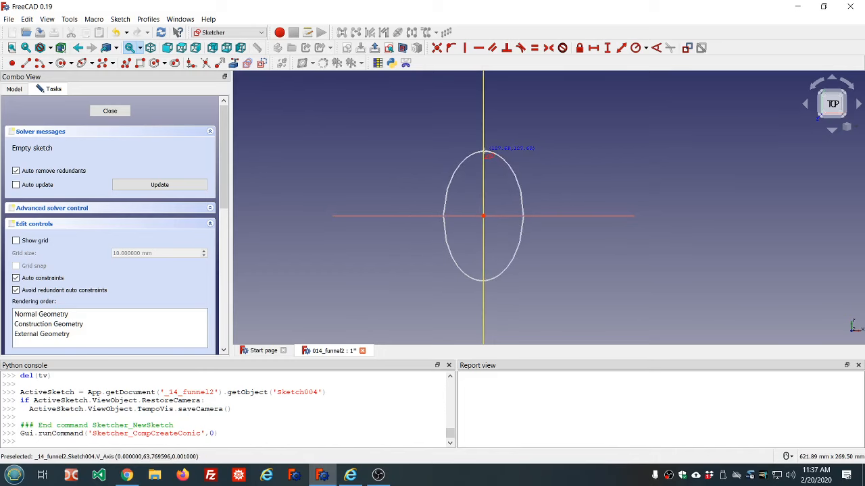
pyautogui.click(483, 153)
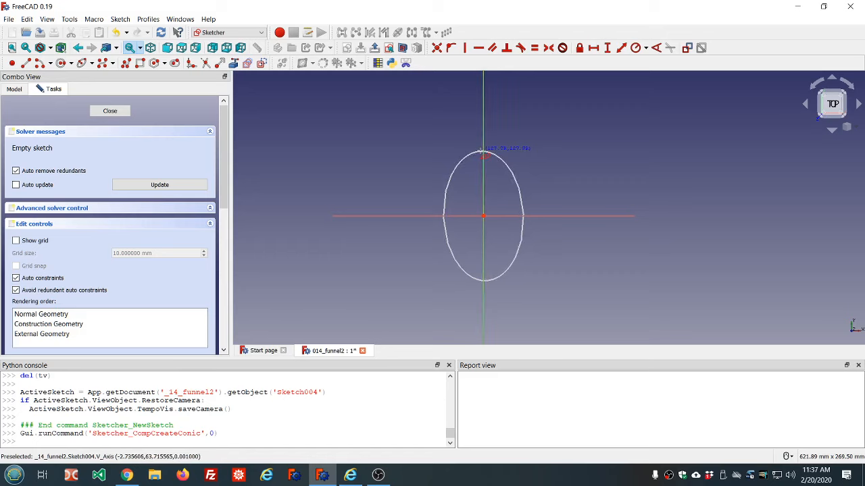
pyautogui.click(538, 211)
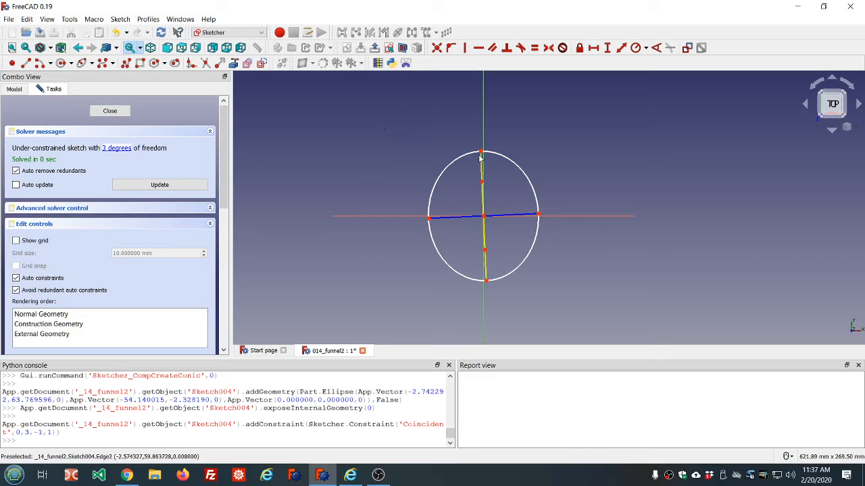
# Constrain the ellipse's top major-axis endpoint to lie on the vertical axis
pyautogui.click(481, 179)
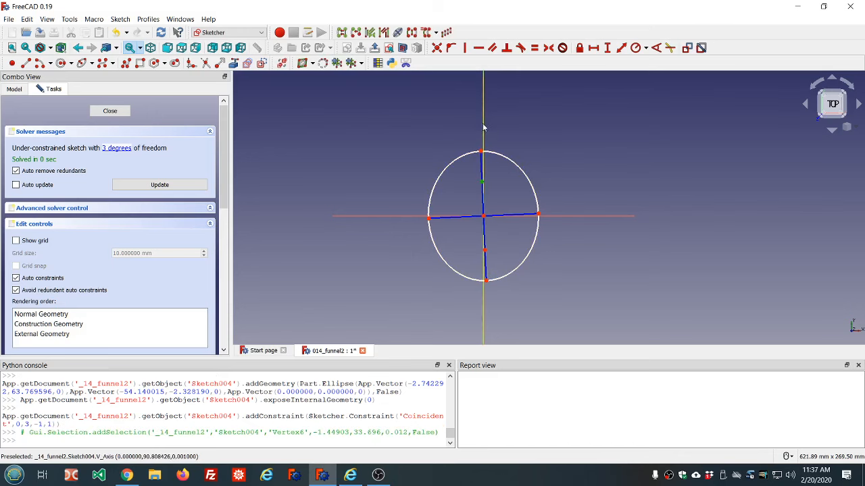
pyautogui.click(484, 126)
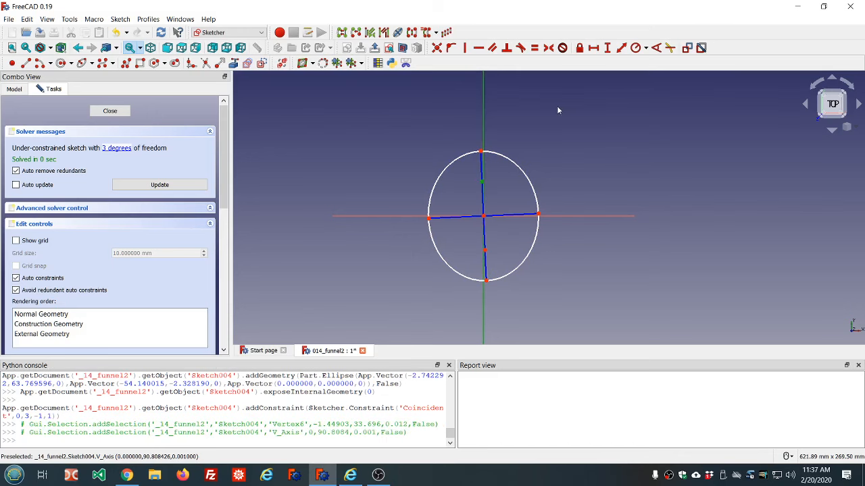
pyautogui.click(451, 48)
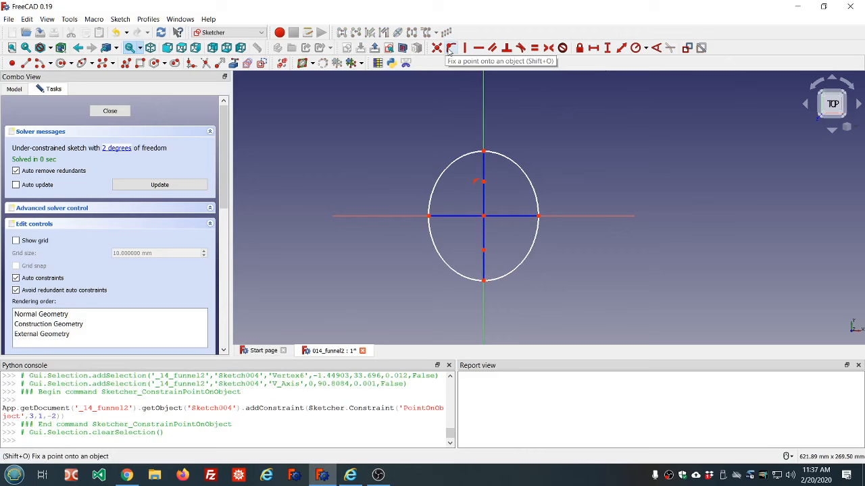
# Try to constrain the ellipse's minor-axis endpoint onto the horizontal axis, and undo that constraint
pyautogui.click(539, 217)
pyautogui.click(557, 216)
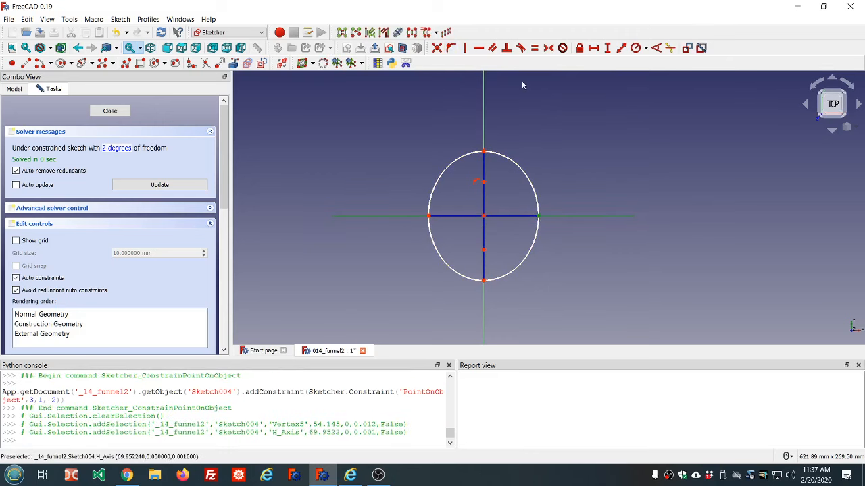
pyautogui.click(452, 48)
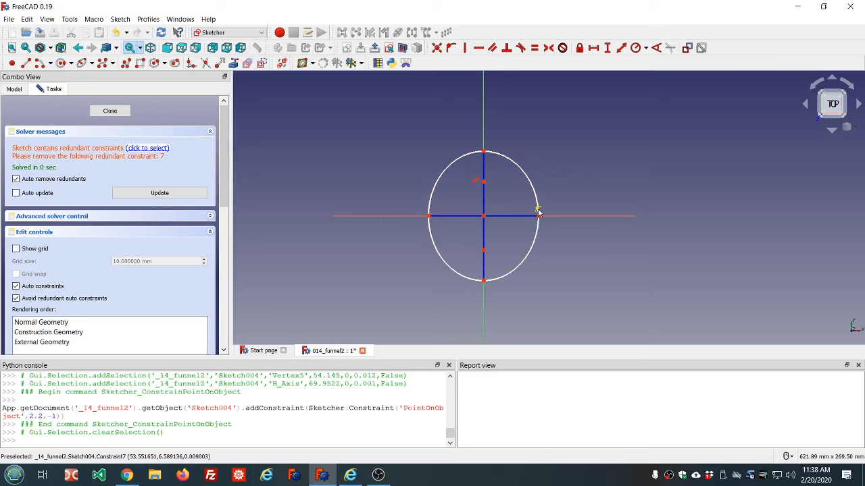
pyautogui.click(118, 35)
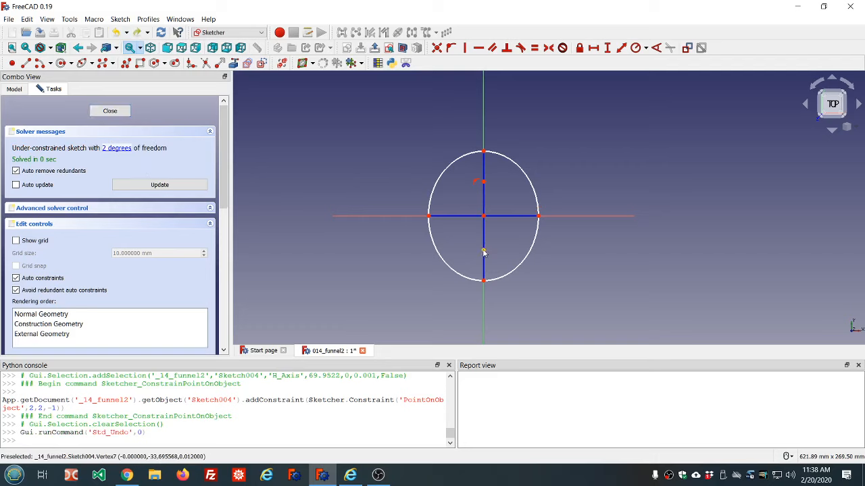
# Narrow the ellipse and set the horizontal distance from its centre to the minor-axis endpoint to the expression <<ss>>.ss_stem_radius
pyautogui.moveTo(537, 217); pyautogui.dragTo(514, 218)
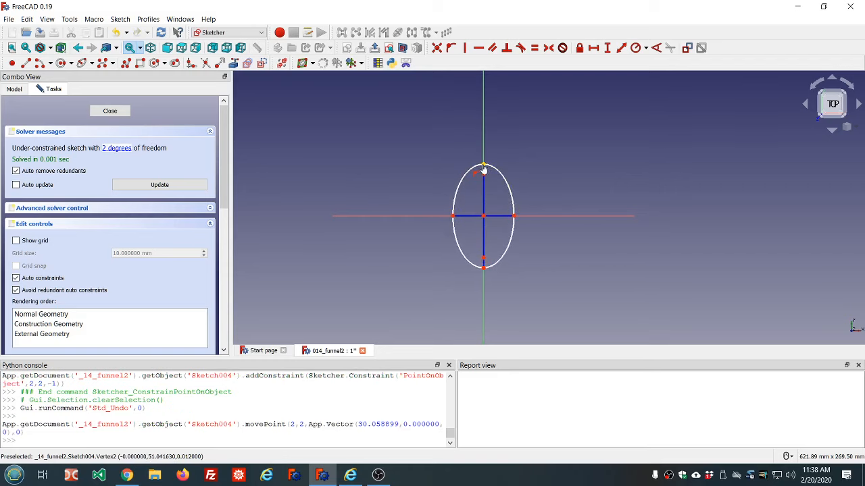
pyautogui.moveTo(483, 169); pyautogui.dragTo(482, 157)
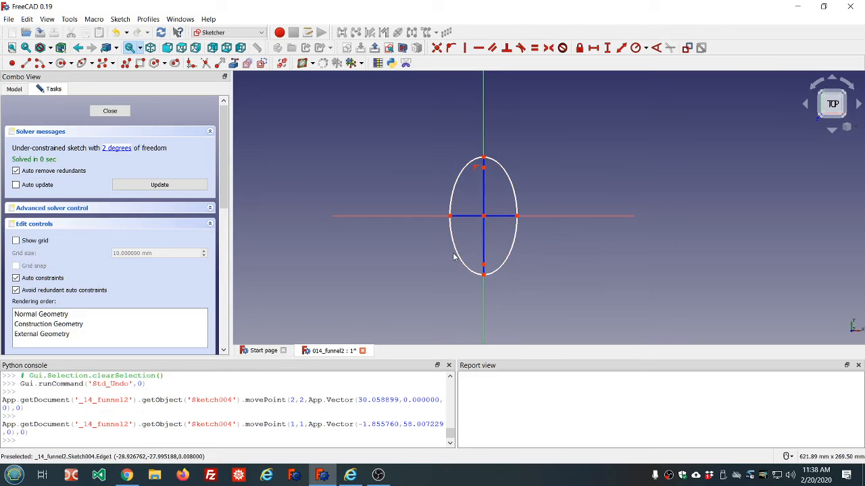
pyautogui.click(517, 217)
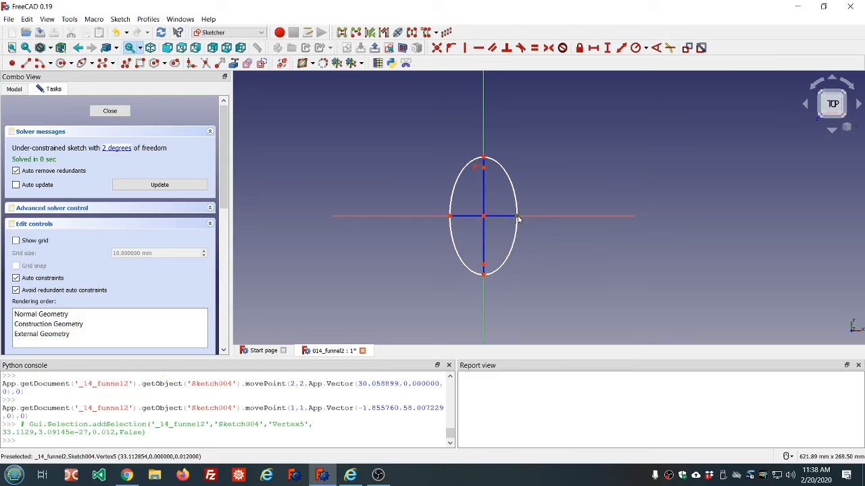
pyautogui.click(484, 216)
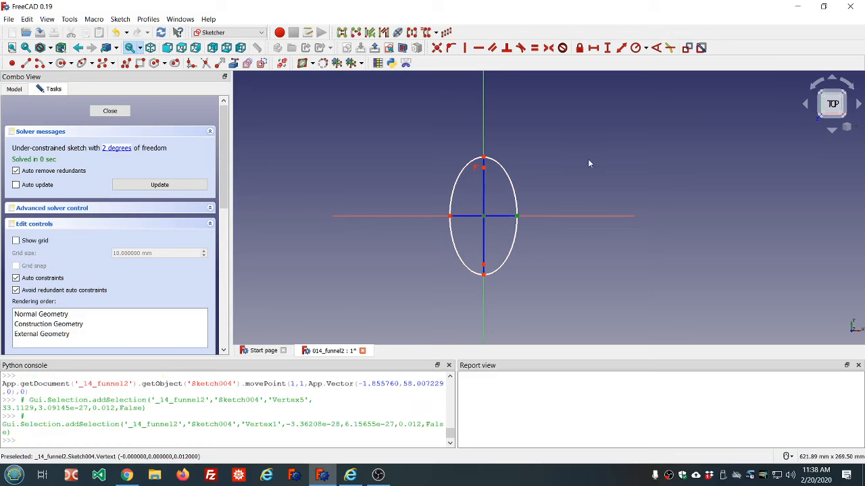
pyautogui.click(594, 48)
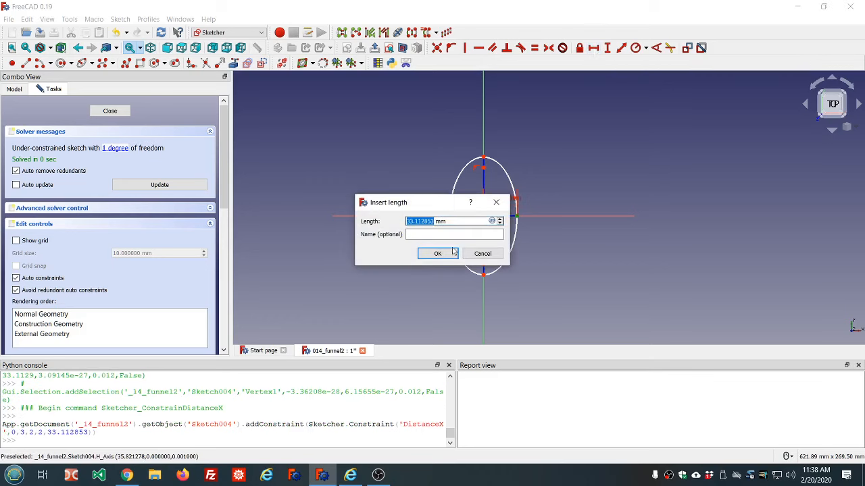
pyautogui.click(492, 221)
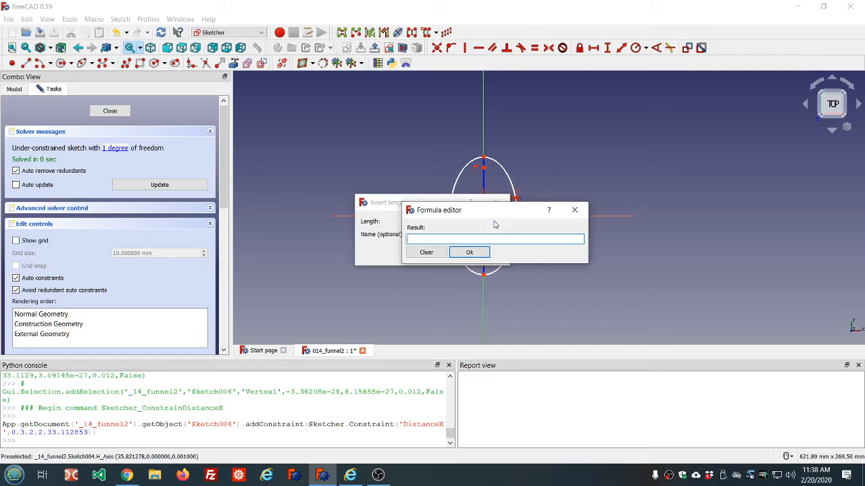
pyautogui.write('ss')
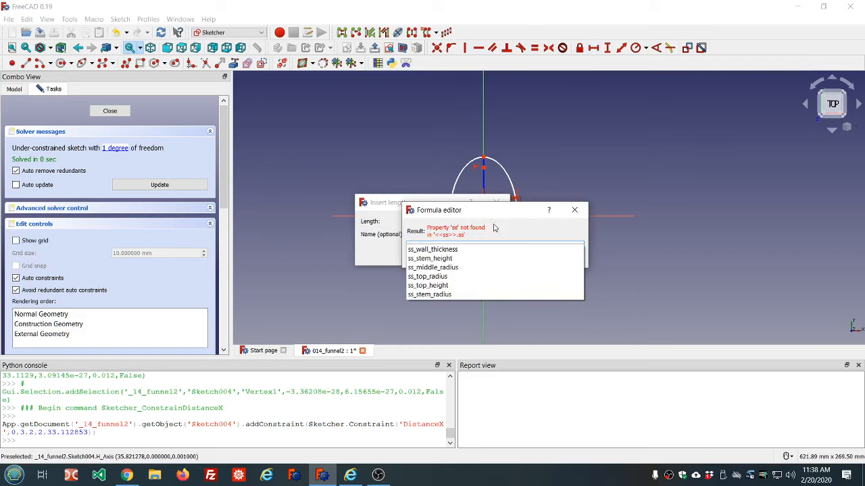
pyautogui.click(447, 296)
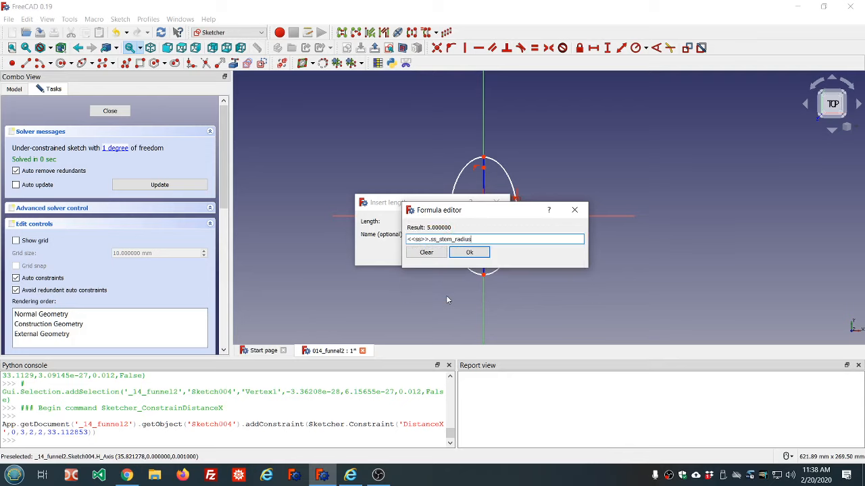
pyautogui.click(469, 254)
pyautogui.click(436, 256)
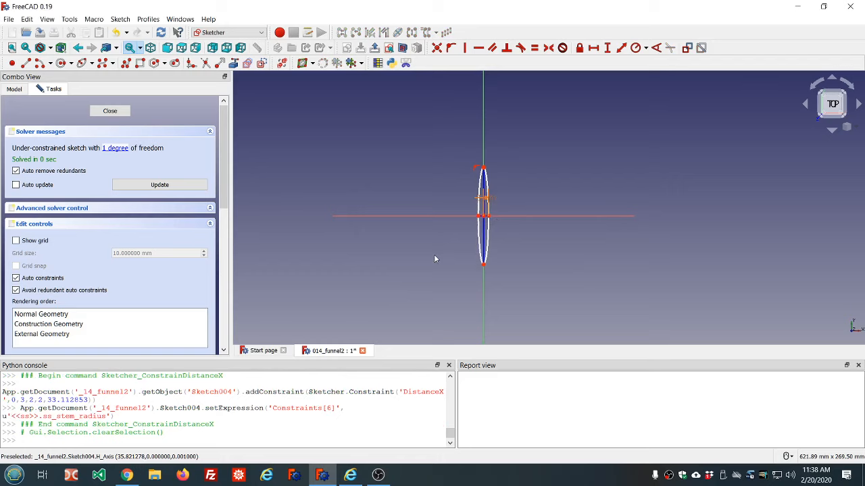
# Lengthen the ellipse and set the vertical distance from its centre to the top endpoint to <<ss>>.ss_stem_radius * 1.5
pyautogui.scroll(2, 510, 233)
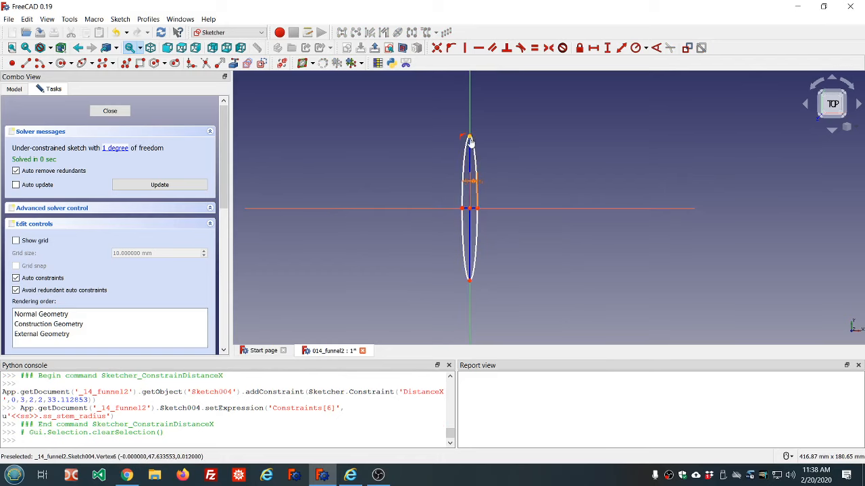
pyautogui.moveTo(470, 138)
pyautogui.mouseDown()
pyautogui.moveTo(469, 159)
pyautogui.moveTo(470, 122)
pyautogui.mouseUp()
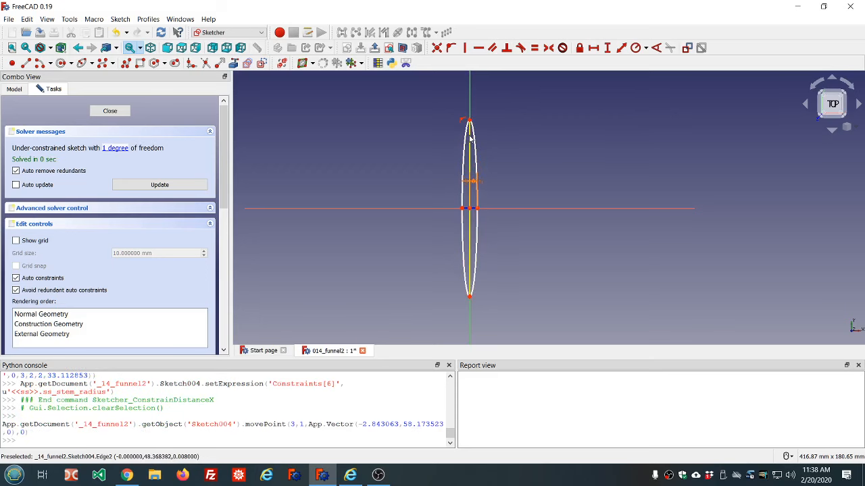
pyautogui.click(472, 211)
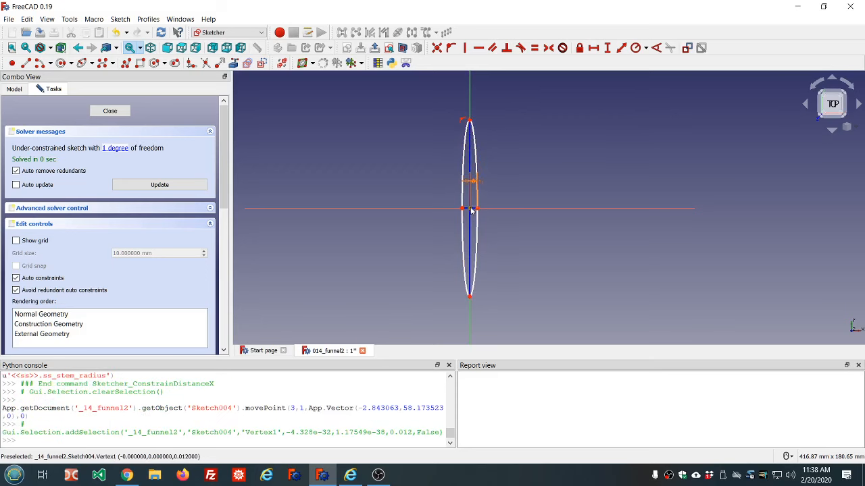
pyautogui.click(470, 121)
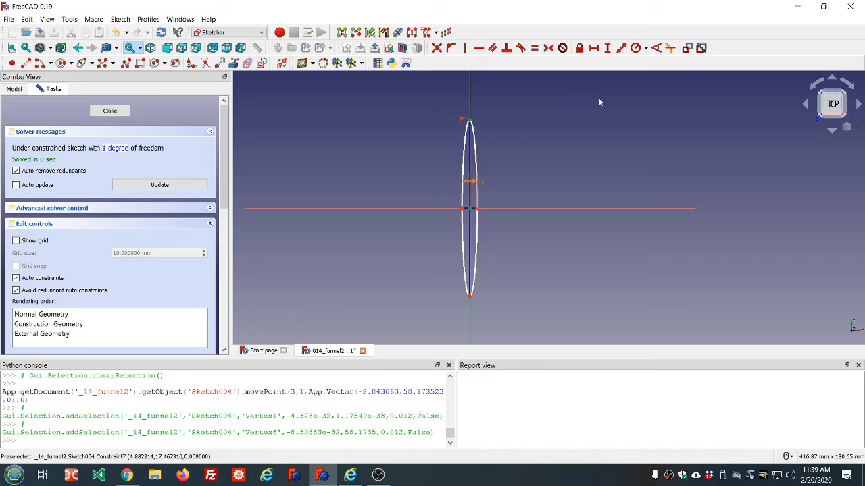
pyautogui.click(606, 49)
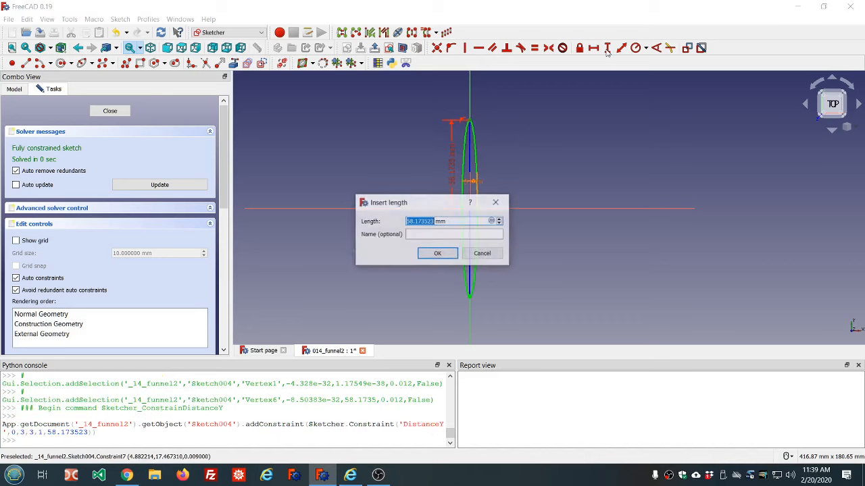
pyautogui.click(493, 222)
pyautogui.write('ss.ss')
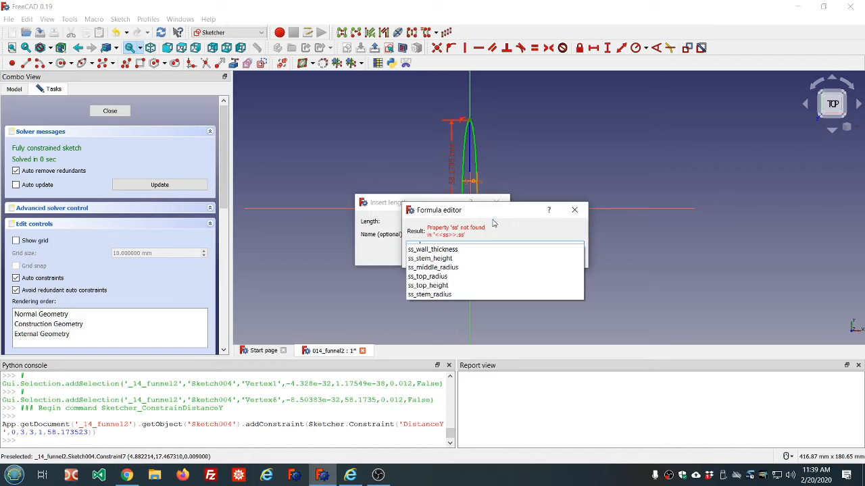
pyautogui.press('Down')
pyautogui.press('Down')
pyautogui.press('Down')
pyautogui.press('Down')
pyautogui.press('Down')
pyautogui.press('Down')
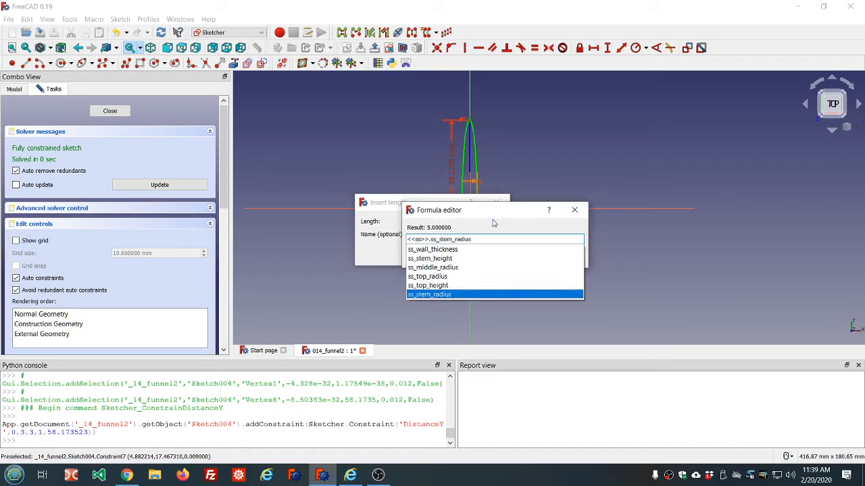
pyautogui.press('Return')
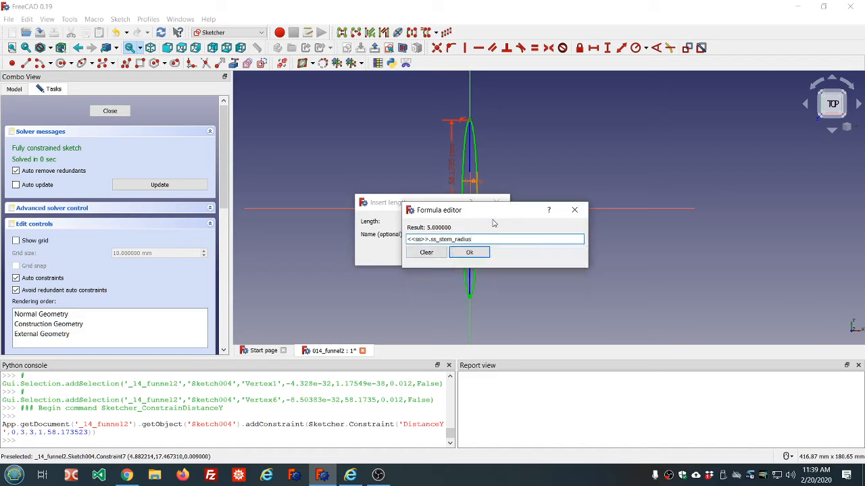
pyautogui.write('*1.5')
pyautogui.click(467, 255)
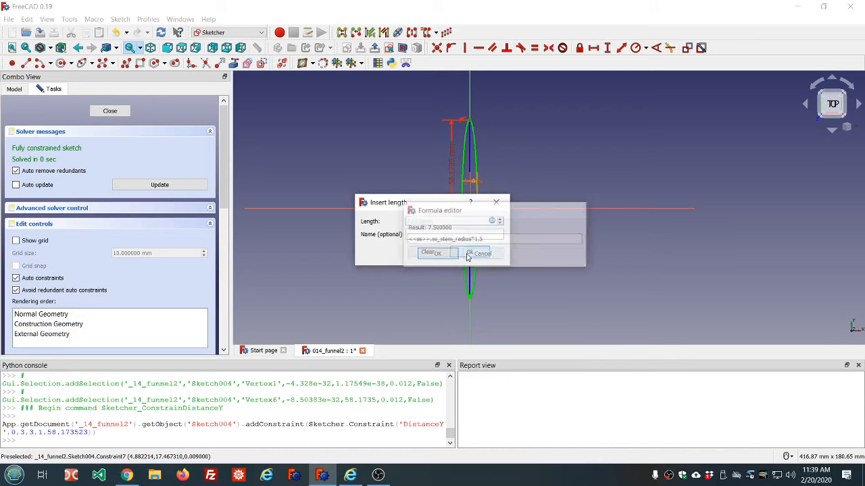
pyautogui.click(441, 254)
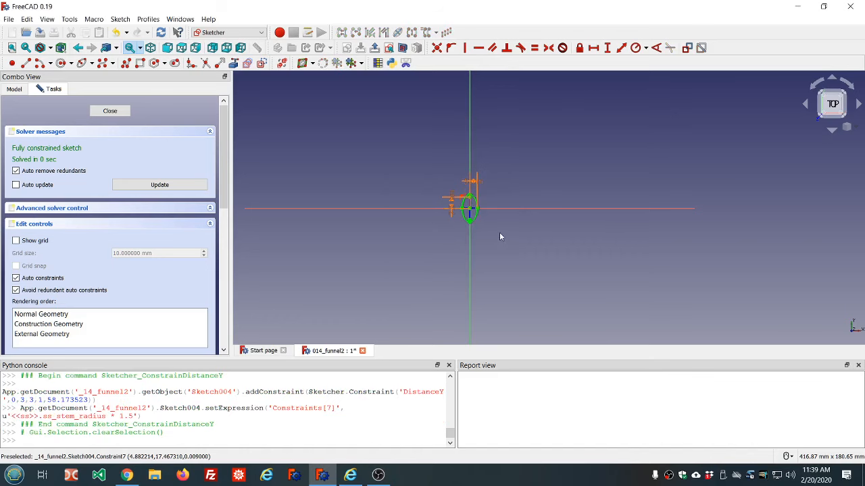
# Close the sketch and make the revolve's Sketch profile visible
pyautogui.scroll(3, 491, 215)
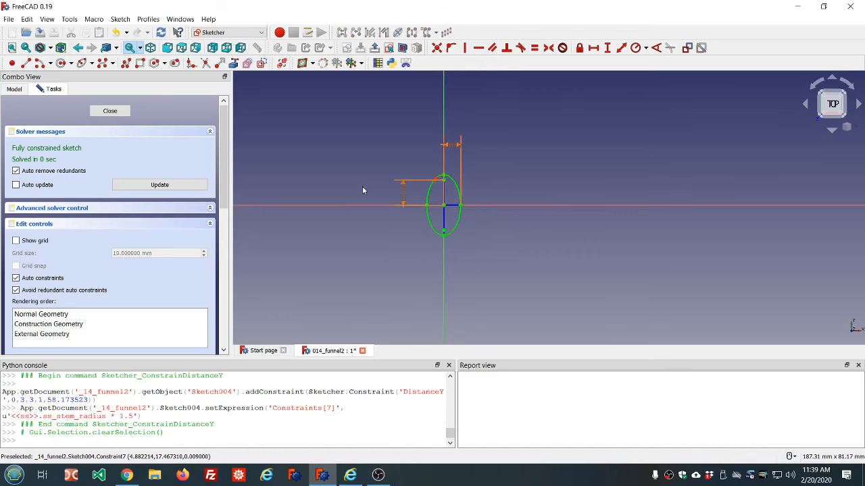
pyautogui.click(110, 111)
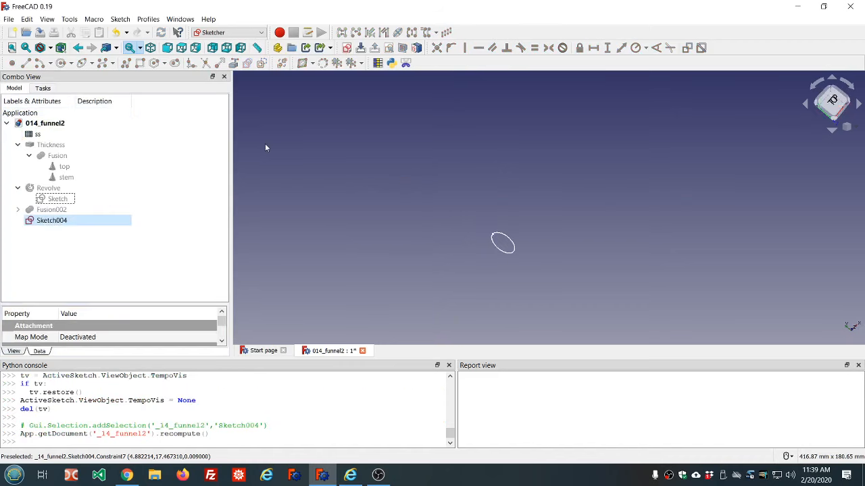
pyautogui.click(59, 198)
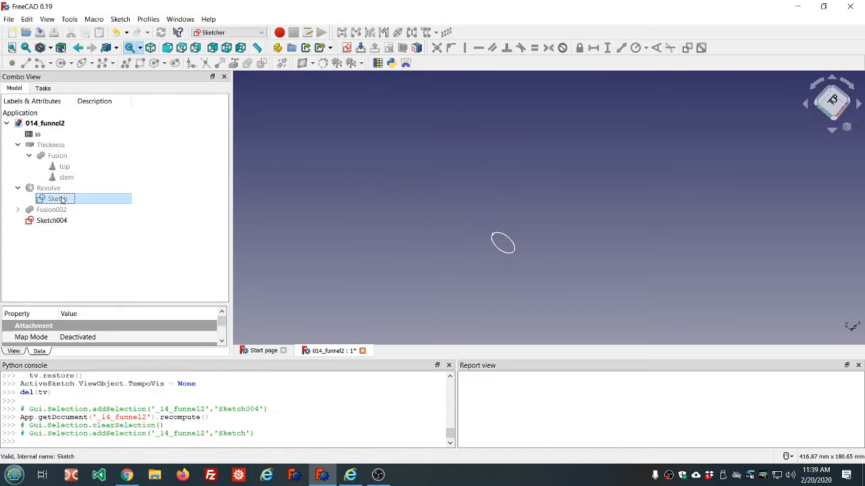
pyautogui.press('space')
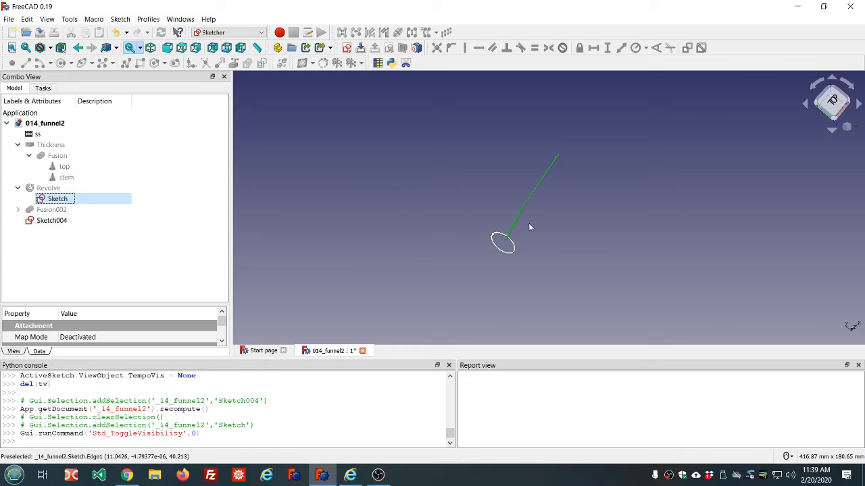
# Switch to the Part workbench
pyautogui.moveTo(530, 225)
pyautogui.mouseDown(button='middle')
pyautogui.moveTo(467, 202)
pyautogui.moveTo(474, 185)
pyautogui.moveTo(545, 301)
pyautogui.mouseUp(button='middle')
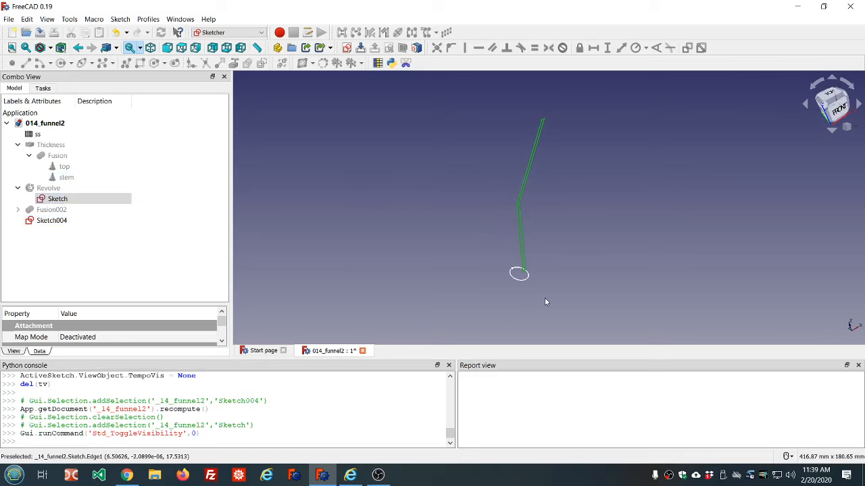
pyautogui.scroll(3, 546, 303)
pyautogui.moveTo(521, 260); pyautogui.dragTo(514, 300, button='middle')
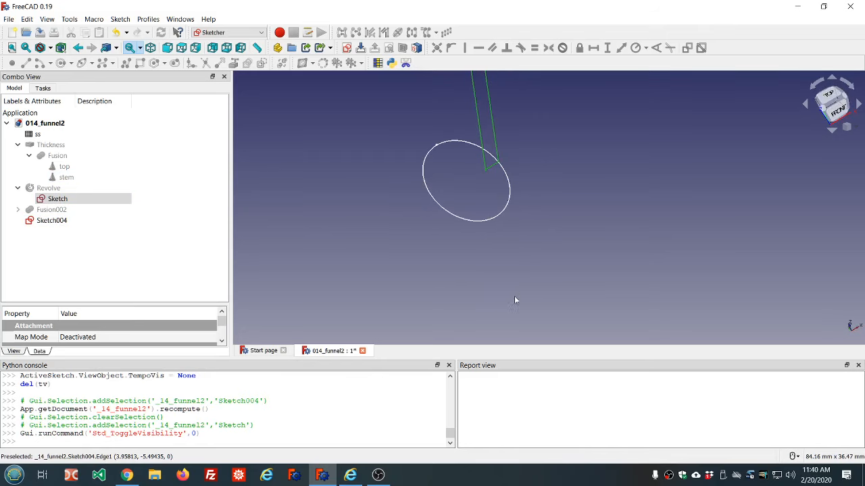
pyautogui.scroll(4, 506, 167)
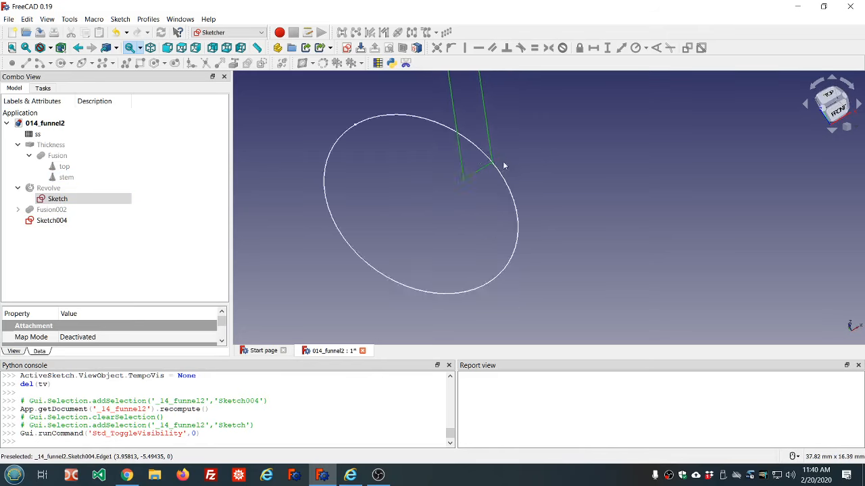
pyautogui.moveTo(503, 162); pyautogui.dragTo(500, 139, button='middle')
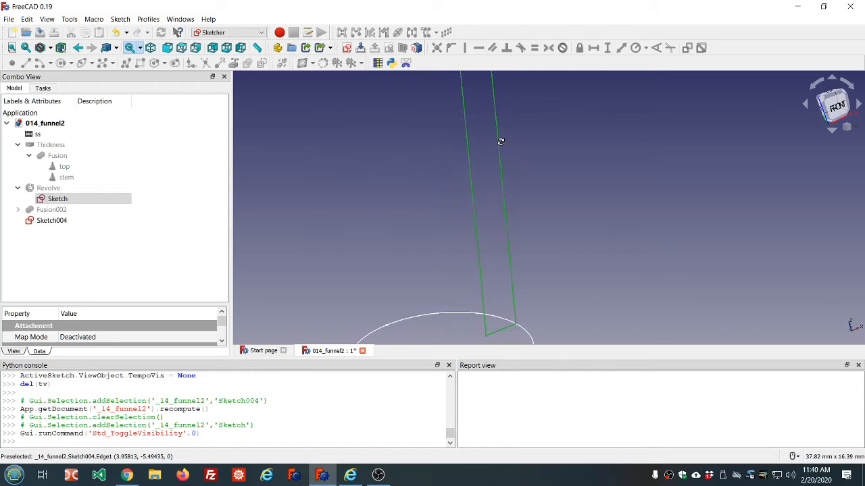
pyautogui.scroll(-6, 501, 146)
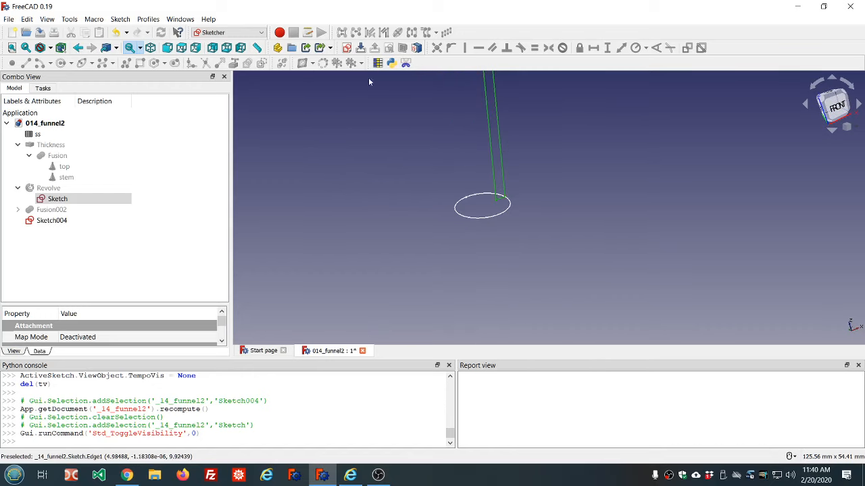
pyautogui.click(263, 32)
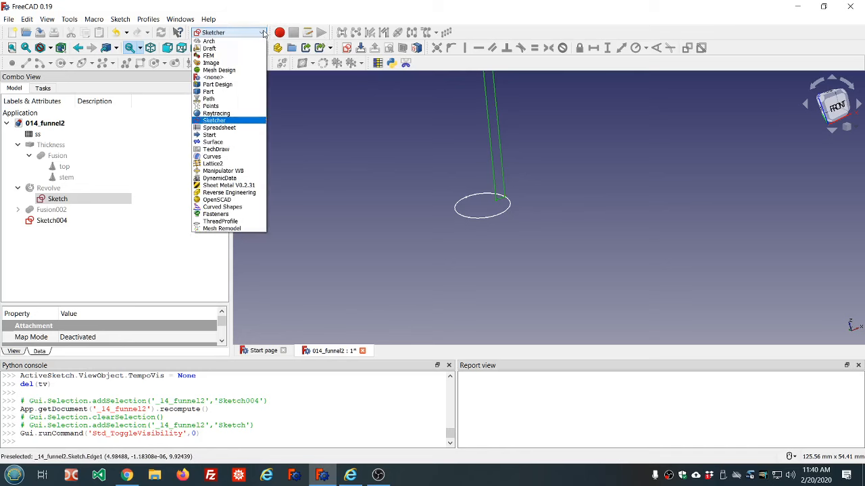
pyautogui.click(225, 93)
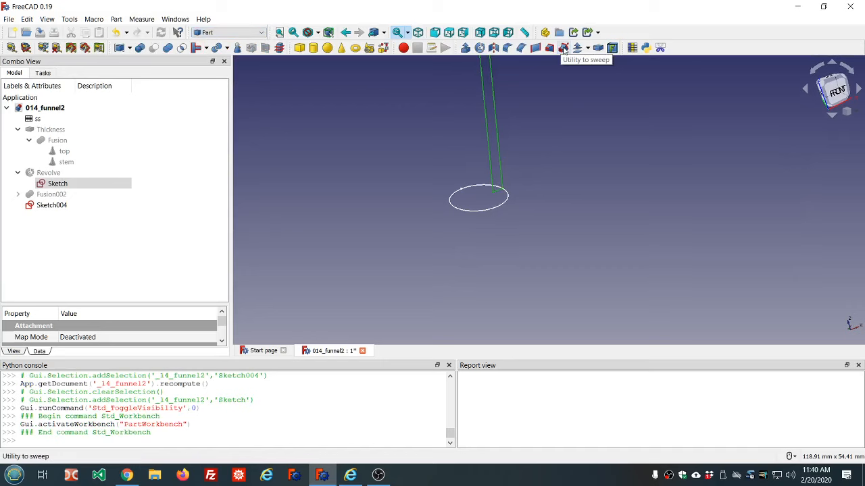
# Sweep the Sketch profile along the Sketch004 ellipse edge, with Create solid and Frenet enabled
pyautogui.click(54, 183)
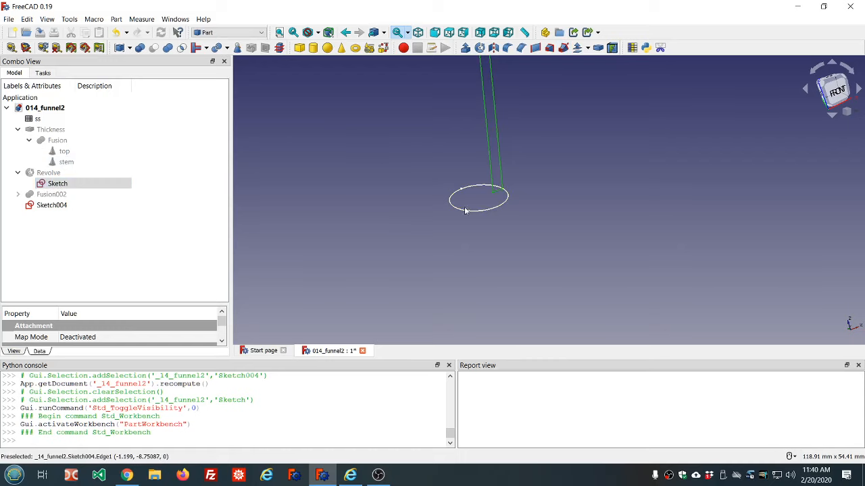
pyautogui.click(563, 47)
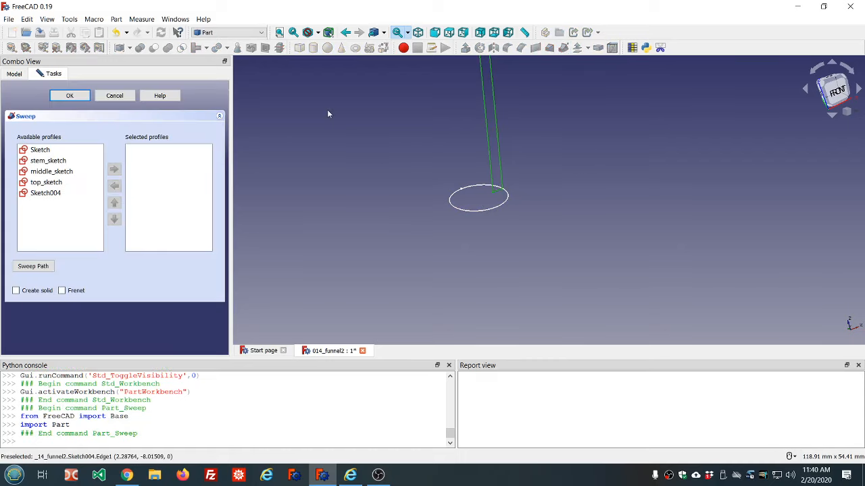
pyautogui.doubleClick(30, 150)
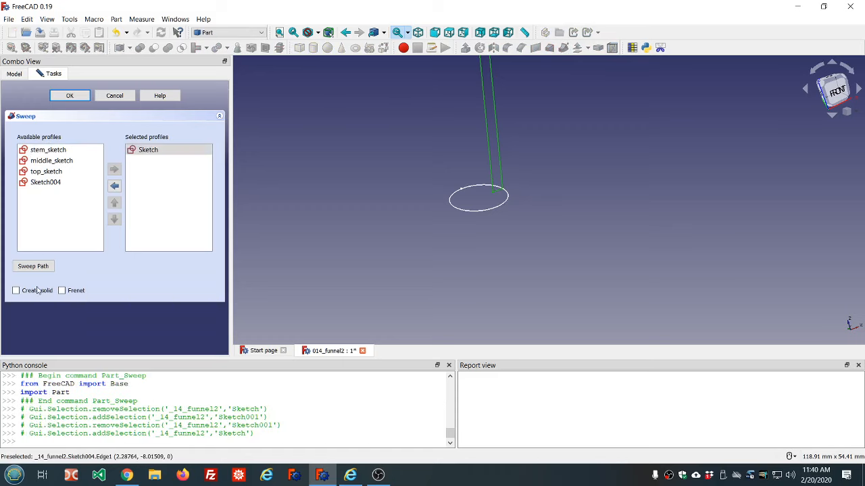
pyautogui.click(15, 290)
pyautogui.click(62, 291)
pyautogui.click(33, 268)
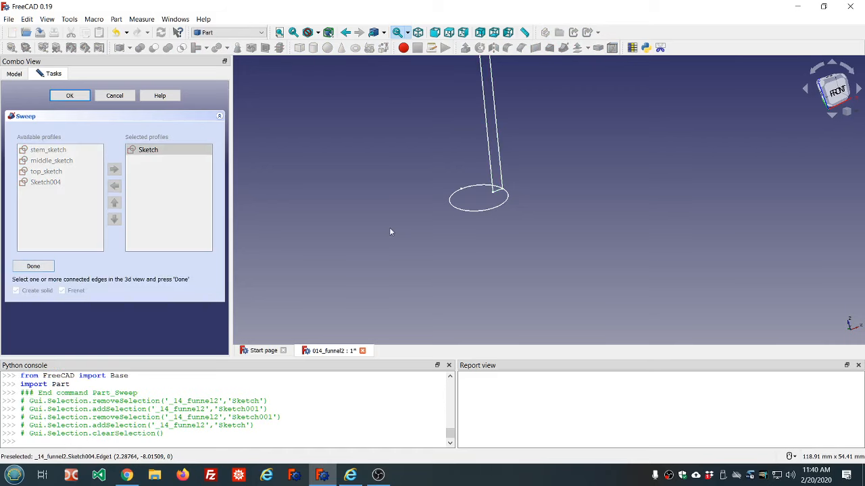
pyautogui.click(478, 211)
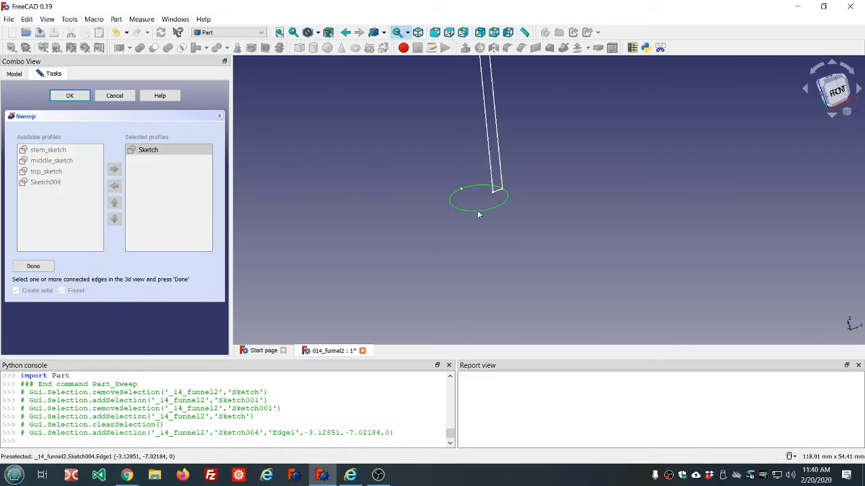
pyautogui.click(35, 268)
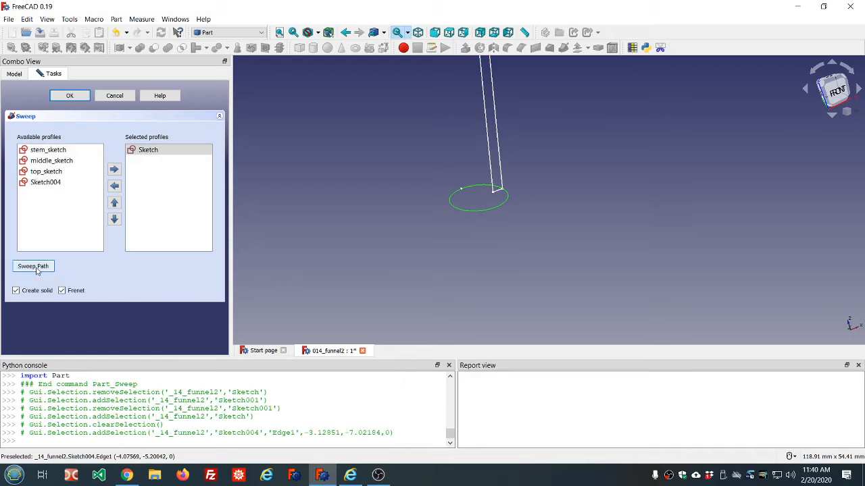
pyautogui.click(68, 96)
# Inspect the resulting sweep from several angles and its Sketch004 path in the model tree
pyautogui.scroll(-5, 370, 156)
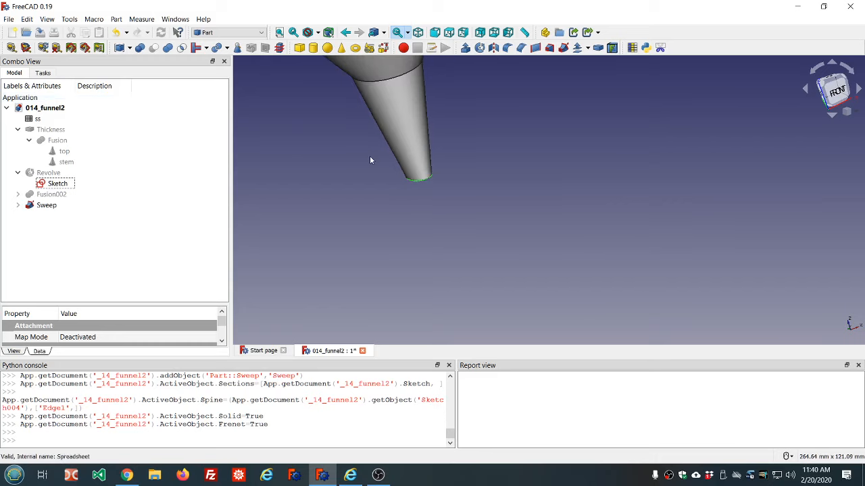
pyautogui.moveTo(440, 110); pyautogui.dragTo(475, 160, button='middle')
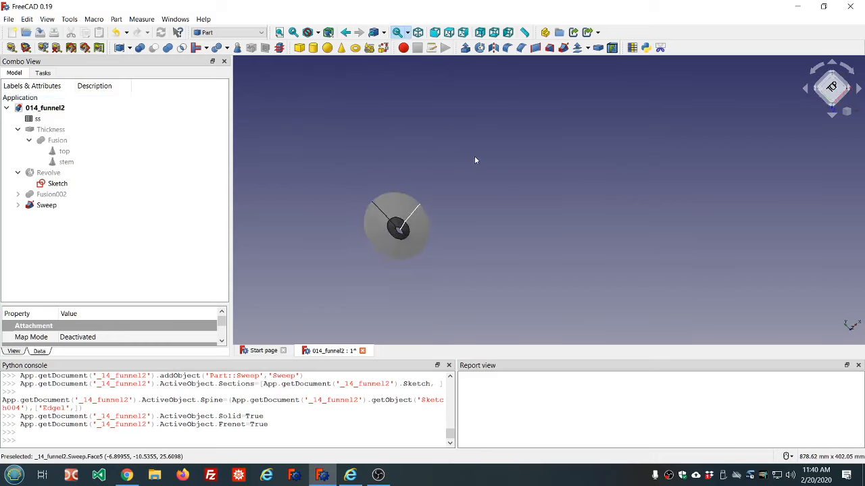
pyautogui.click(279, 33)
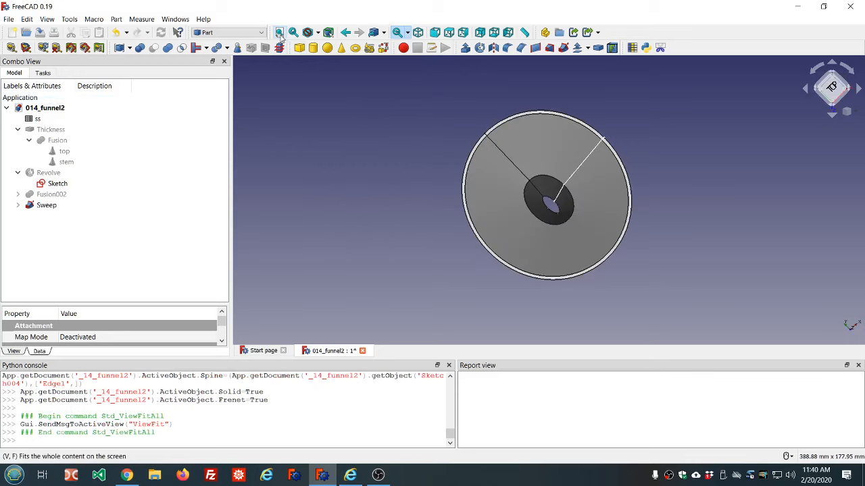
pyautogui.moveTo(633, 147)
pyautogui.mouseDown(button='middle')
pyautogui.moveTo(633, 162)
pyautogui.moveTo(589, 184)
pyautogui.moveTo(579, 170)
pyautogui.moveTo(583, 154)
pyautogui.moveTo(619, 127)
pyautogui.moveTo(683, 30)
pyautogui.moveTo(608, 173)
pyautogui.moveTo(638, 155)
pyautogui.moveTo(637, 142)
pyautogui.moveTo(629, 154)
pyautogui.mouseUp(button='middle')
pyautogui.scroll(3, 558, 217)
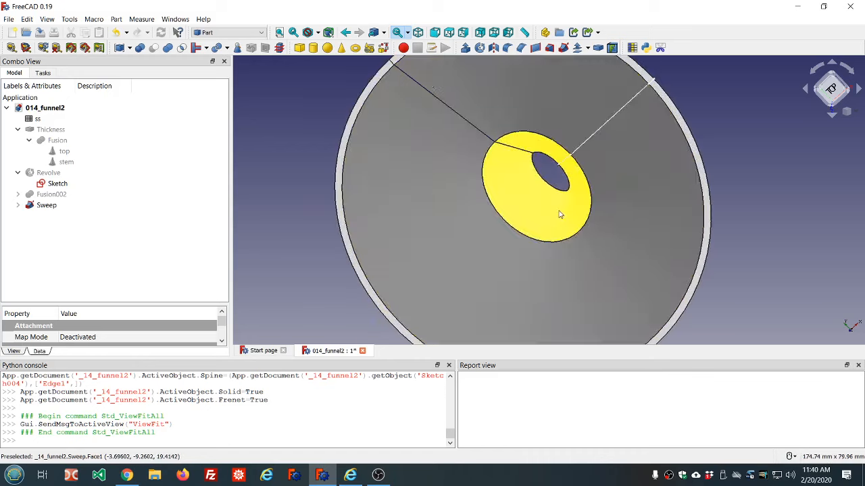
pyautogui.scroll(-2, 623, 198)
pyautogui.scroll(-3, 626, 196)
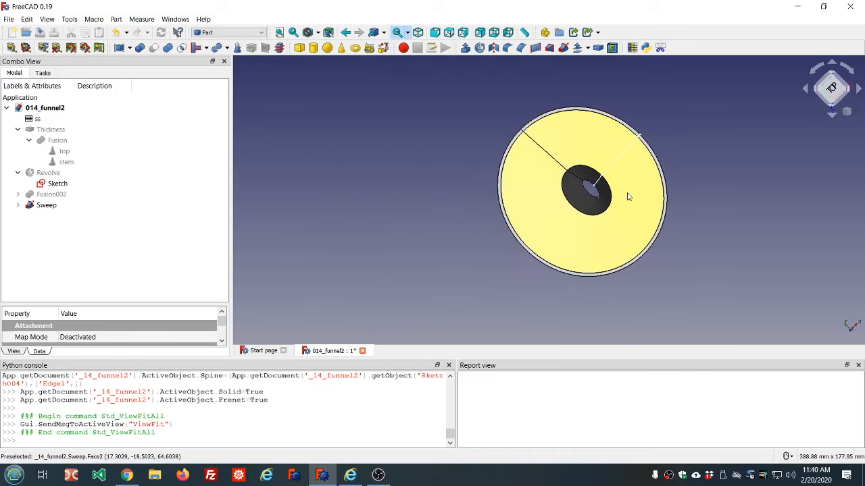
pyautogui.scroll(3, 622, 187)
pyautogui.moveTo(621, 187)
pyautogui.mouseDown(button='middle')
pyautogui.moveTo(586, 213)
pyautogui.moveTo(618, 176)
pyautogui.mouseUp(button='middle')
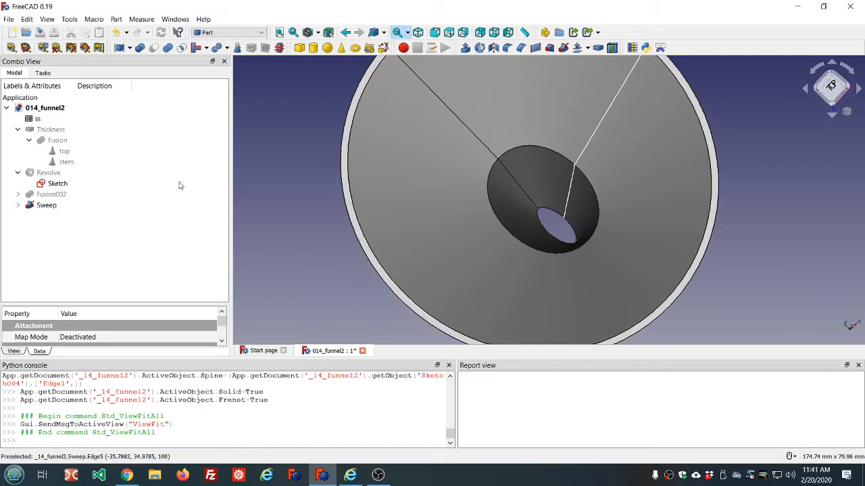
pyautogui.click(17, 205)
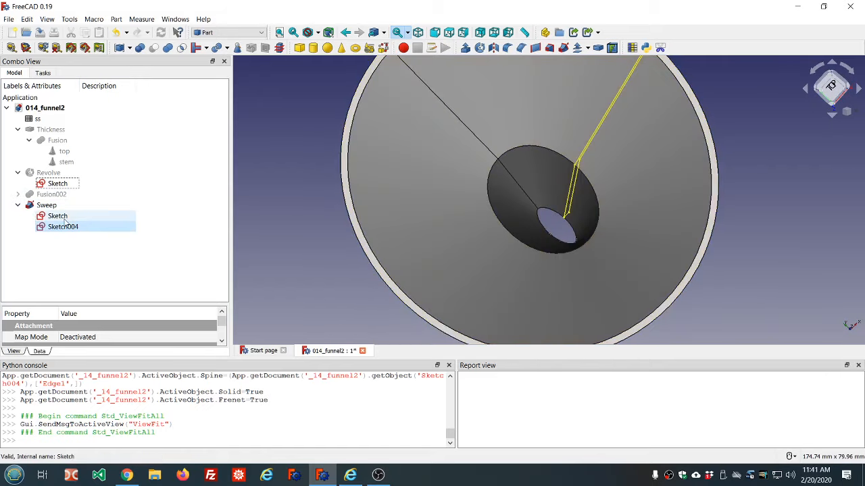
pyautogui.click(63, 227)
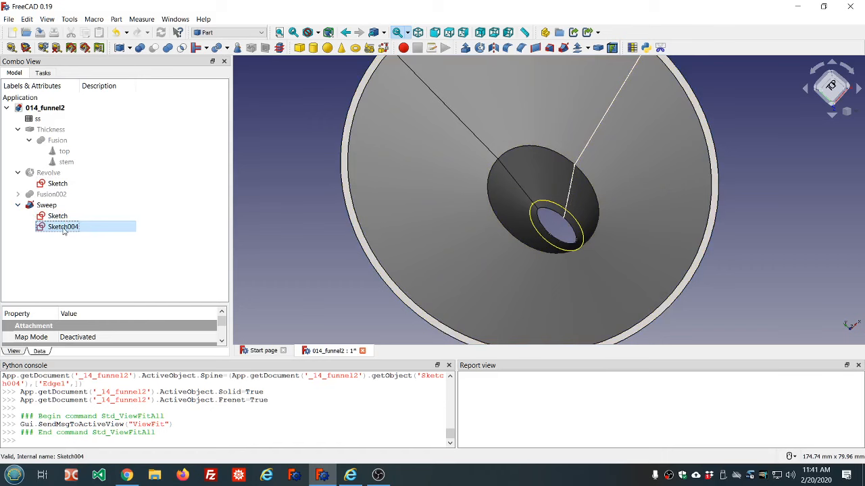
# Open Sketch004, set the ellipse's vertical dimension expression to <<ss>>.ss_stem_radius * 1.25, and close the sketch
pyautogui.doubleClick(63, 227)
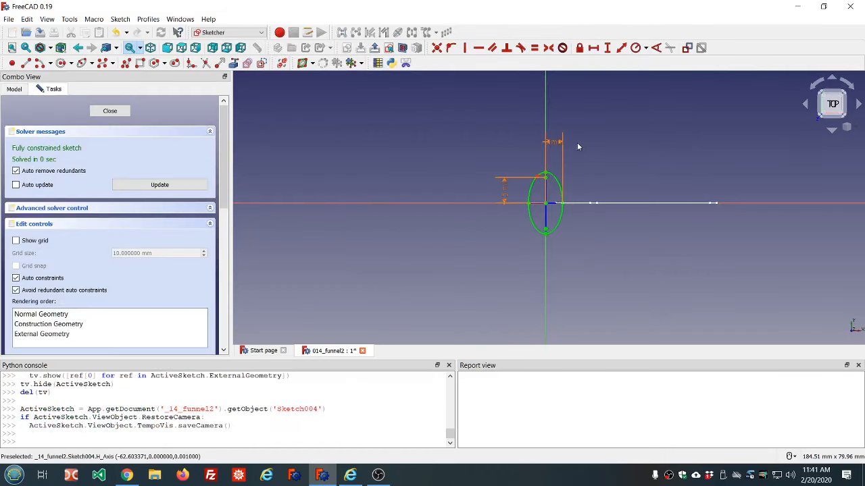
pyautogui.doubleClick(503, 198)
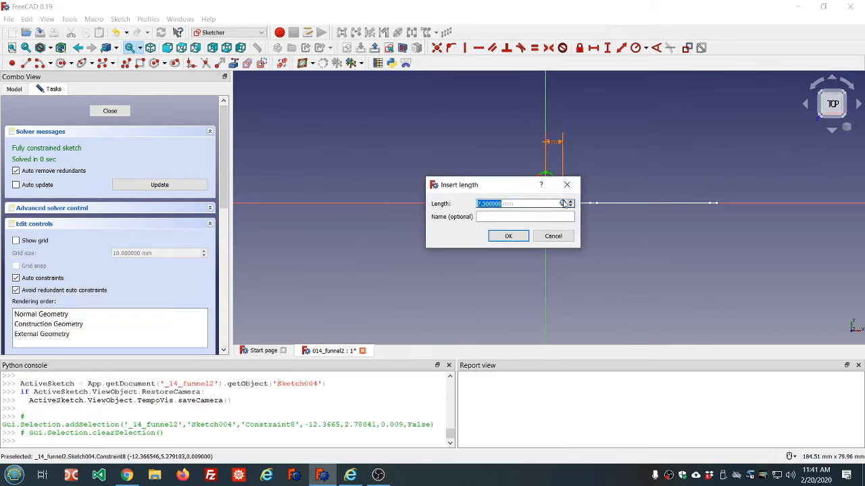
pyautogui.click(564, 203)
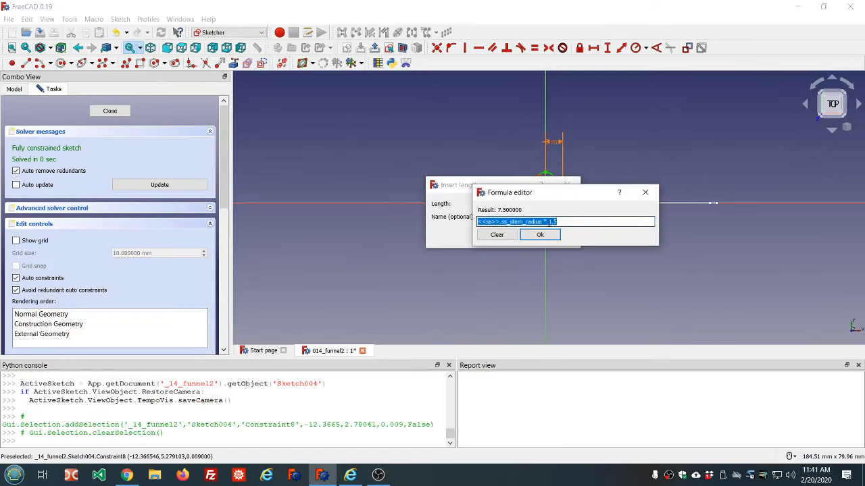
pyautogui.click(554, 222)
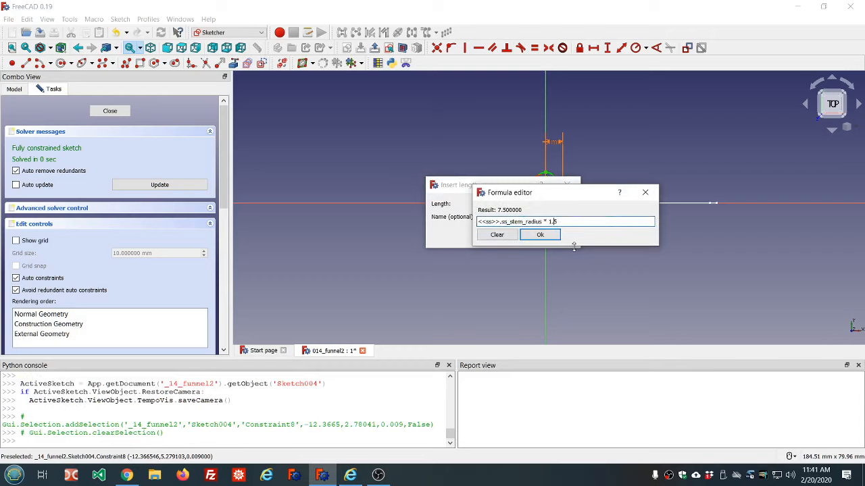
pyautogui.write('2')
pyautogui.click(541, 236)
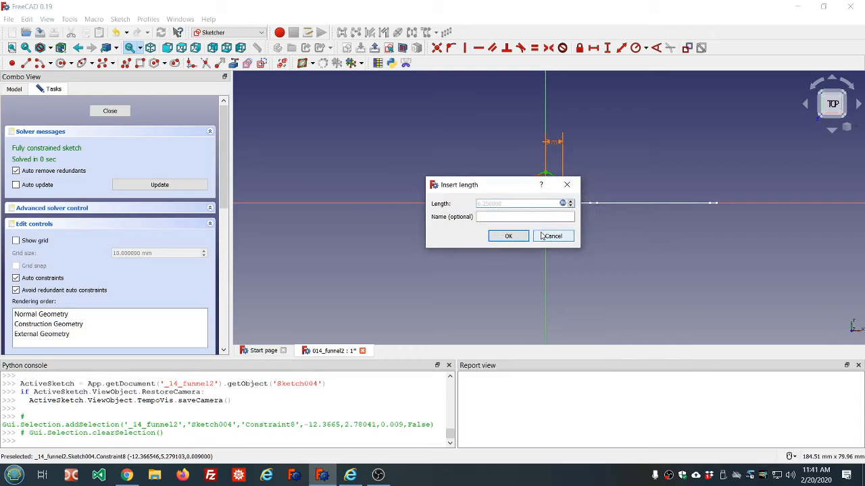
pyautogui.click(506, 236)
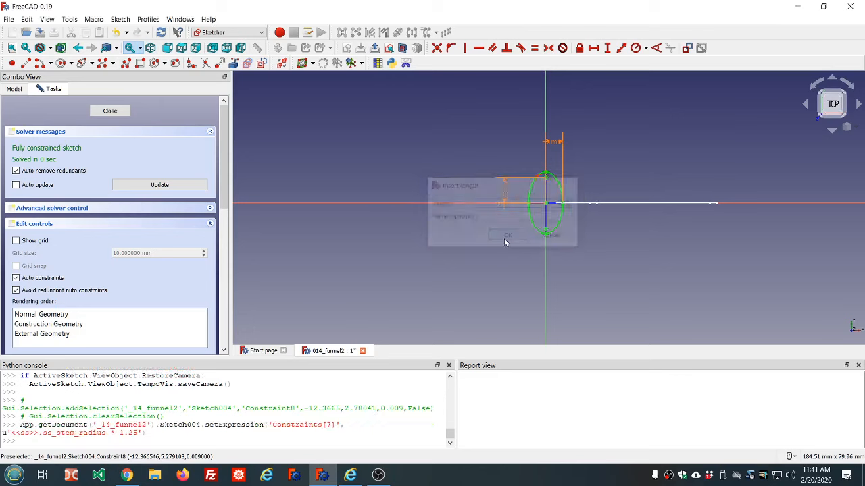
pyautogui.click(110, 111)
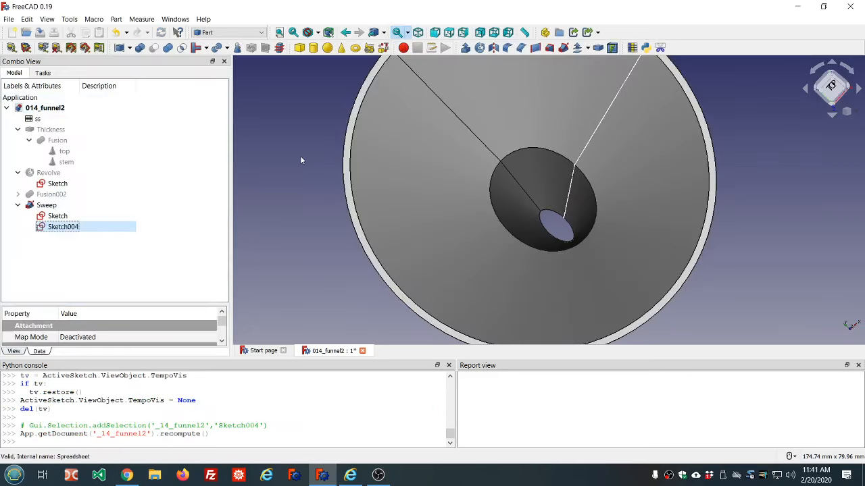
# Mark the 014_funnel2 document for recompute and recompute it
pyautogui.scroll(-5, 297, 156)
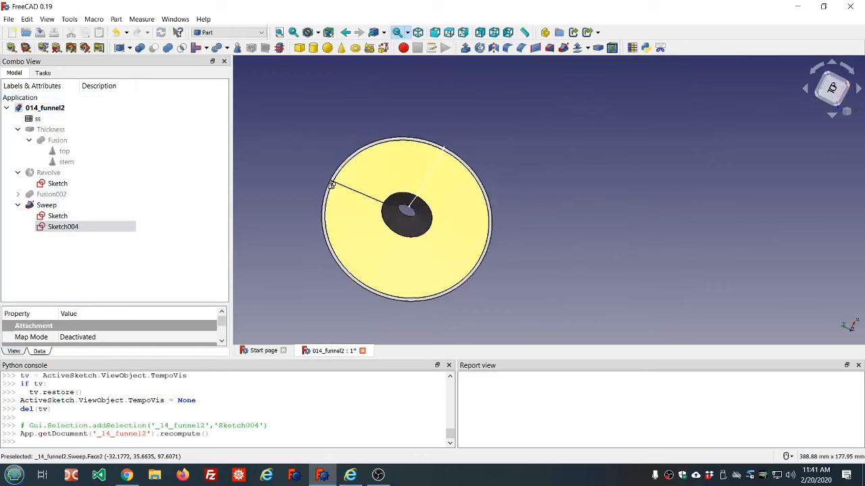
pyautogui.moveTo(331, 185); pyautogui.dragTo(344, 163, button='middle')
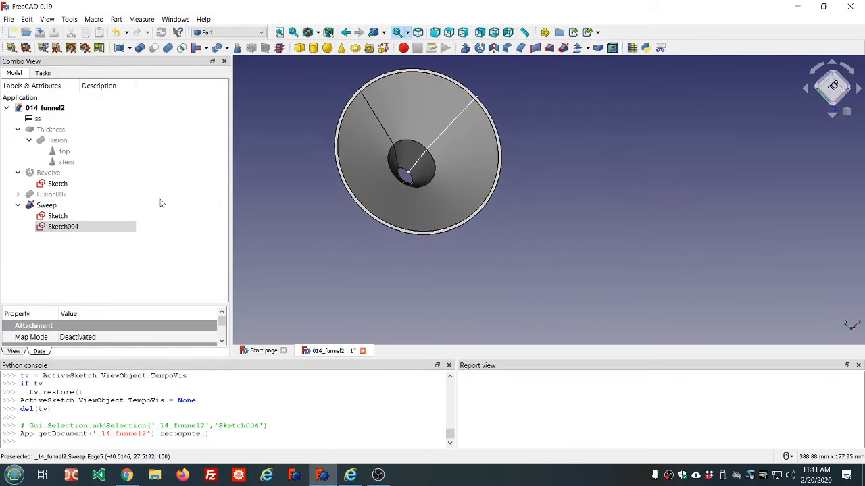
pyautogui.click(59, 207)
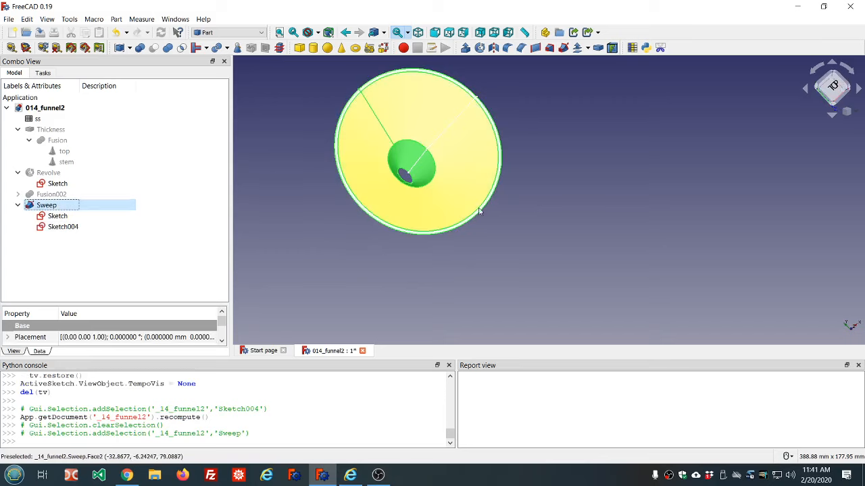
pyautogui.moveTo(490, 200); pyautogui.dragTo(418, 203, button='middle')
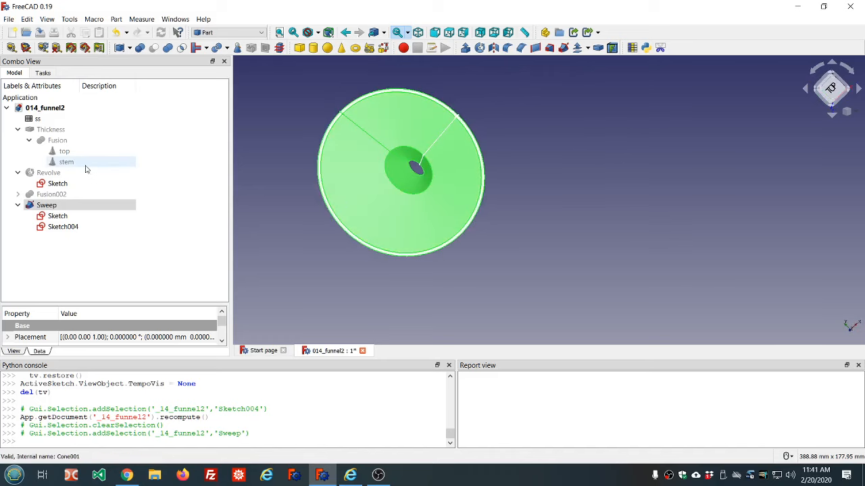
pyautogui.click(58, 109)
pyautogui.rightClick(58, 109)
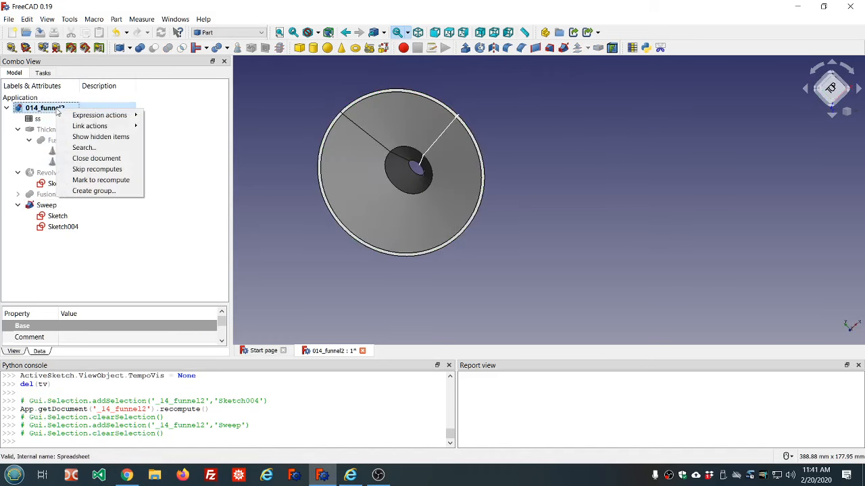
pyautogui.click(95, 180)
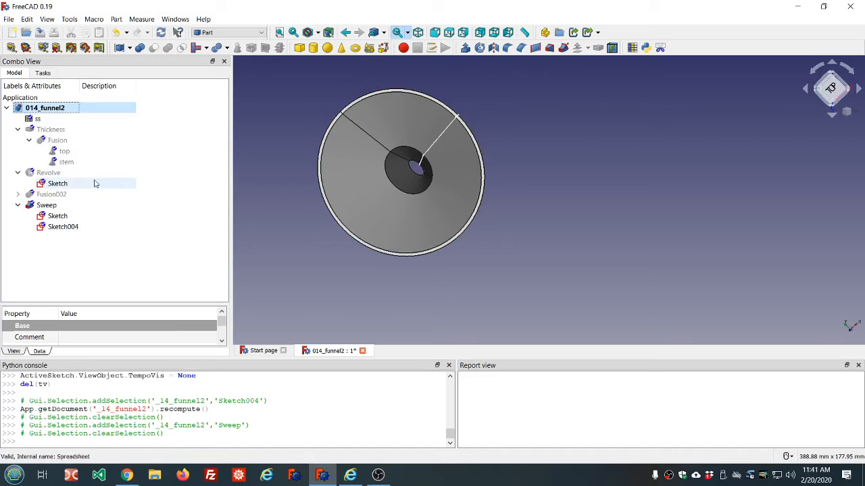
pyautogui.click(162, 36)
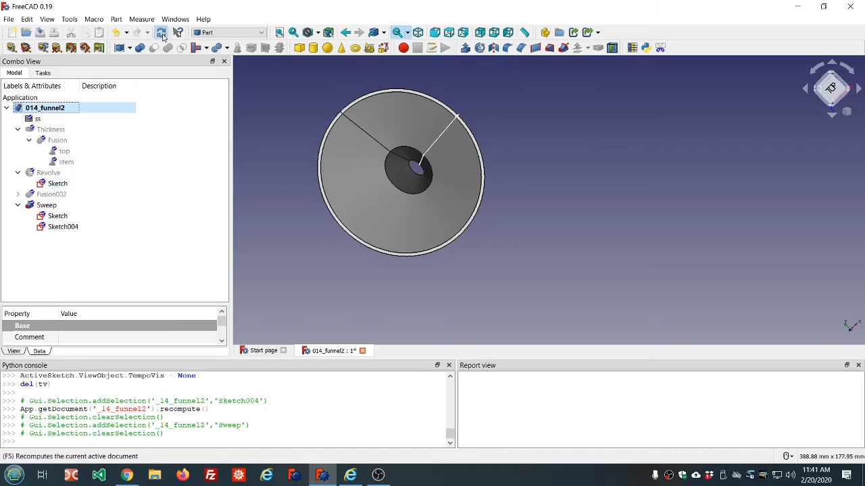
# Reopen Sketch004 and change the ellipse's vertical dimension expression to <<ss>>.ss_stem_radius * 1
pyautogui.moveTo(288, 174); pyautogui.dragTo(303, 176, button='middle')
pyautogui.doubleClick(58, 227)
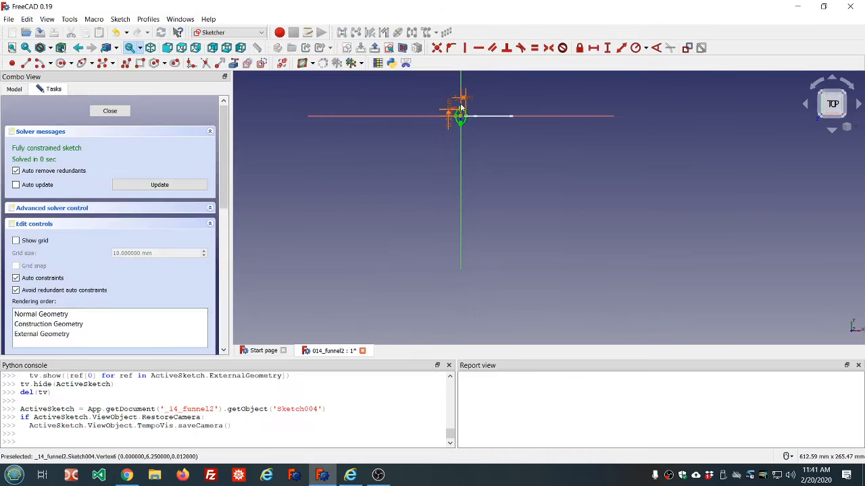
pyautogui.scroll(4, 422, 138)
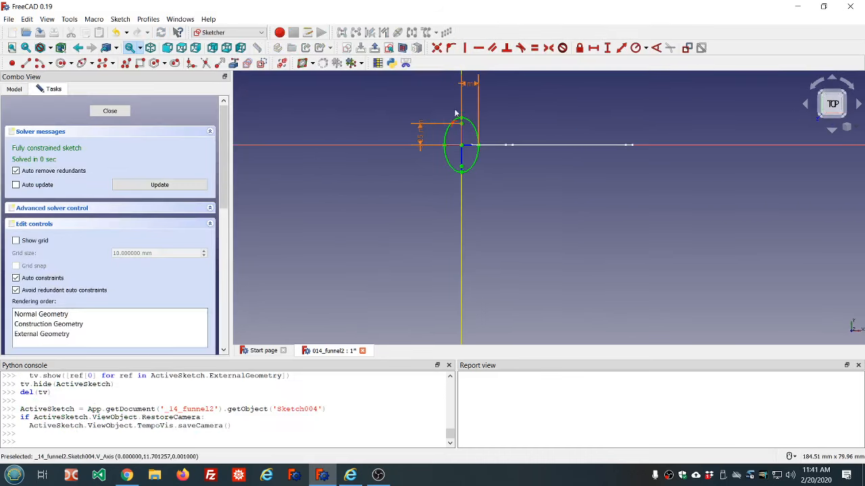
pyautogui.doubleClick(419, 139)
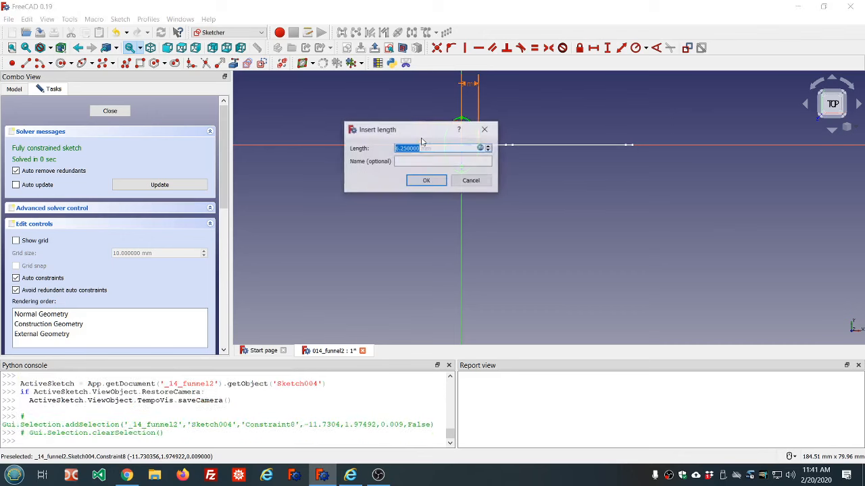
pyautogui.click(480, 148)
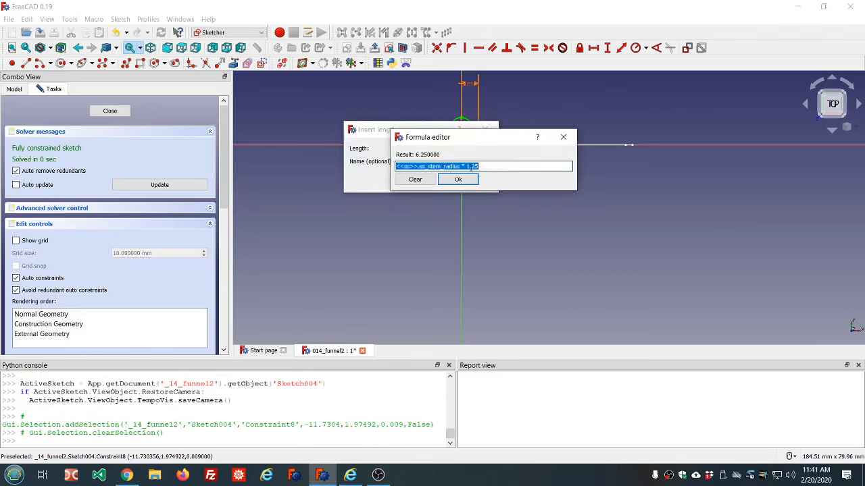
pyautogui.click(465, 167)
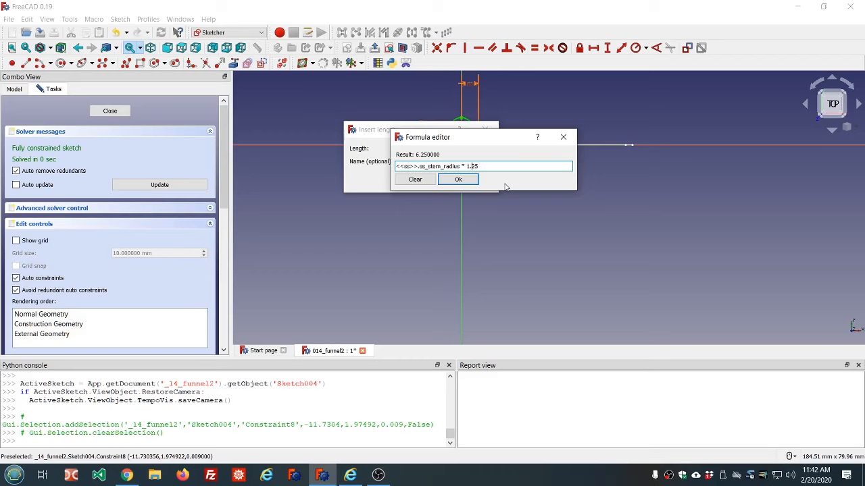
pyautogui.press('Delete')
pyautogui.press('Delete')
pyautogui.press('BackSpace')
pyautogui.click(464, 184)
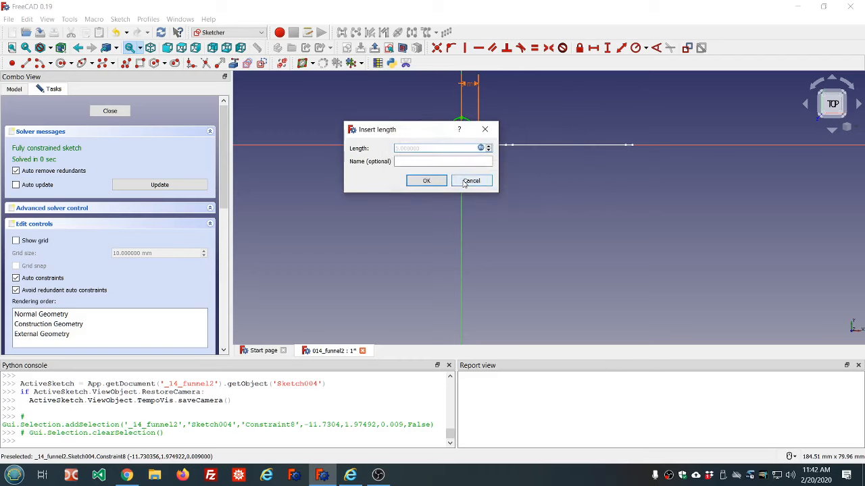
pyautogui.click(425, 182)
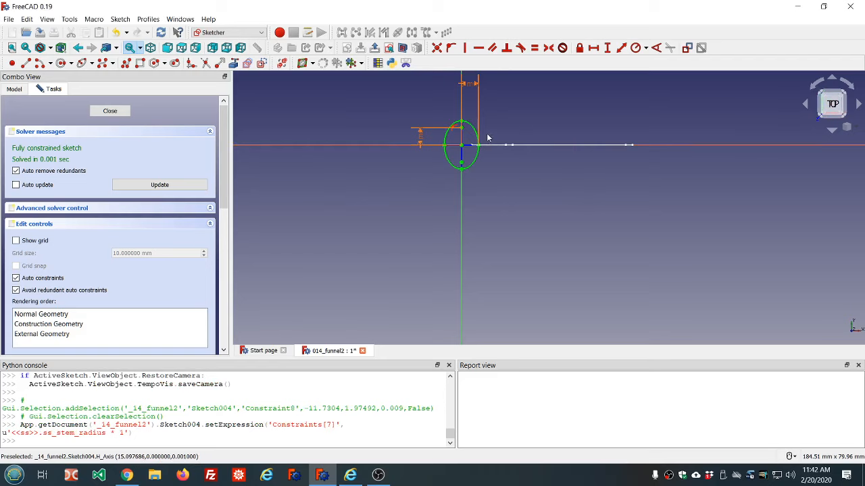
# Try to delete the ellipse's vertical dimension, then close the sketch
pyautogui.scroll(5, 487, 137)
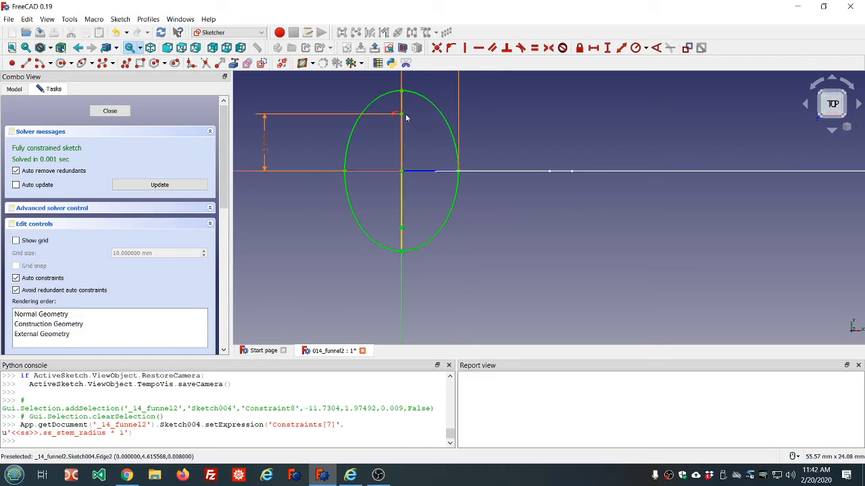
pyautogui.scroll(2, 401, 86)
pyautogui.scroll(-3, 405, 135)
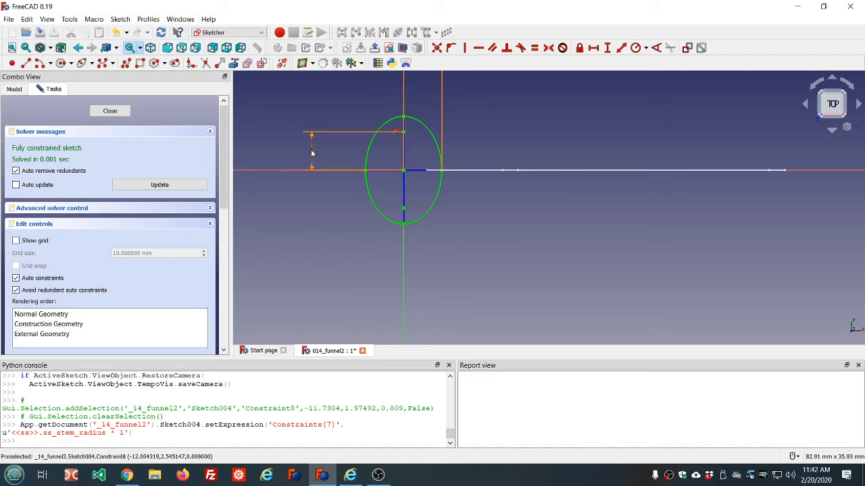
pyautogui.press('Delete')
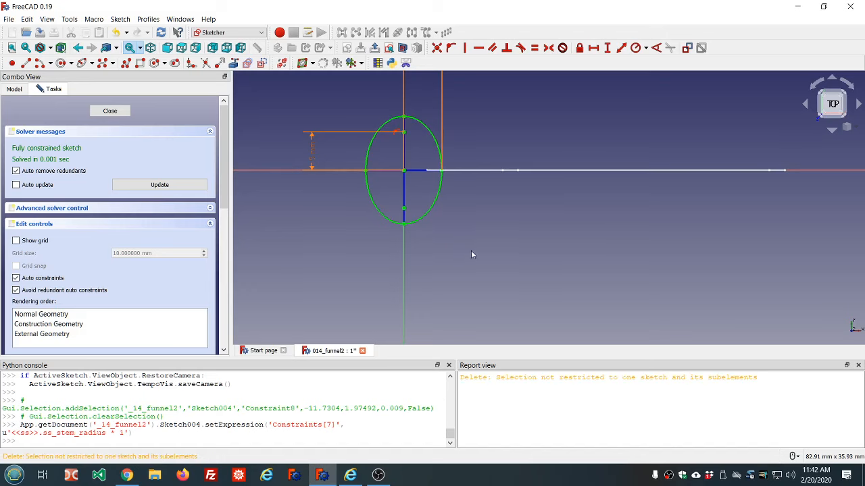
pyautogui.click(106, 111)
# Reopen Sketch004 and delete the ellipse's vertical dimension constraint
pyautogui.click(149, 198)
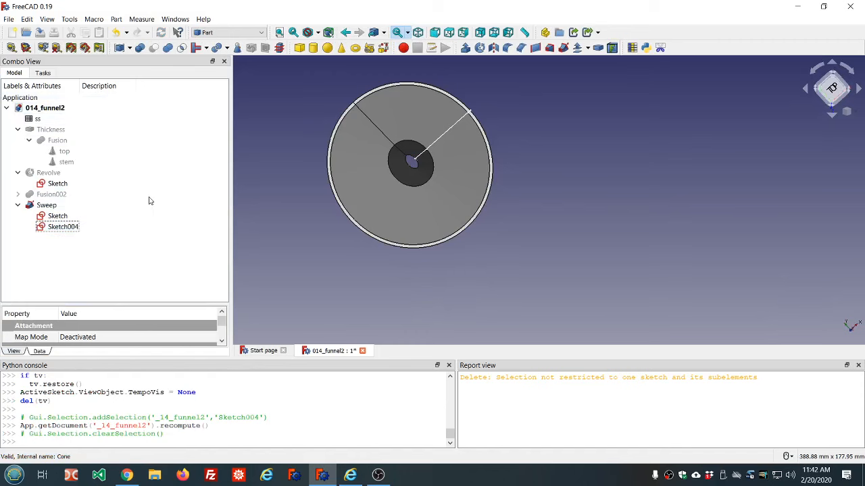
pyautogui.doubleClick(48, 229)
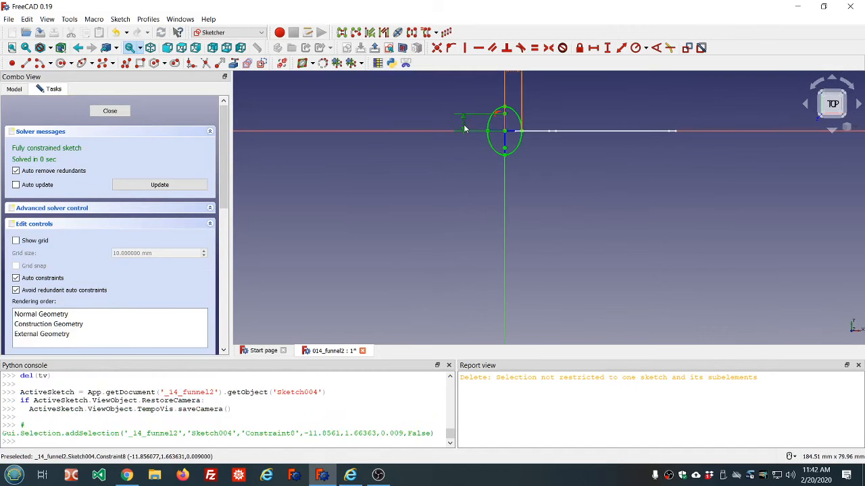
pyautogui.press('Delete')
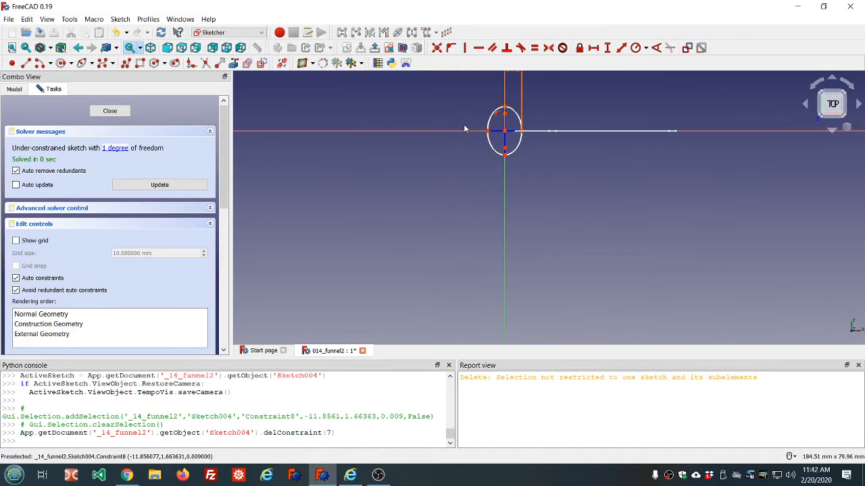
# Add a vertical distance from the ellipse centre to its top vertex with the expression <<ss>>.ss_stem_radius * 1.5
pyautogui.click(505, 110)
pyautogui.click(504, 132)
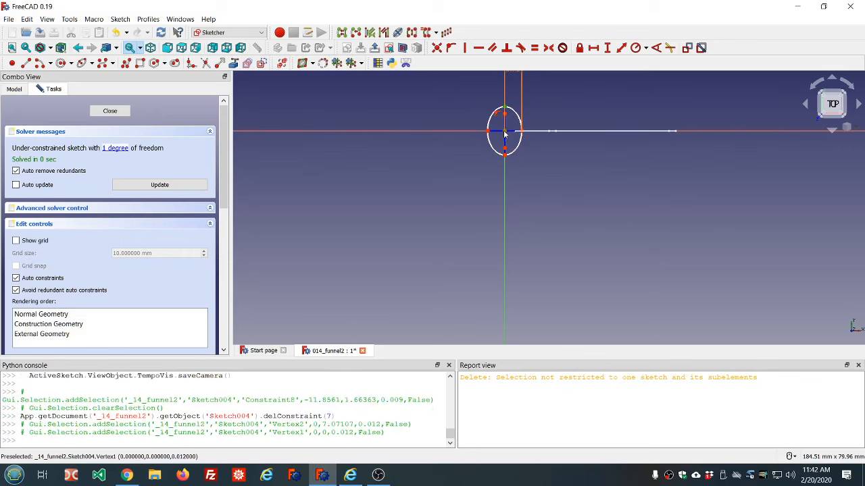
pyautogui.click(606, 47)
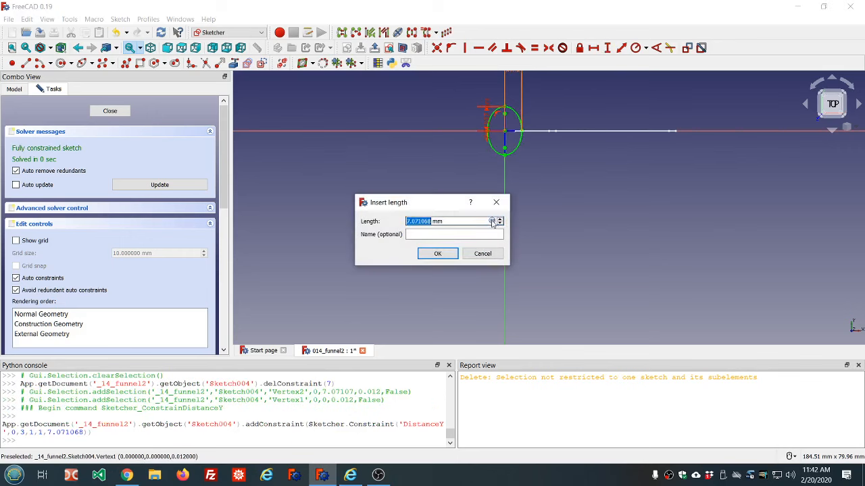
pyautogui.click(491, 221)
pyautogui.write('ss.ss')
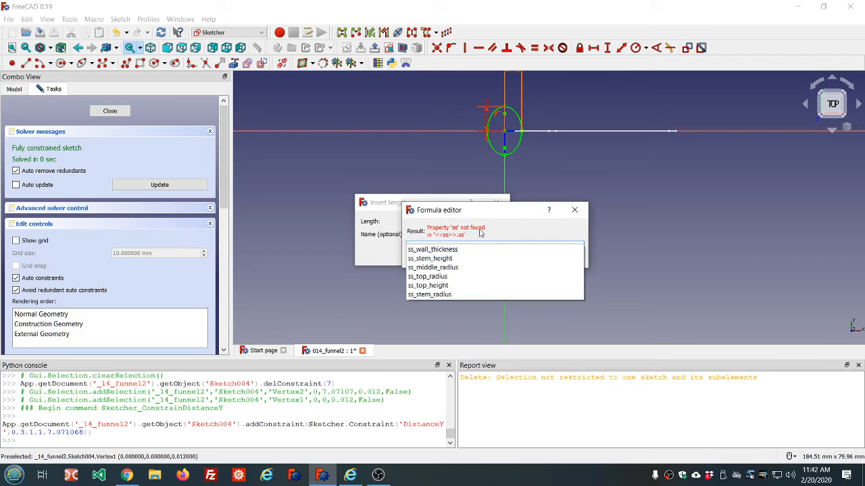
pyautogui.click(437, 295)
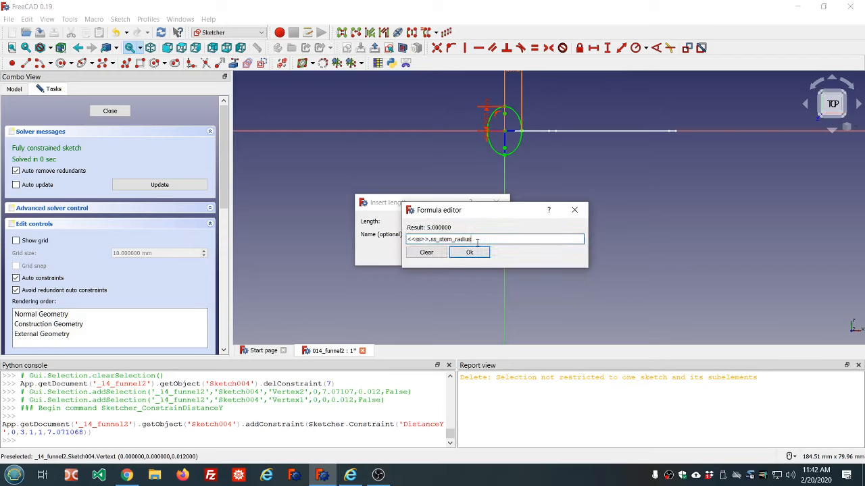
pyautogui.write('*')
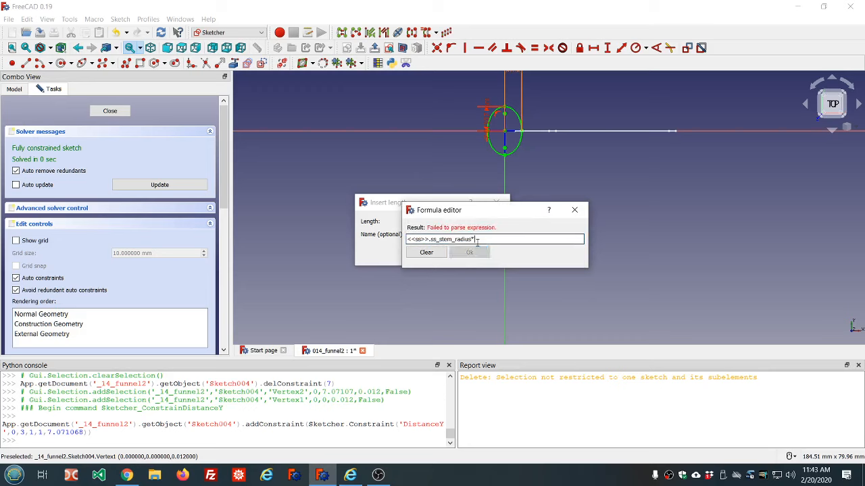
pyautogui.write('1.')
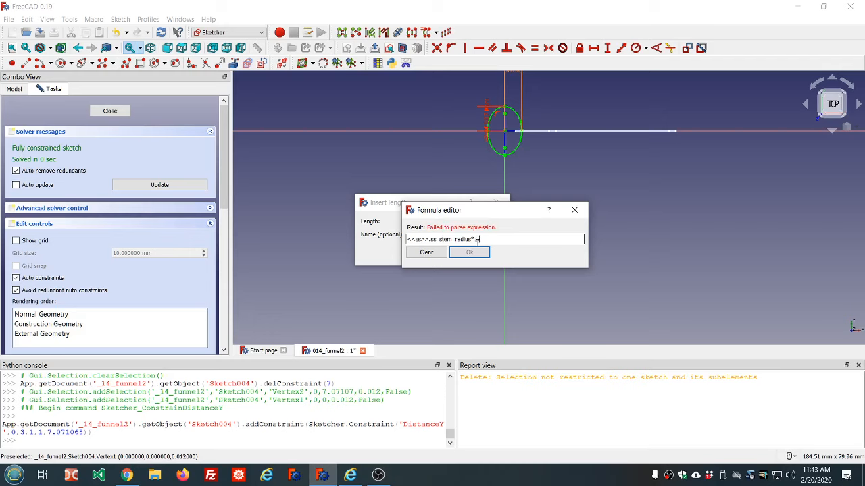
pyautogui.write('5')
pyautogui.click(469, 252)
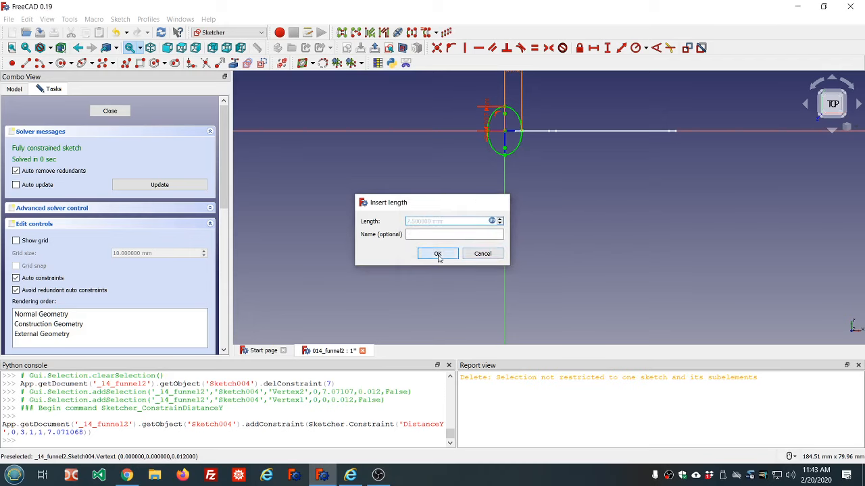
pyautogui.click(438, 254)
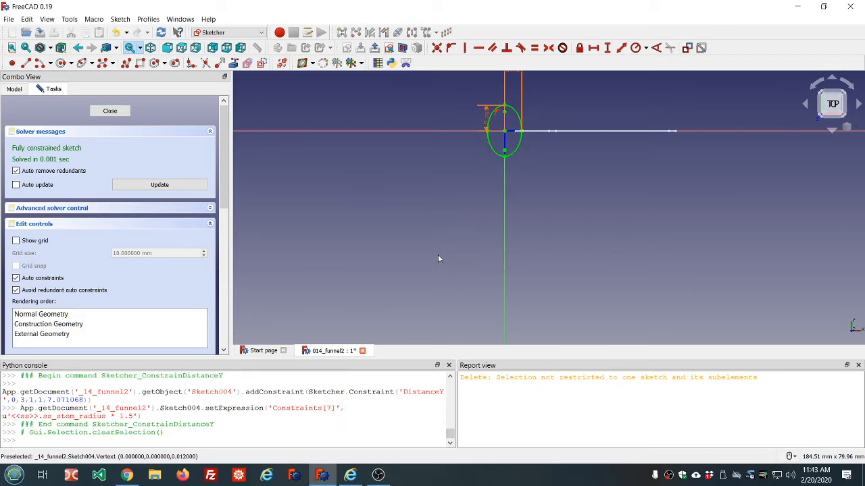
# Close the sketch and clear the report view messages
pyautogui.click(111, 111)
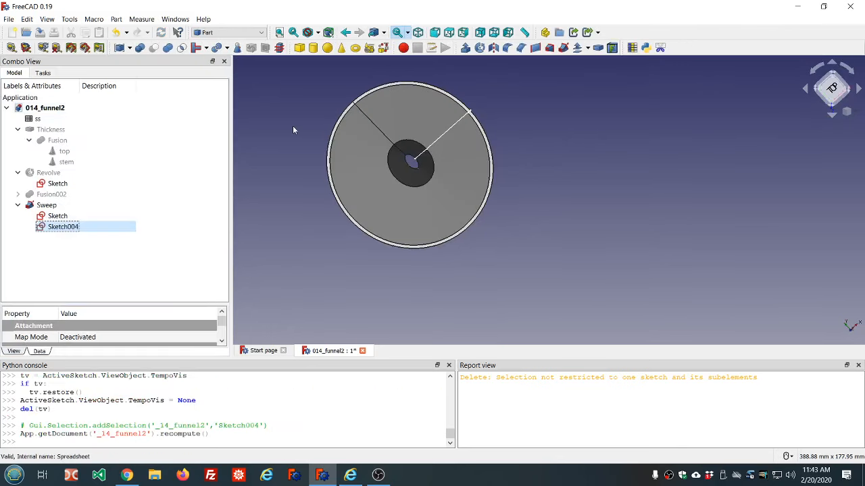
pyautogui.rightClick(552, 390)
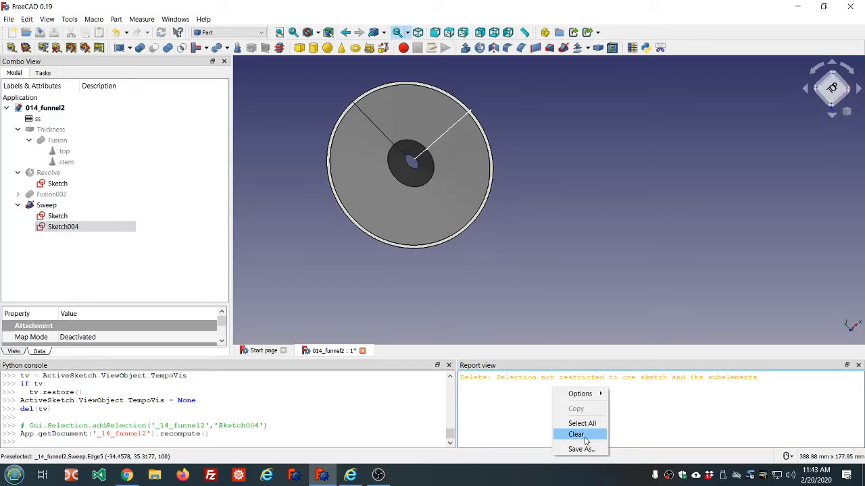
pyautogui.click(576, 435)
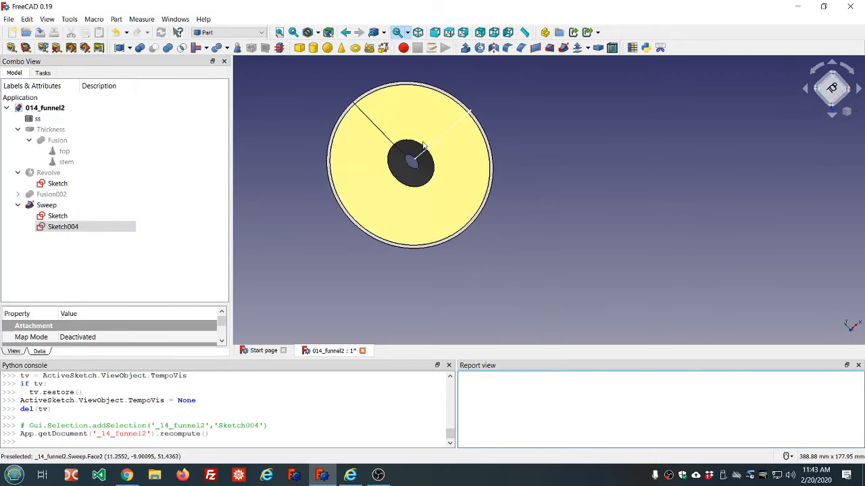
pyautogui.scroll(4, 423, 145)
pyautogui.scroll(-4, 423, 145)
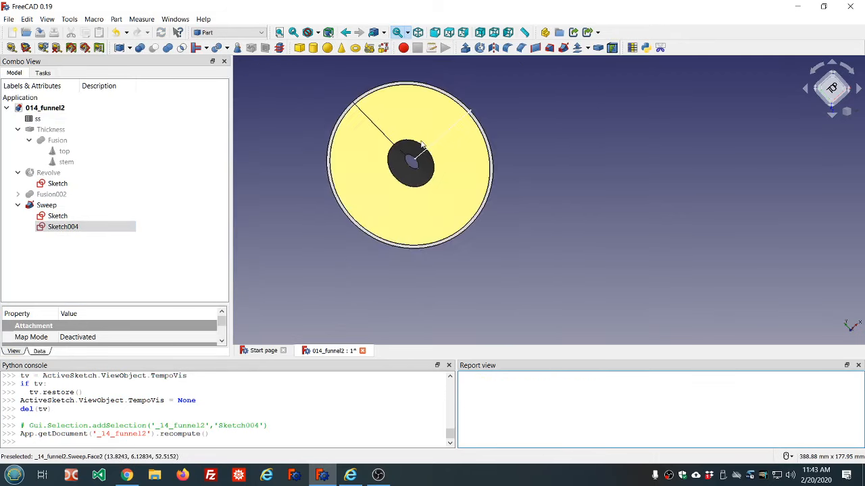
# Reopen Sketch004 and change the ellipse's vertical distance expression to <<ss>>.ss_stem_radius * 1.0
pyautogui.doubleClick(66, 226)
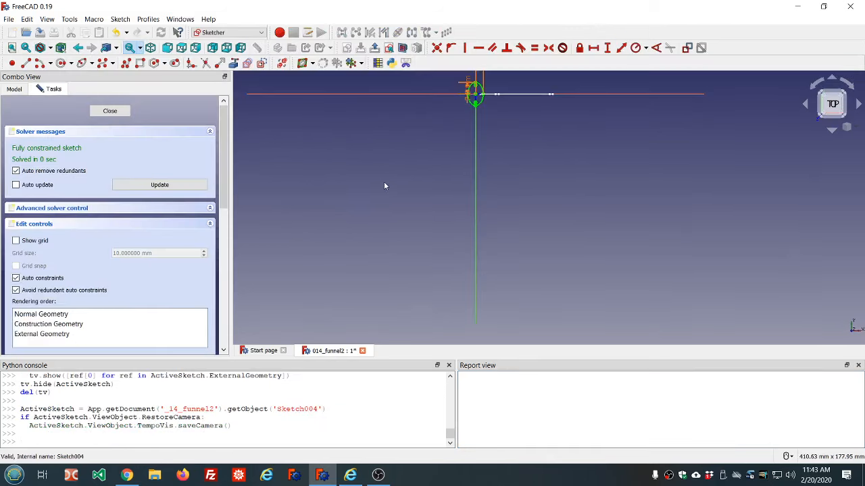
pyautogui.scroll(-4, 429, 151)
pyautogui.scroll(12, 443, 120)
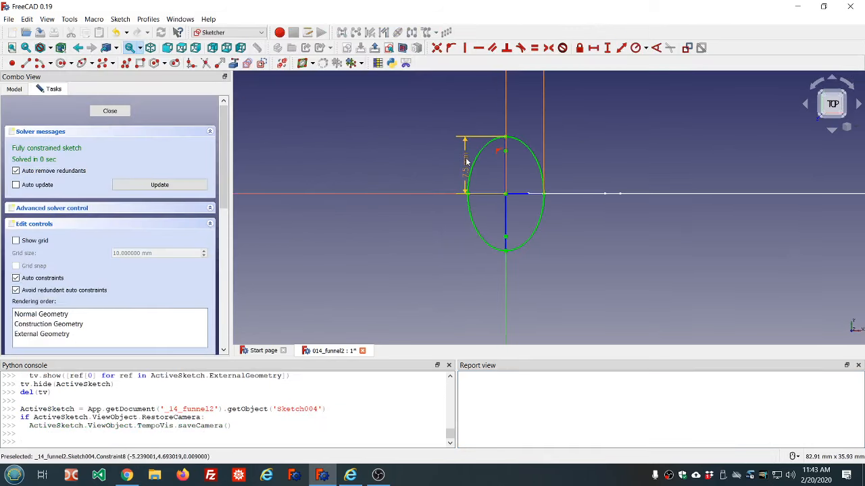
pyautogui.doubleClick(466, 162)
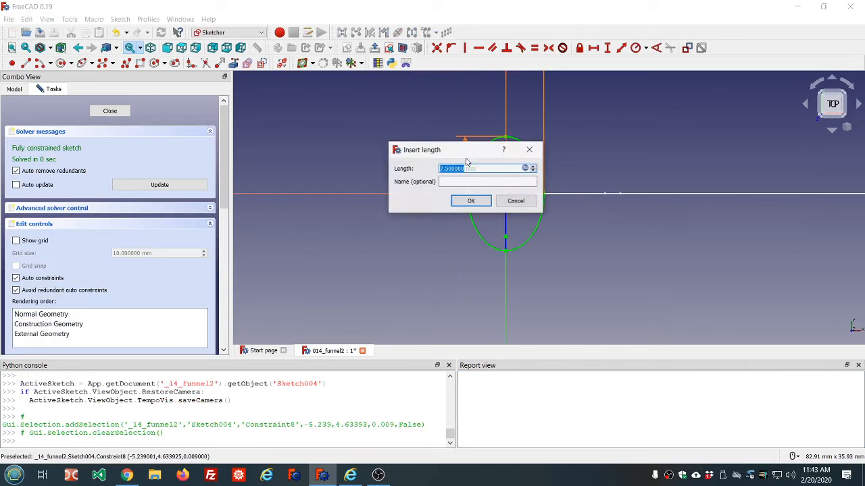
pyautogui.click(533, 168)
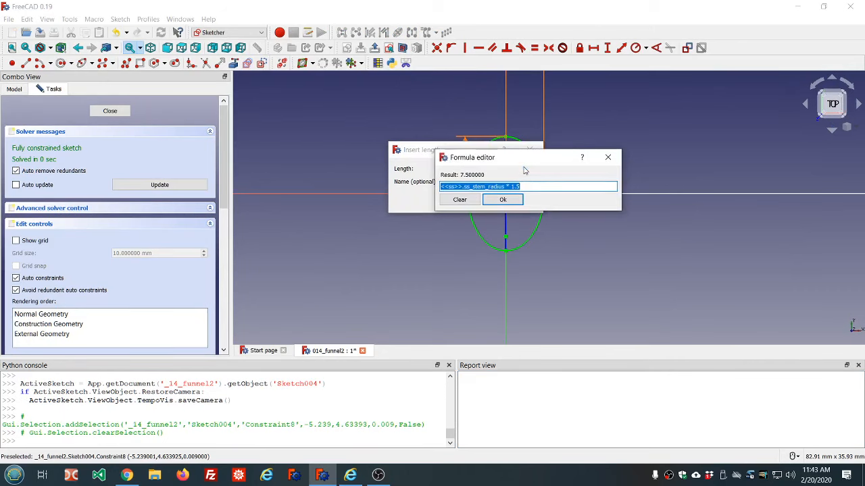
pyautogui.press('End')
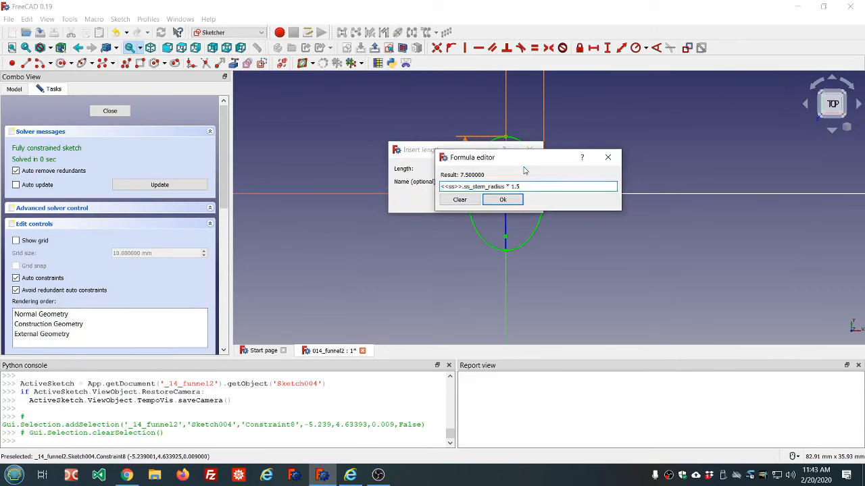
pyautogui.press('BackSpace')
pyautogui.press('BackSpace')
pyautogui.write('.')
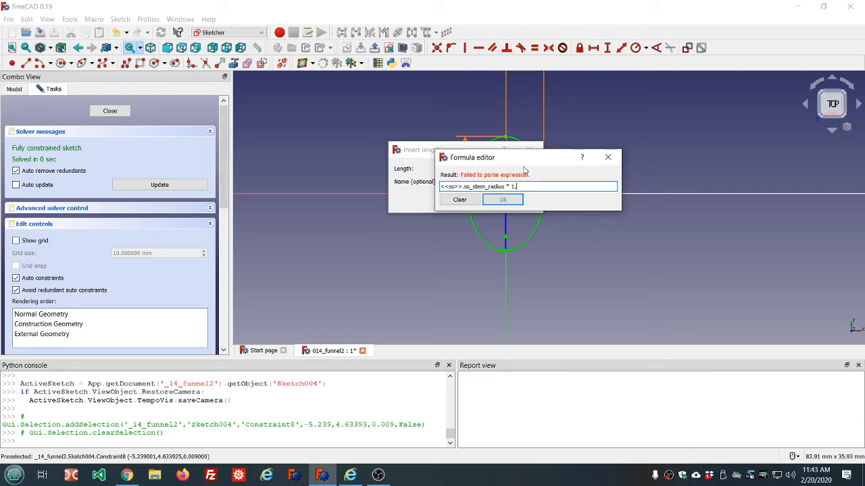
pyautogui.write('0')
pyautogui.click(503, 200)
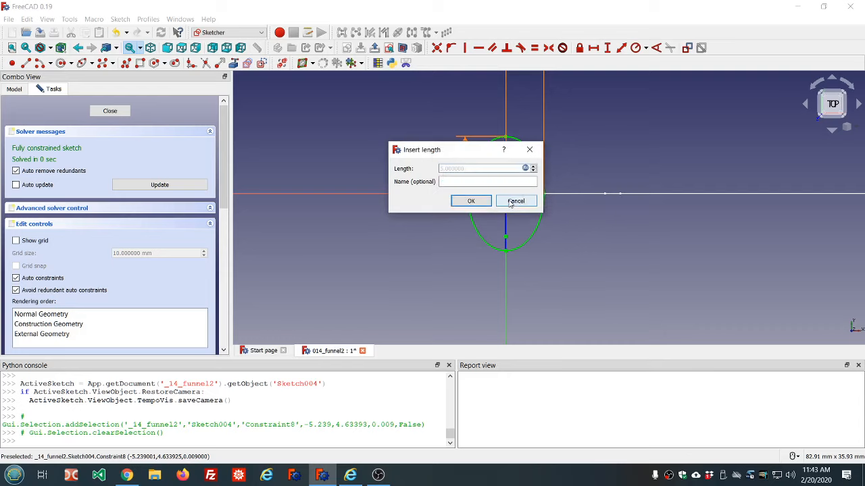
pyautogui.click(470, 201)
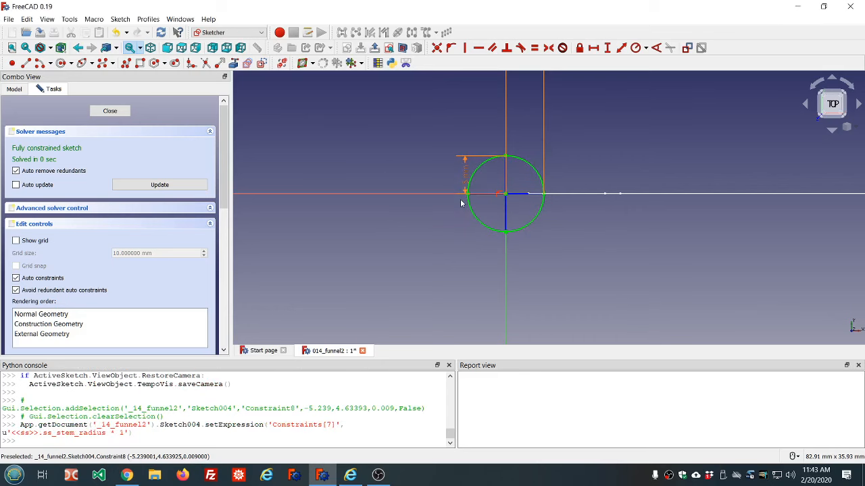
# Close the sketch editor for Sketch004
pyautogui.click(118, 116)
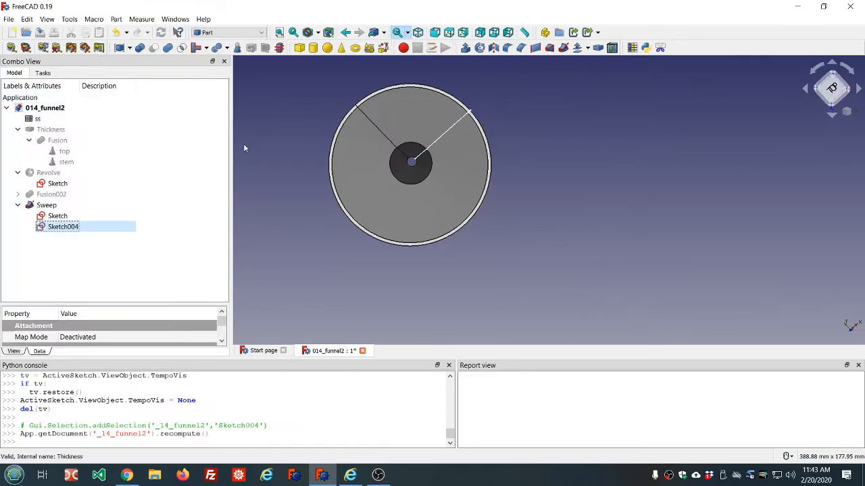
pyautogui.moveTo(466, 182)
pyautogui.mouseDown(button='middle')
pyautogui.moveTo(467, 147)
pyautogui.moveTo(466, 181)
pyautogui.mouseUp(button='middle')
pyautogui.scroll(2, 431, 155)
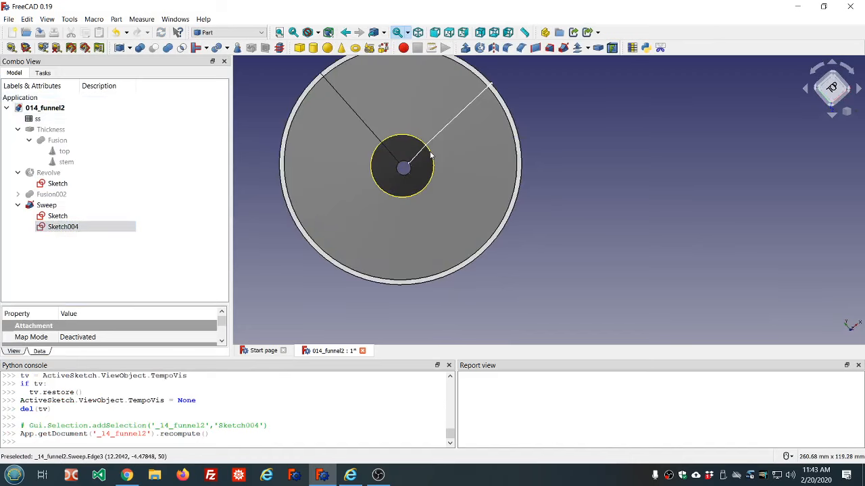
pyautogui.scroll(1, 446, 160)
pyautogui.scroll(-3, 459, 164)
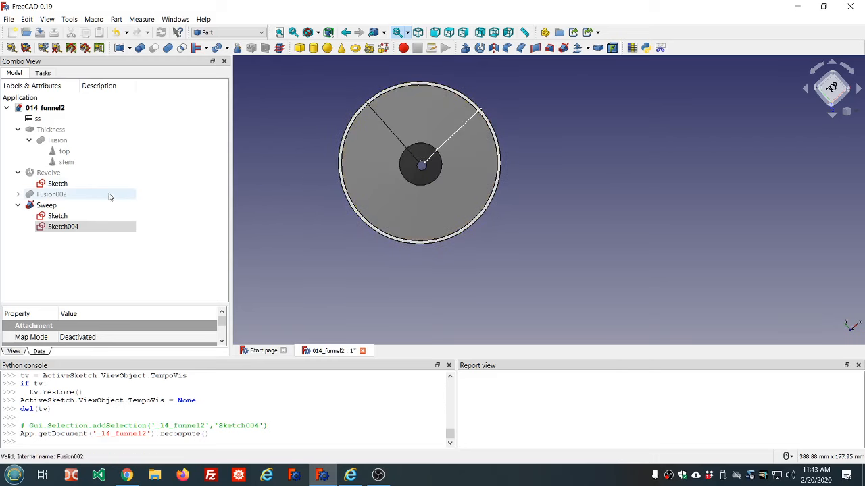
# Hide the Sweep, its Sketch and Sketch004 in the model tree
pyautogui.click(45, 205)
pyautogui.press('space')
pyautogui.click(57, 216)
pyautogui.press('space')
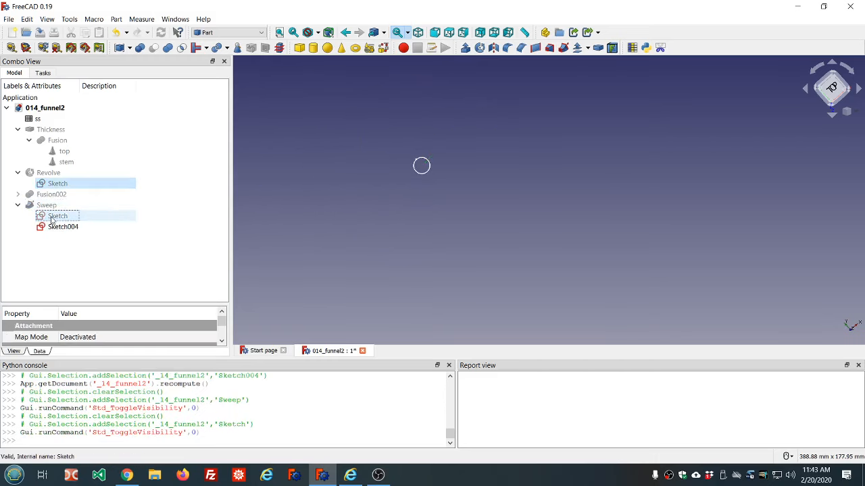
pyautogui.click(61, 227)
pyautogui.press('space')
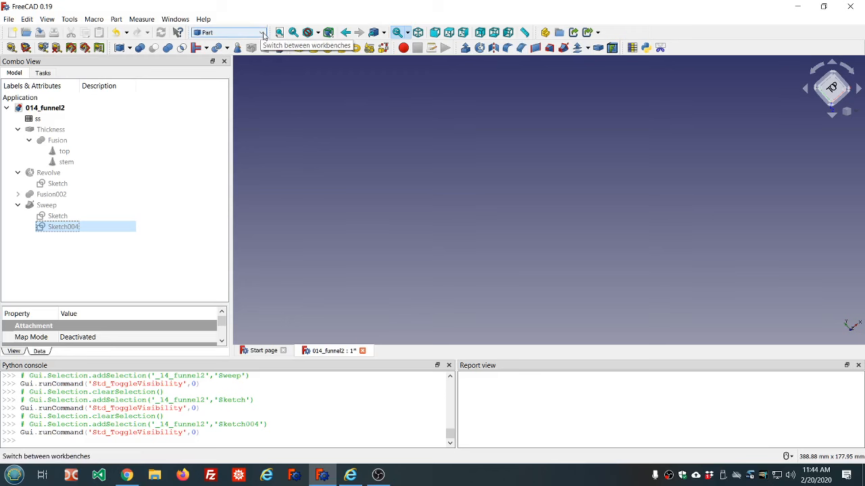
pyautogui.doubleClick(71, 184)
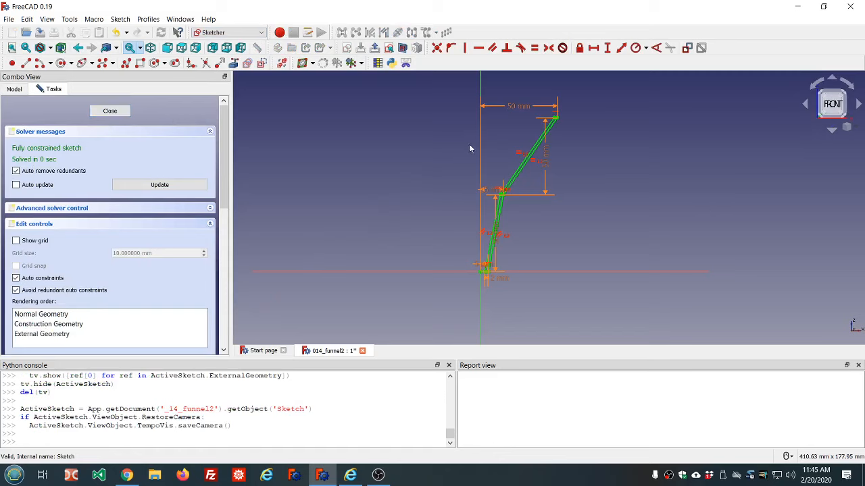
pyautogui.scroll(5, 504, 195)
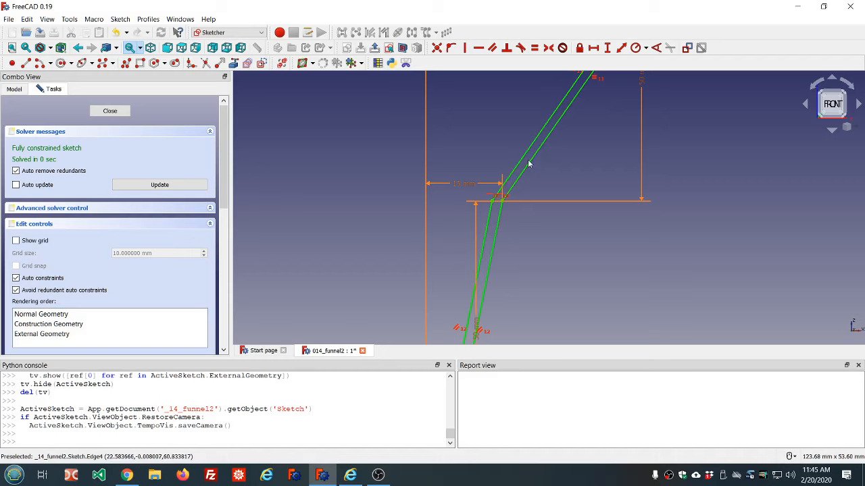
pyautogui.scroll(-4, 545, 149)
pyautogui.scroll(-2, 545, 149)
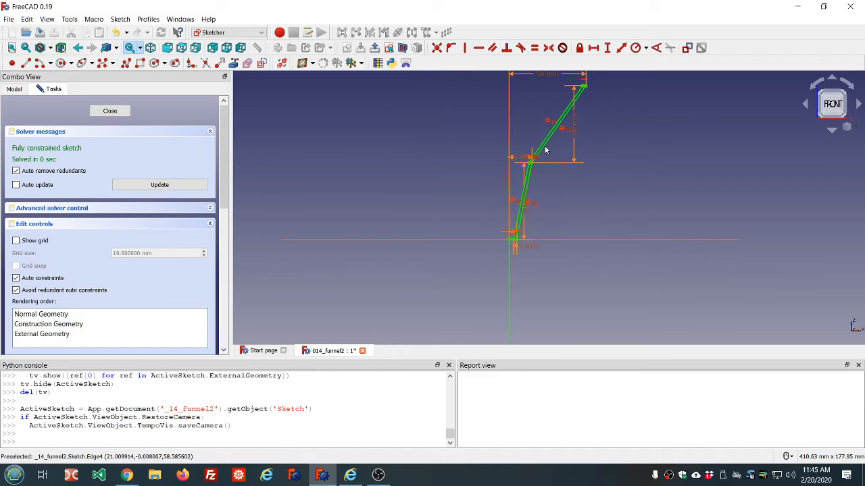
pyautogui.click(110, 112)
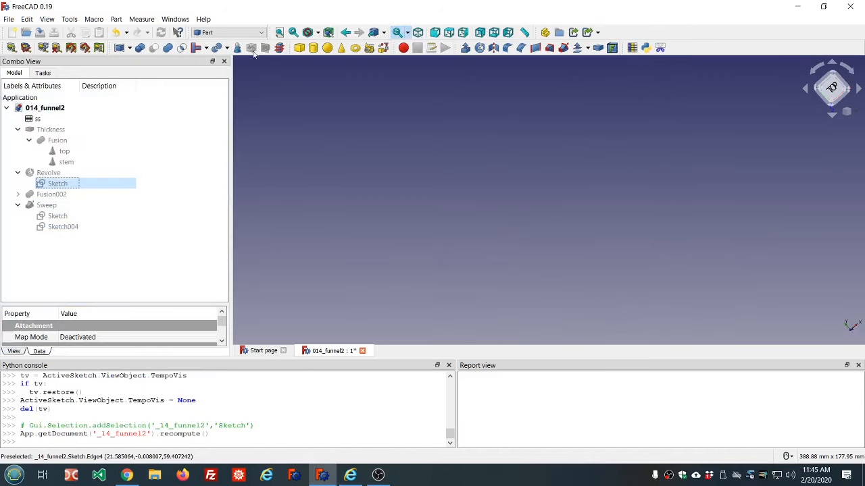
# Switch to the Sketcher workbench
pyautogui.click(249, 32)
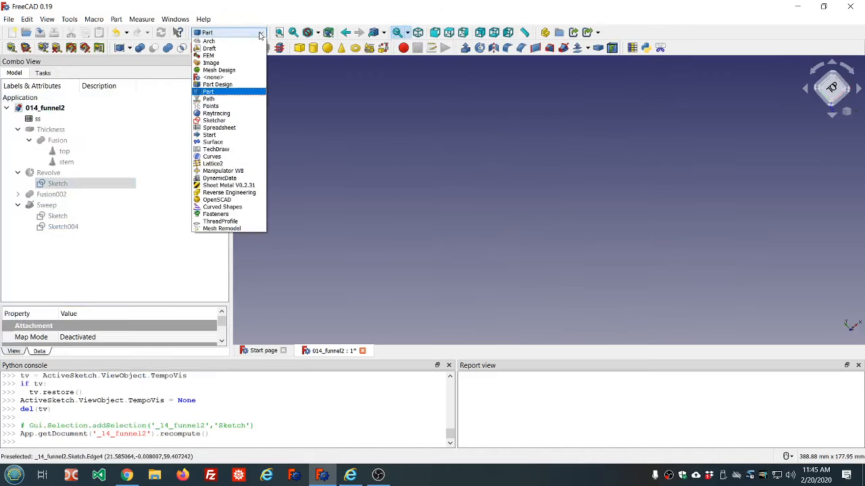
pyautogui.click(222, 121)
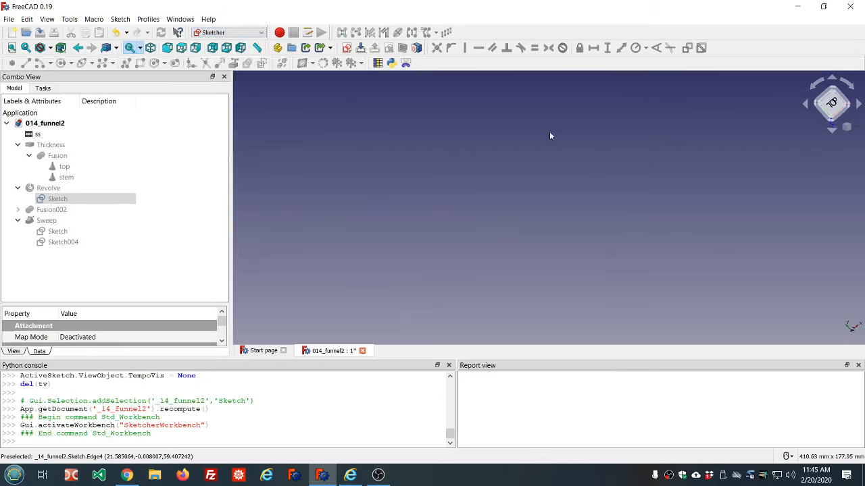
pyautogui.click(347, 47)
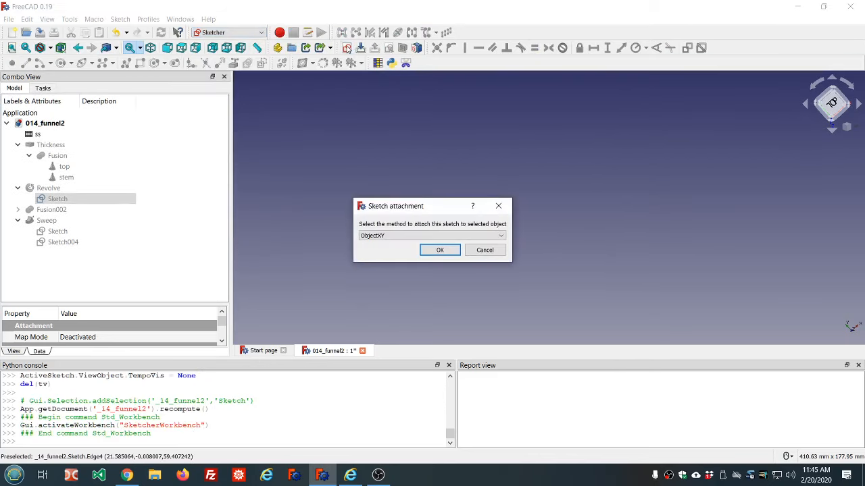
pyautogui.click(495, 249)
pyautogui.click(158, 273)
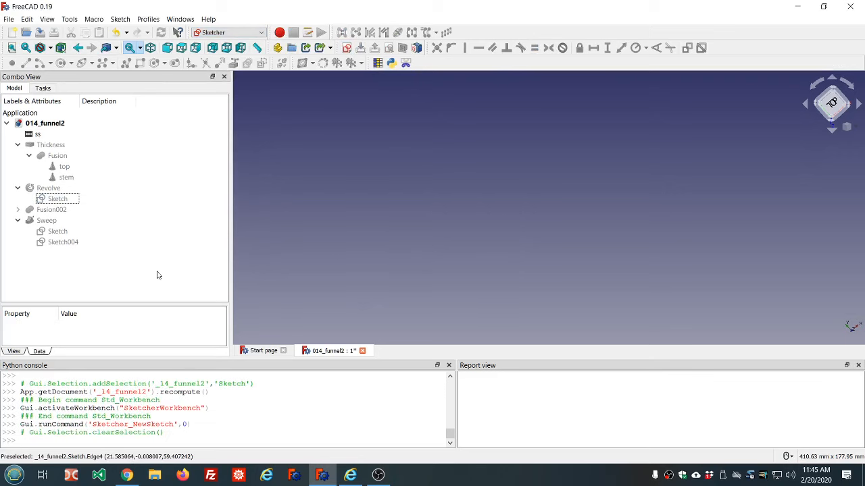
# Create a new sketch on the XY plane
pyautogui.click(346, 47)
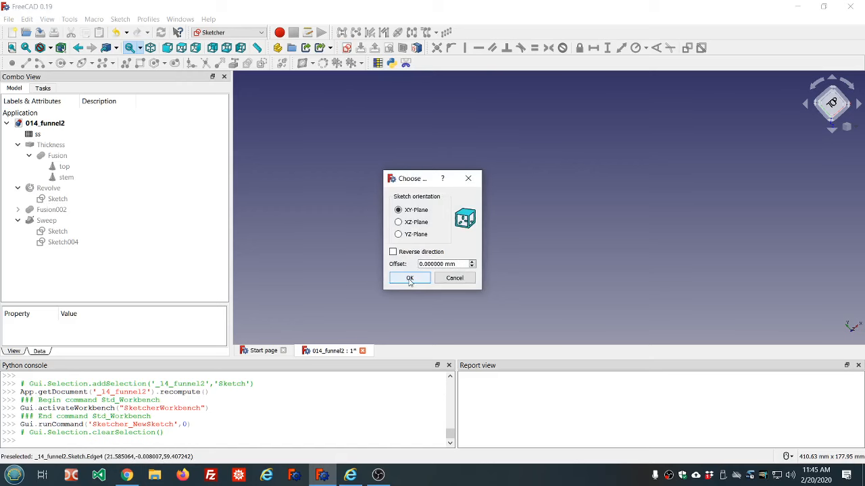
pyautogui.click(410, 278)
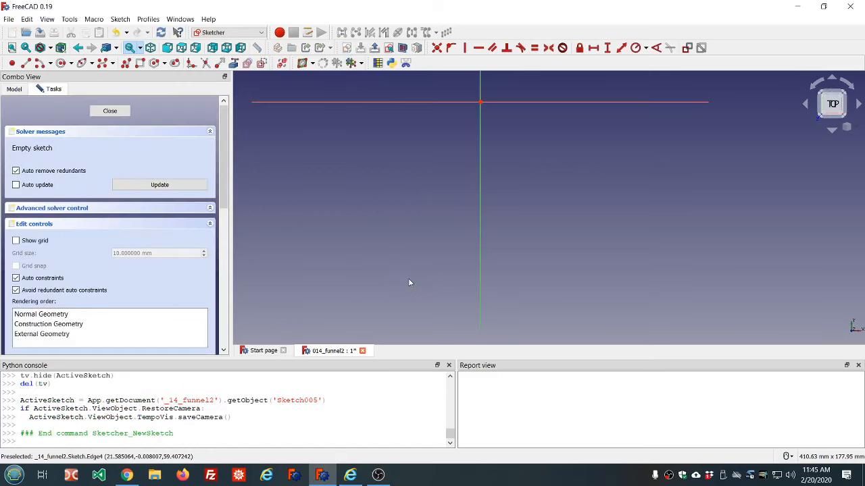
pyautogui.scroll(-5, 432, 274)
pyautogui.scroll(5, 468, 208)
pyautogui.scroll(-2, 470, 214)
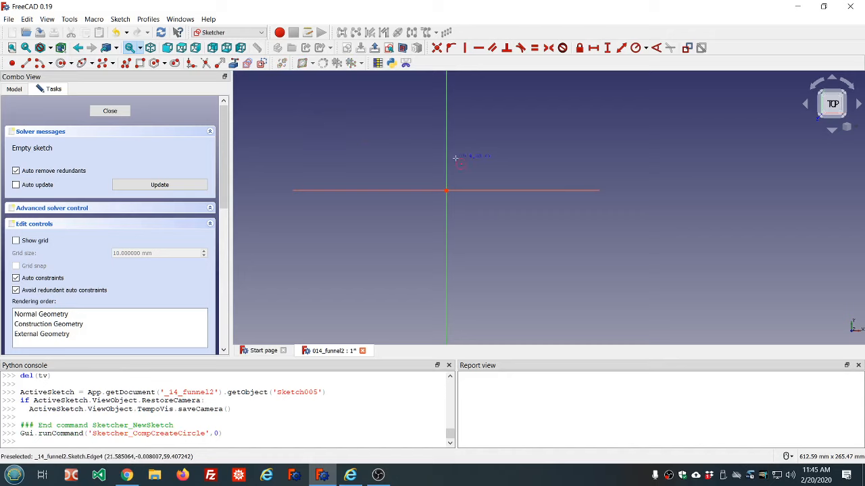
# Draw two concentric circles centred on the sketch origin, about 38 mm and 57 mm in radius
pyautogui.click(446, 190)
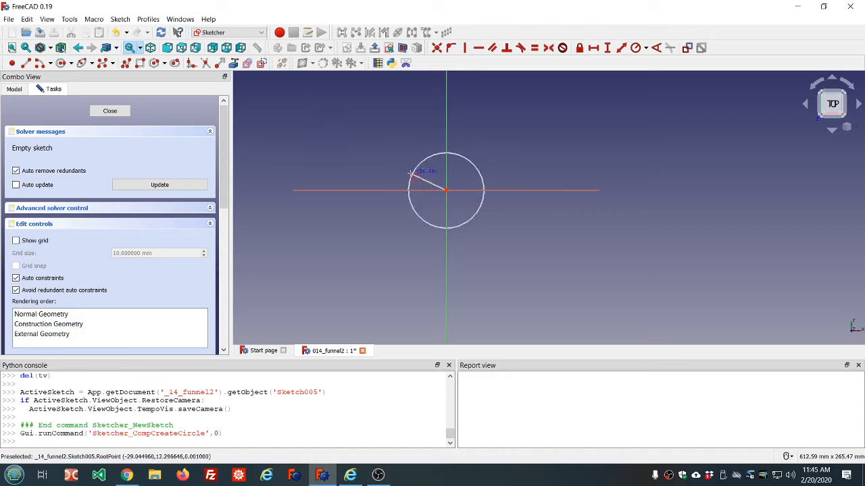
pyautogui.click(410, 172)
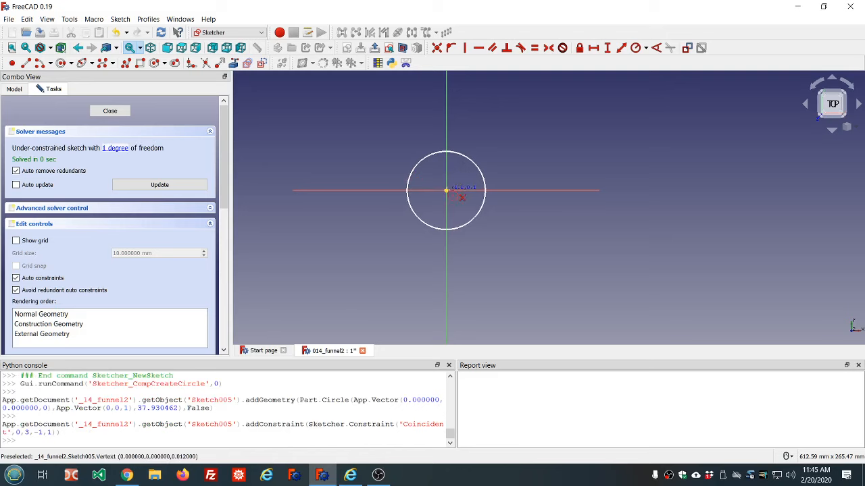
pyautogui.click(390, 183)
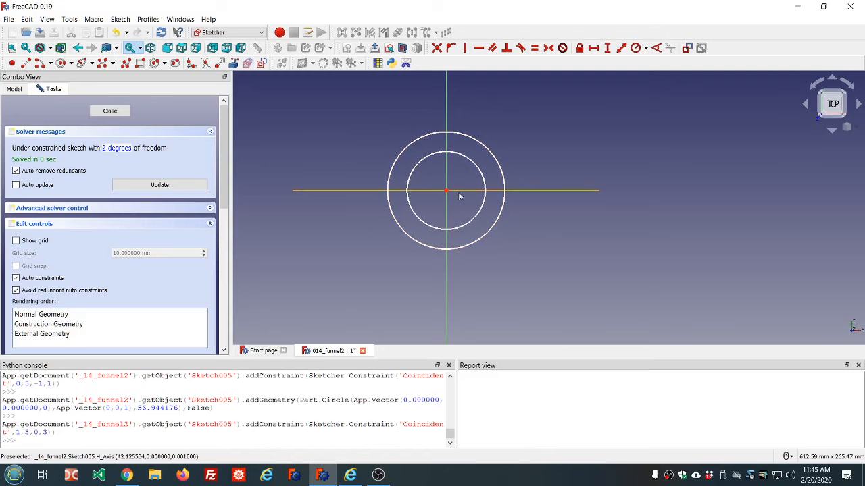
# Constrain the outer circle's radius with the formula <<ss>>.ss_middle_radius from the ss spreadsheet
pyautogui.click(504, 181)
pyautogui.click(635, 48)
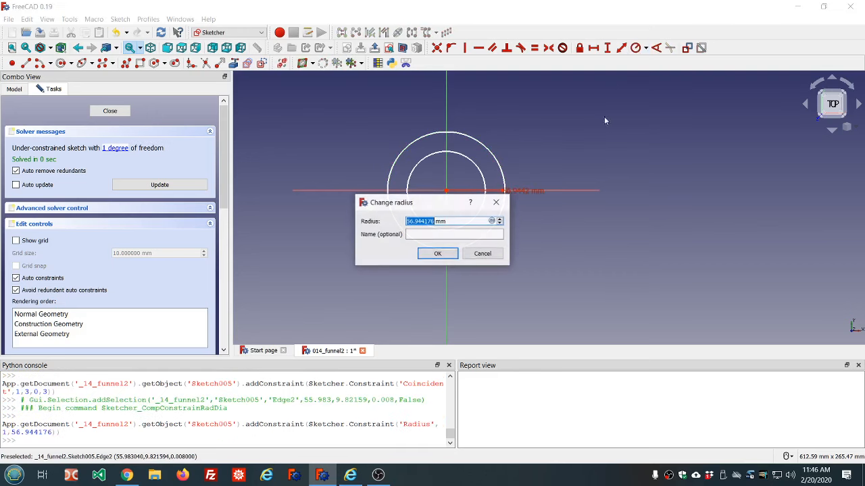
pyautogui.click(492, 221)
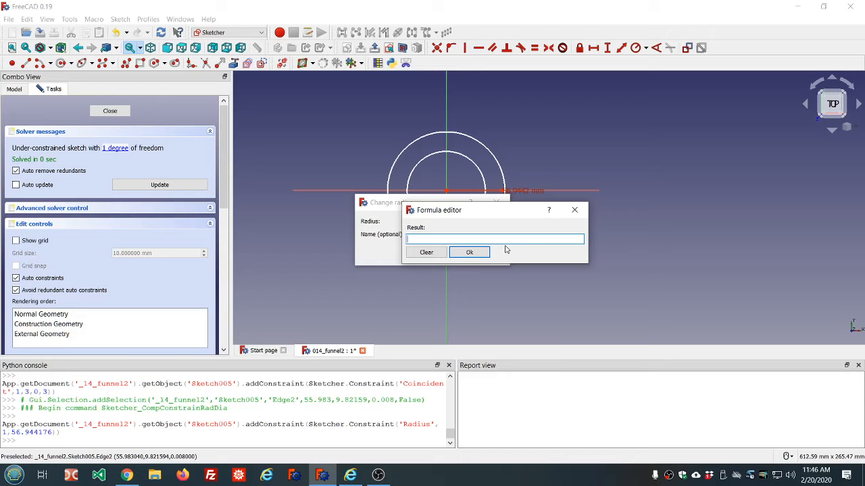
pyautogui.write('ss')
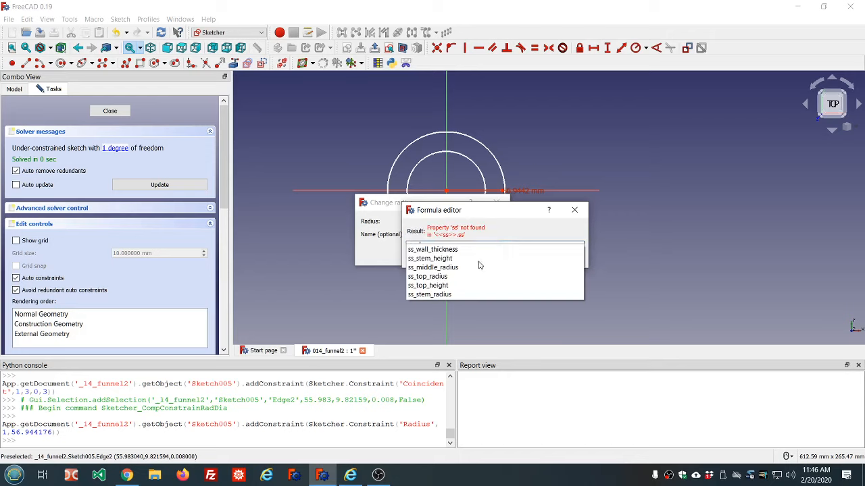
pyautogui.click(449, 268)
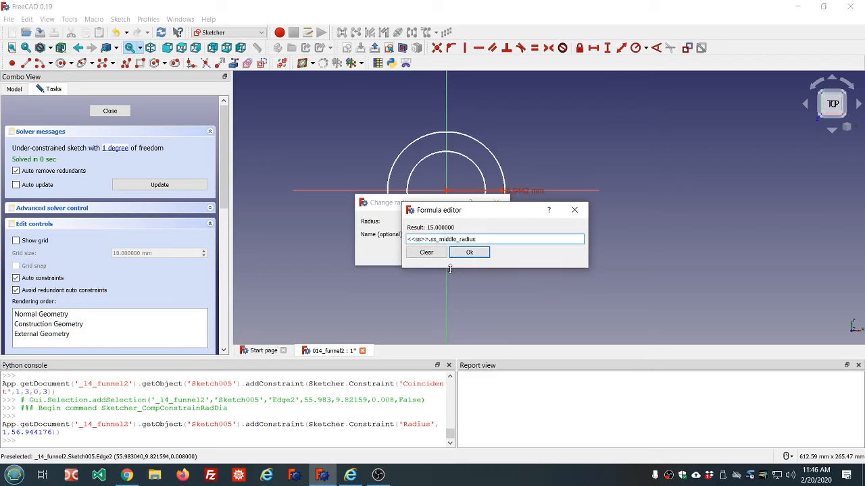
pyautogui.click(469, 253)
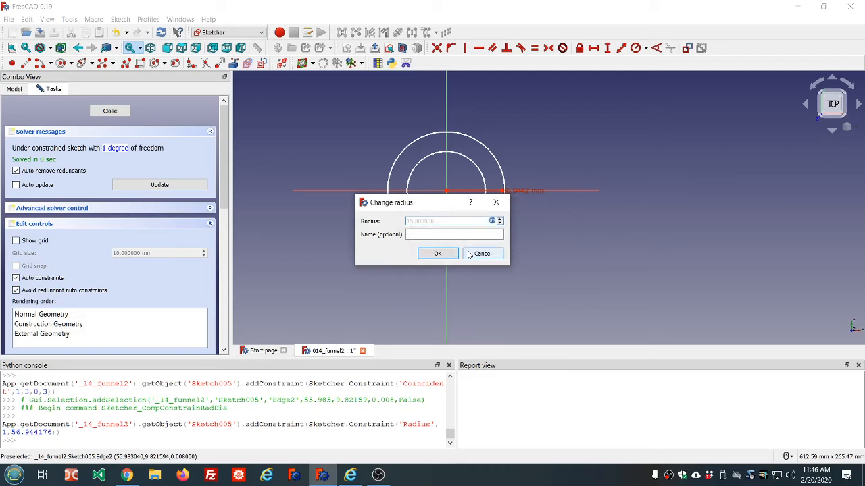
pyautogui.click(431, 255)
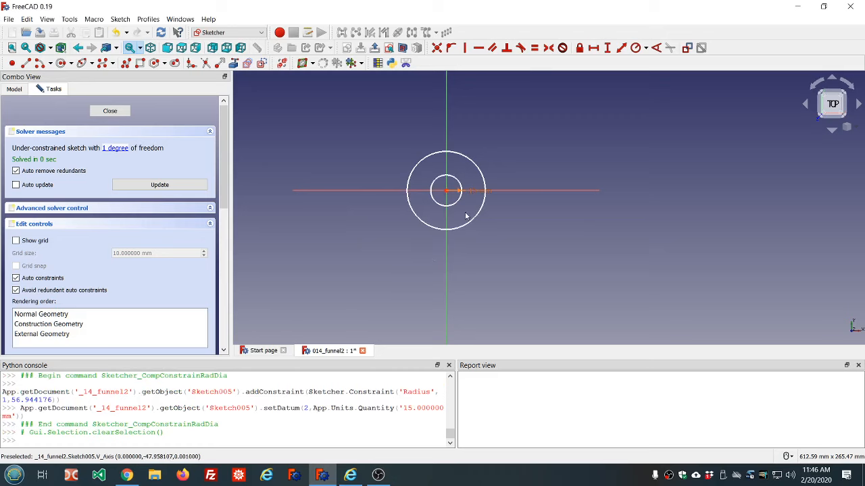
# Constrain the inner circle's radius with the formula <<ss>>.ss_middle_radius-<<ss>>.ss_wall_thickness
pyautogui.scroll(2, 467, 193)
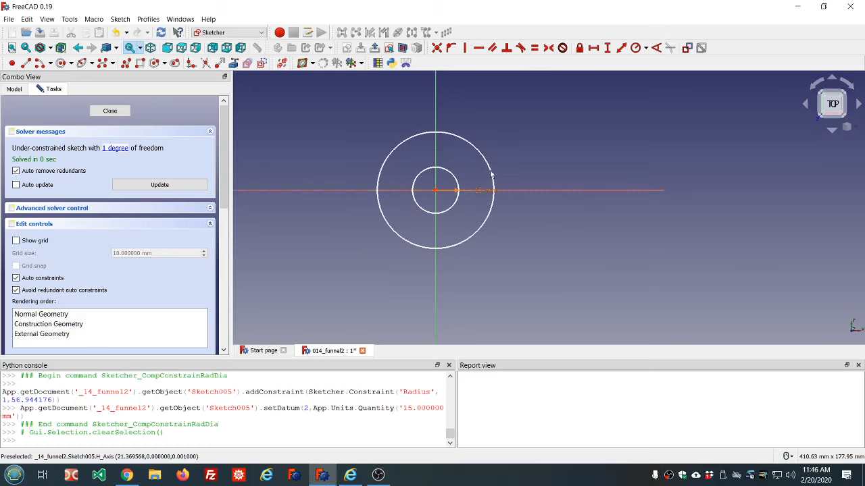
pyautogui.click(491, 170)
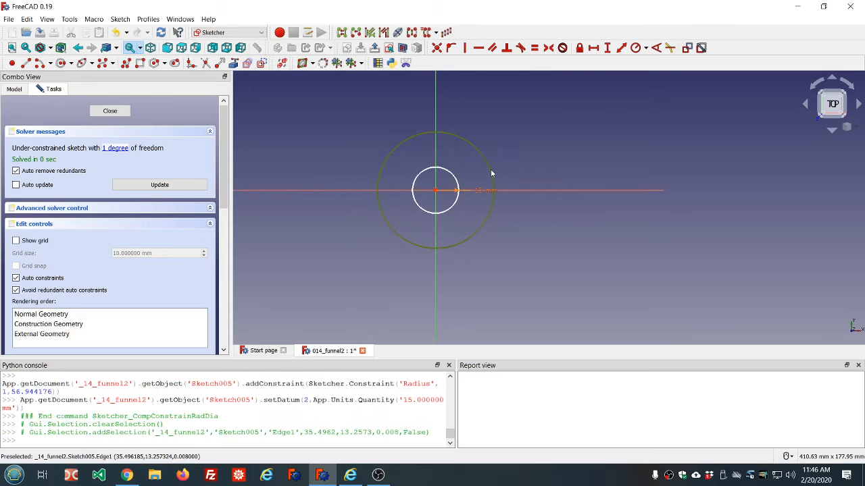
pyautogui.click(635, 48)
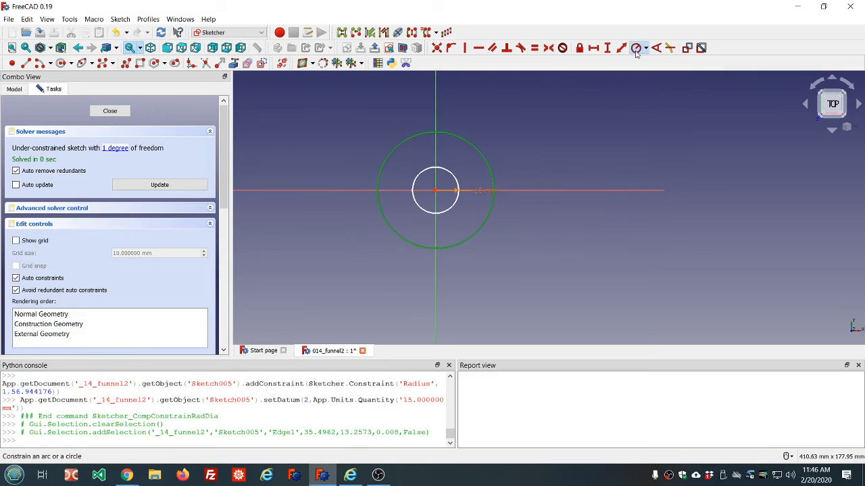
pyautogui.click(492, 221)
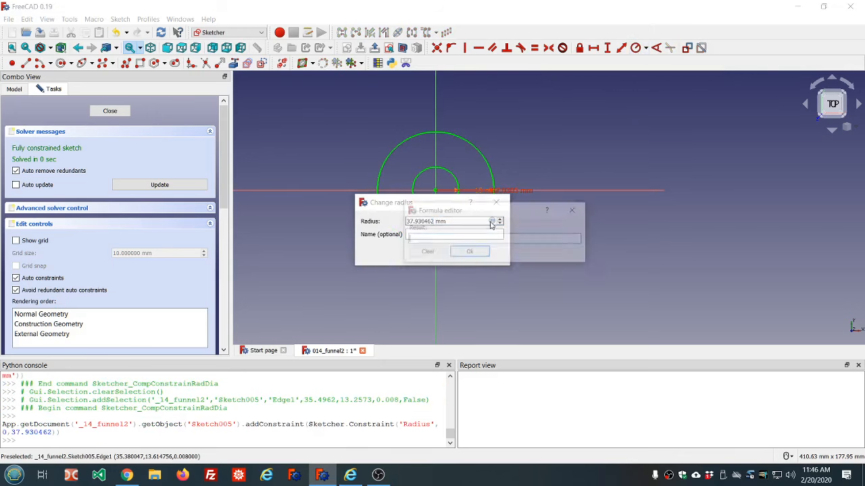
pyautogui.write('=s')
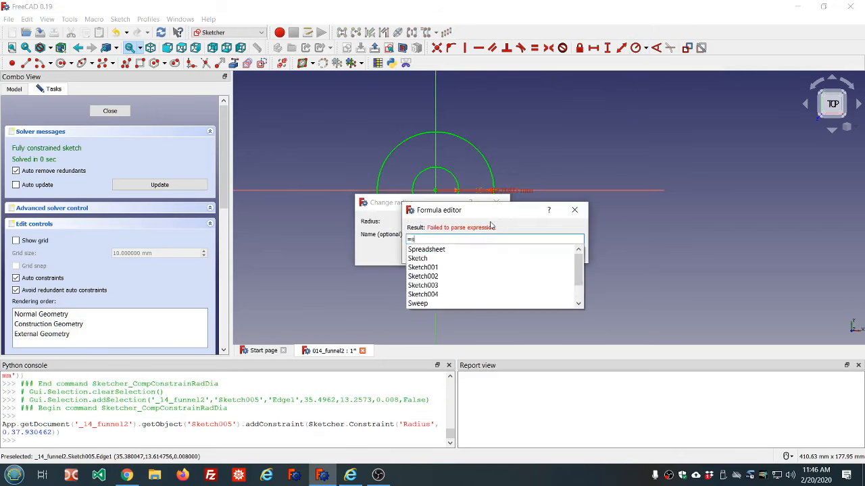
pyautogui.write('s.')
pyautogui.press('BackSpace')
pyautogui.press('BackSpace')
pyautogui.press('BackSpace')
pyautogui.press('BackSpace')
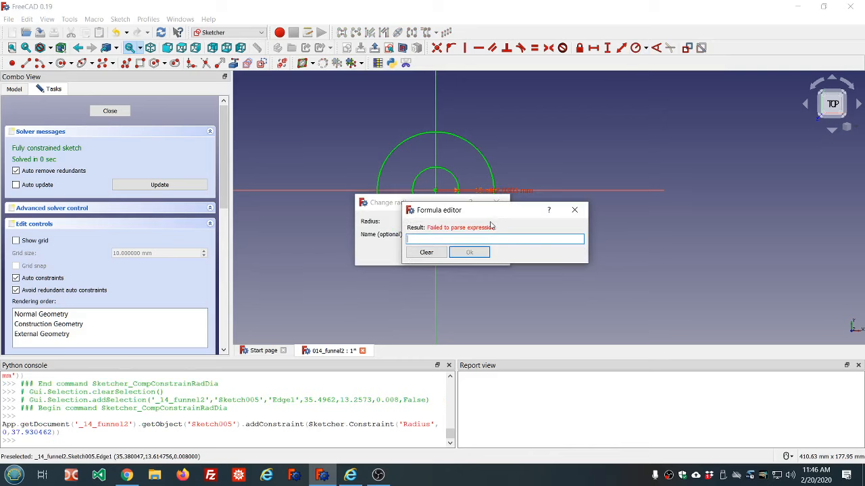
pyautogui.write('=ss.ss')
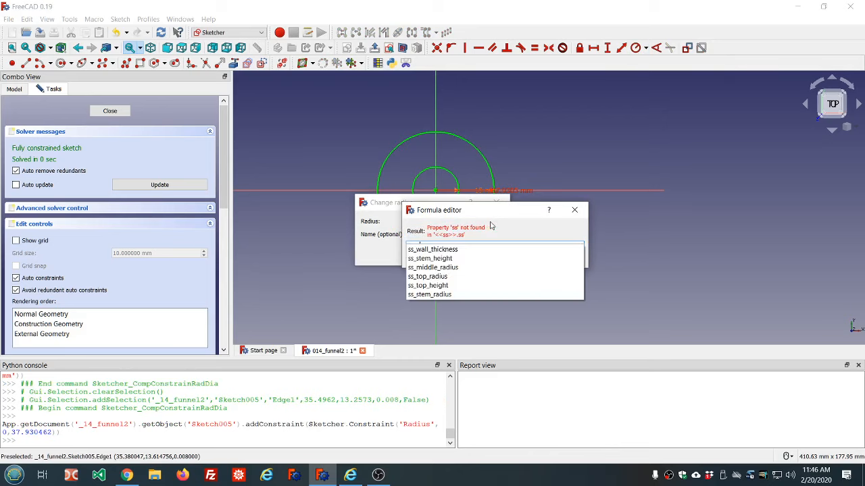
pyautogui.click(447, 267)
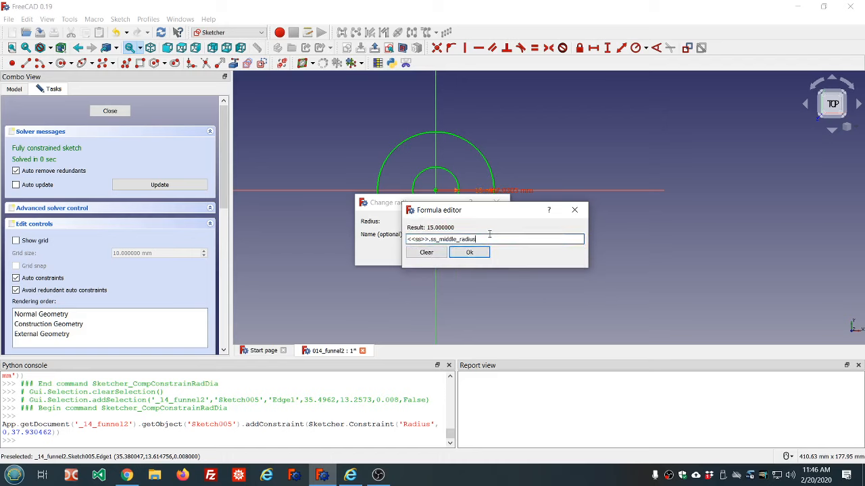
pyautogui.write('-ss.')
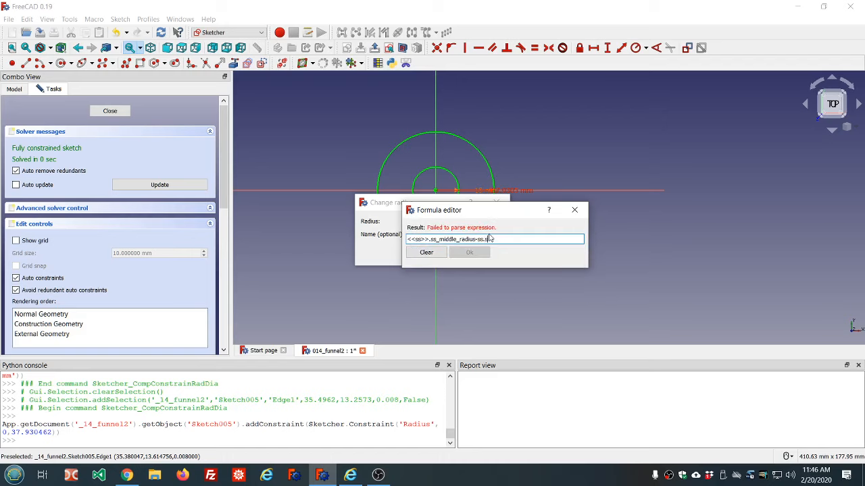
pyautogui.click(444, 249)
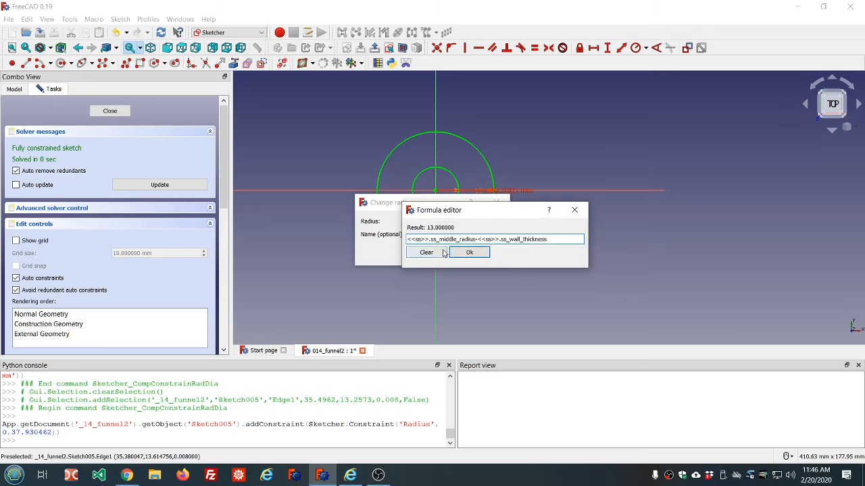
pyautogui.click(466, 252)
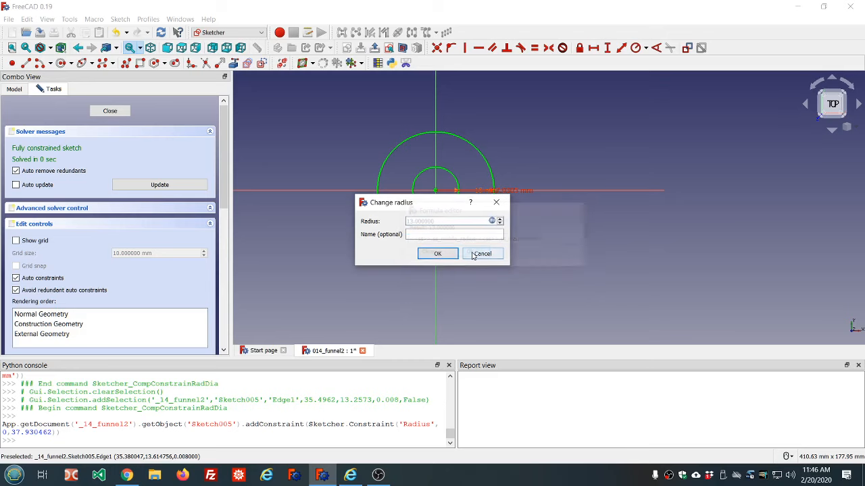
pyautogui.click(436, 254)
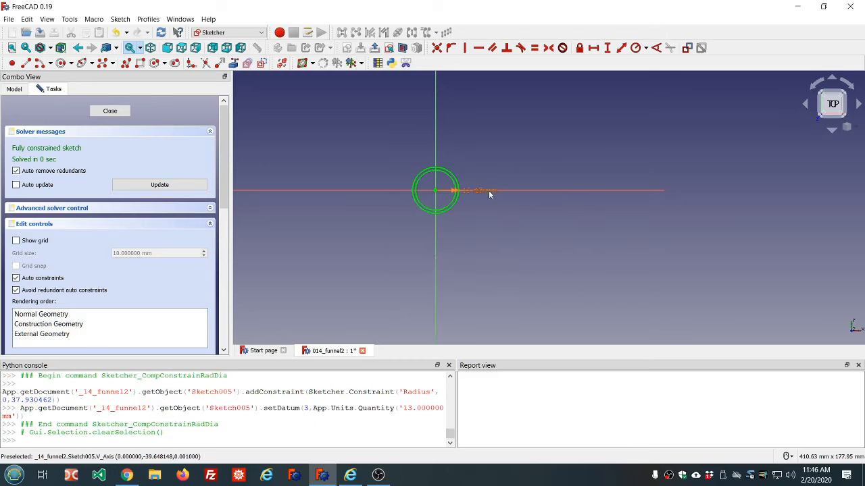
# Convert the inner circle to construction geometry and close the sketch
pyautogui.moveTo(489, 192)
pyautogui.mouseDown()
pyautogui.moveTo(496, 168)
pyautogui.moveTo(493, 183)
pyautogui.mouseUp()
pyautogui.scroll(5, 463, 191)
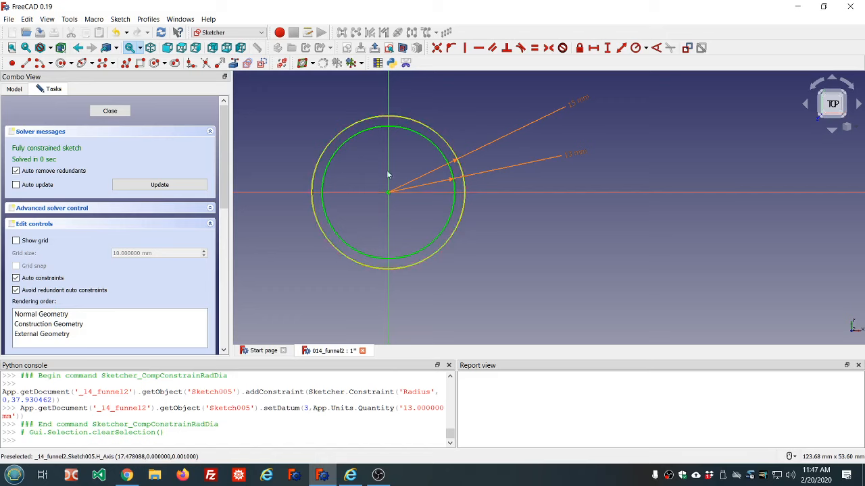
pyautogui.click(337, 149)
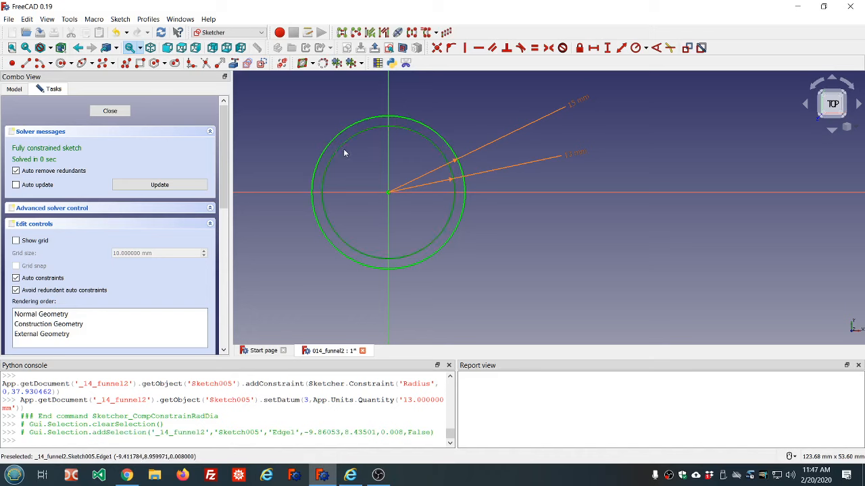
pyautogui.click(261, 63)
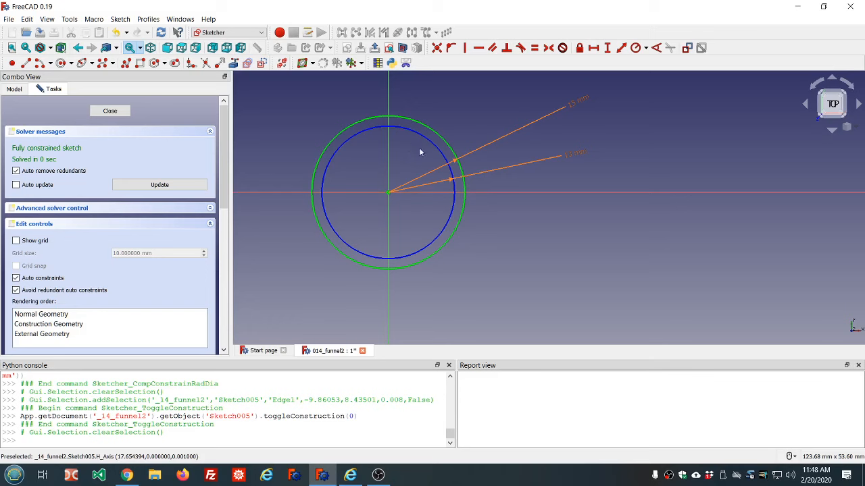
pyautogui.click(442, 250)
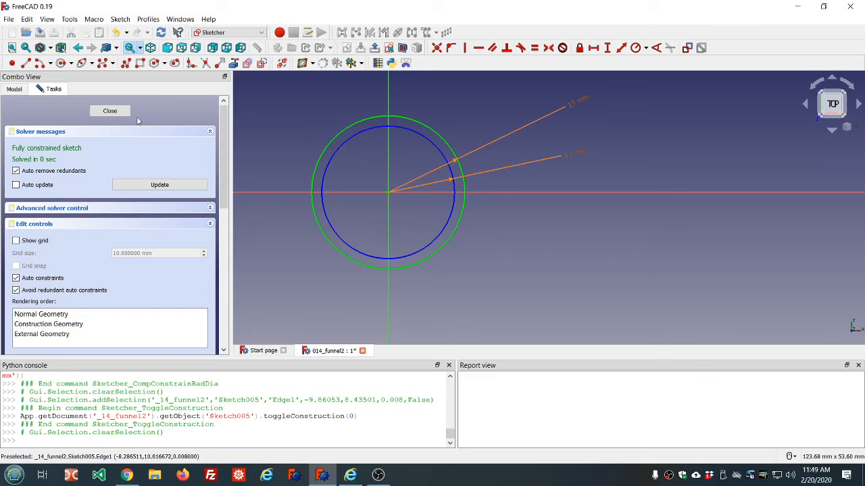
pyautogui.click(110, 111)
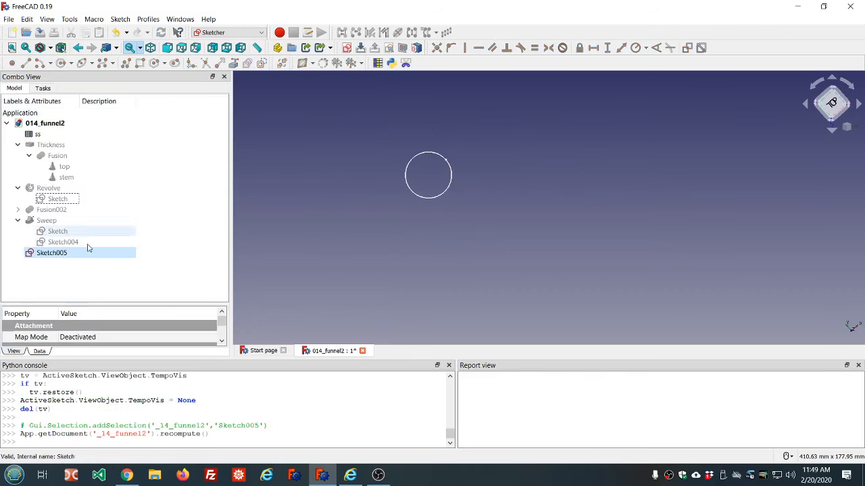
# Rename the new sketch to outer
pyautogui.click(54, 256)
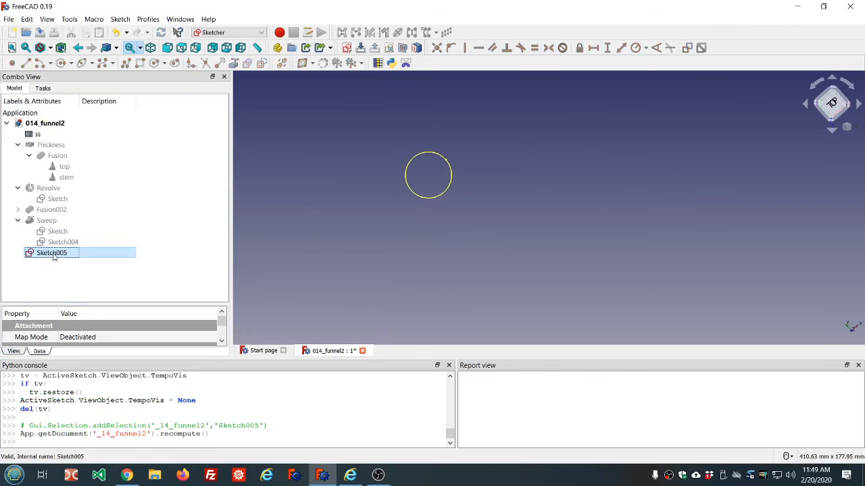
pyautogui.click(54, 254)
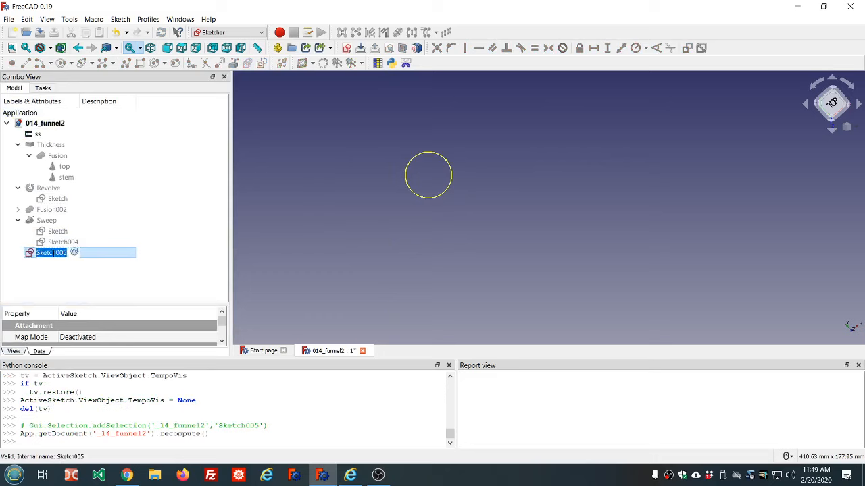
pyautogui.write('outer')
pyautogui.press('Return')
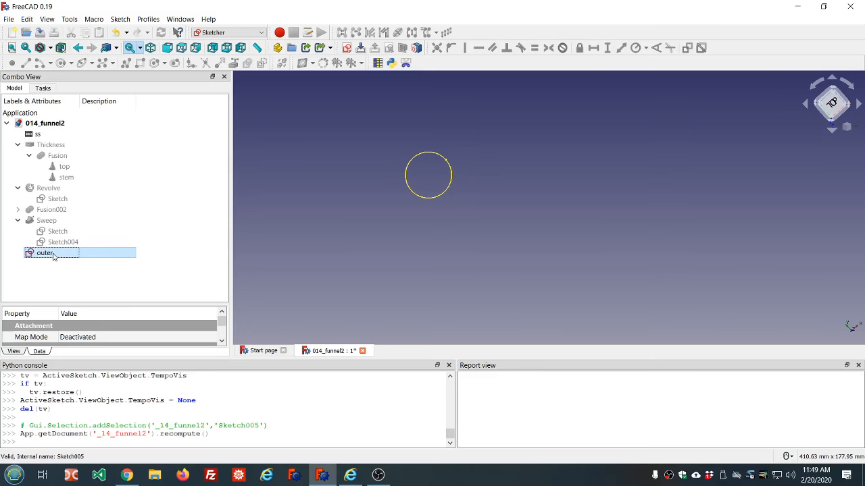
# Duplicate the outer sketch without copying its ss spreadsheet dependency
pyautogui.doubleClick(54, 254)
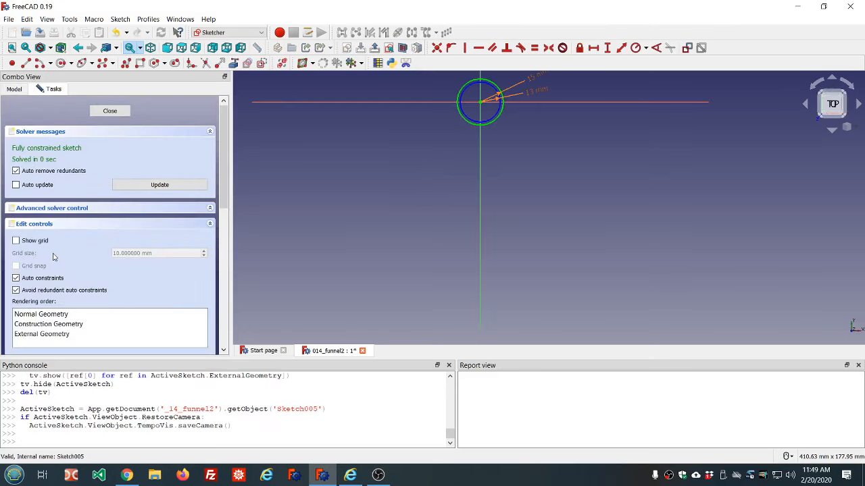
pyautogui.click(110, 111)
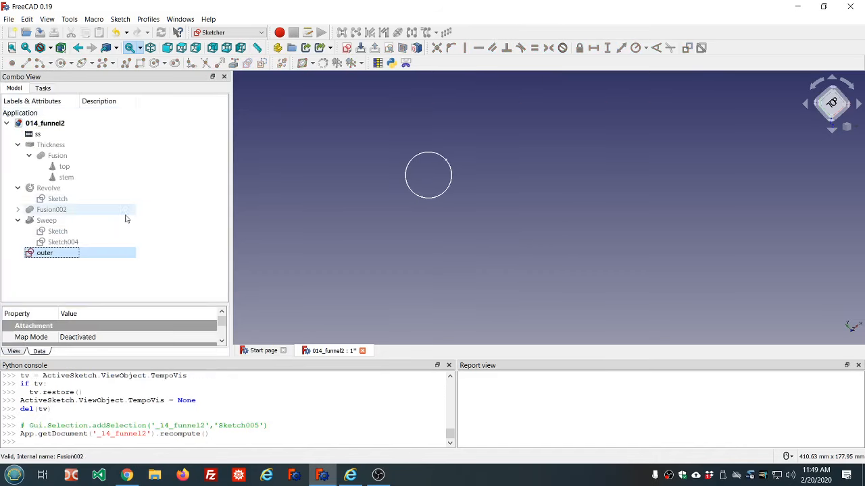
pyautogui.click(26, 19)
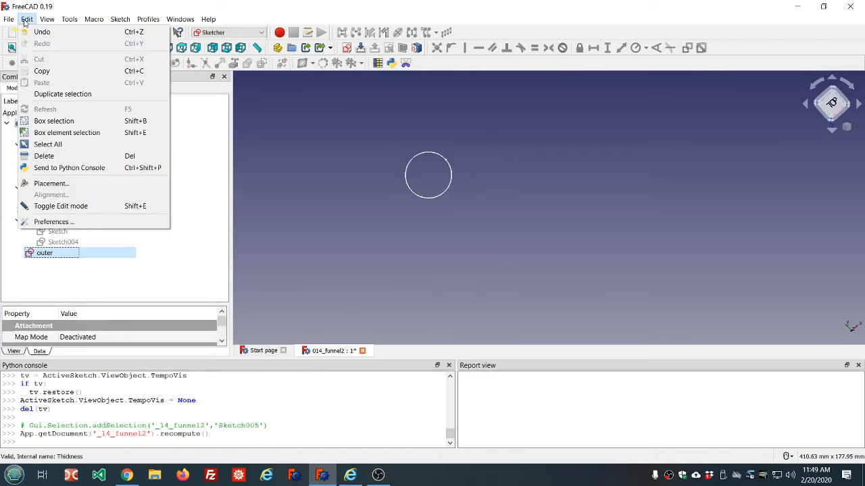
pyautogui.click(60, 94)
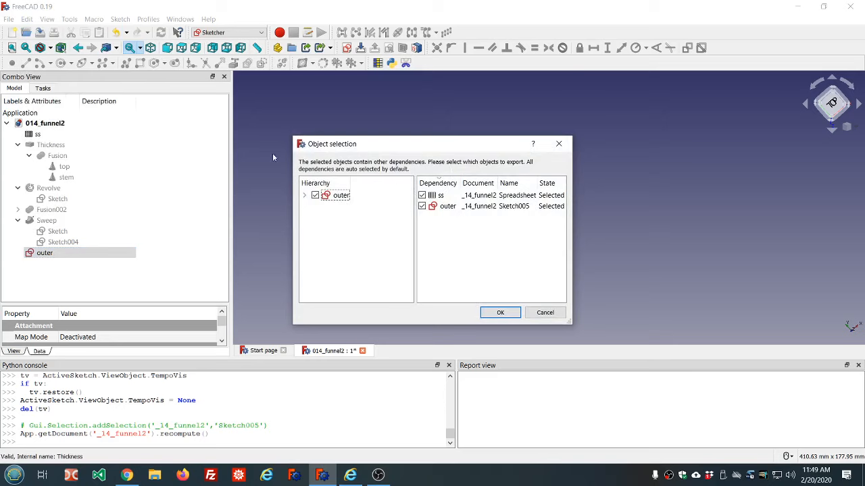
pyautogui.click(421, 195)
pyautogui.click(503, 314)
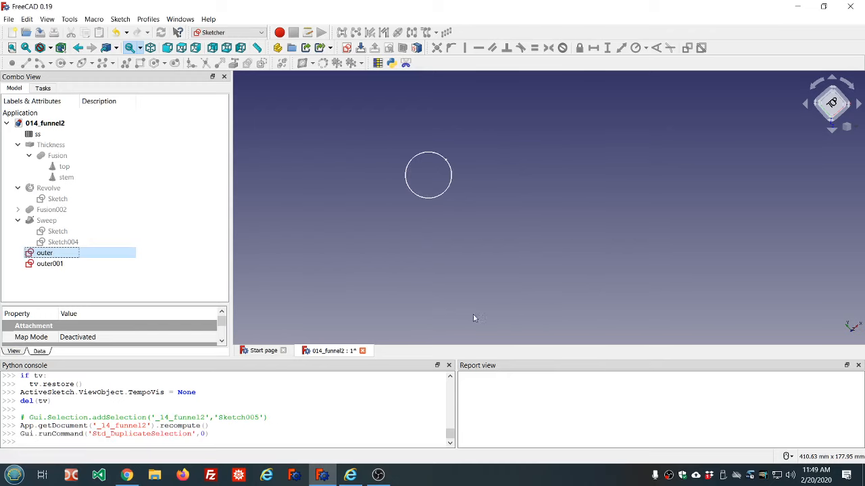
# Rename the duplicated sketch to inner
pyautogui.click(59, 264)
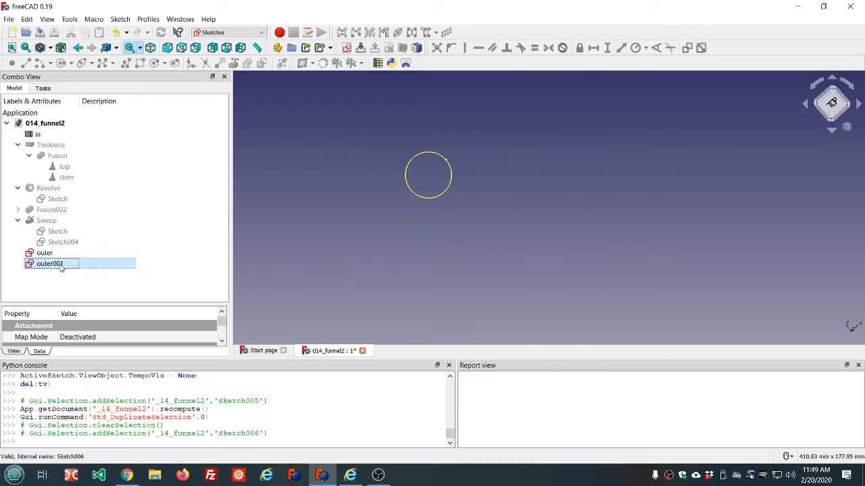
pyautogui.click(61, 266)
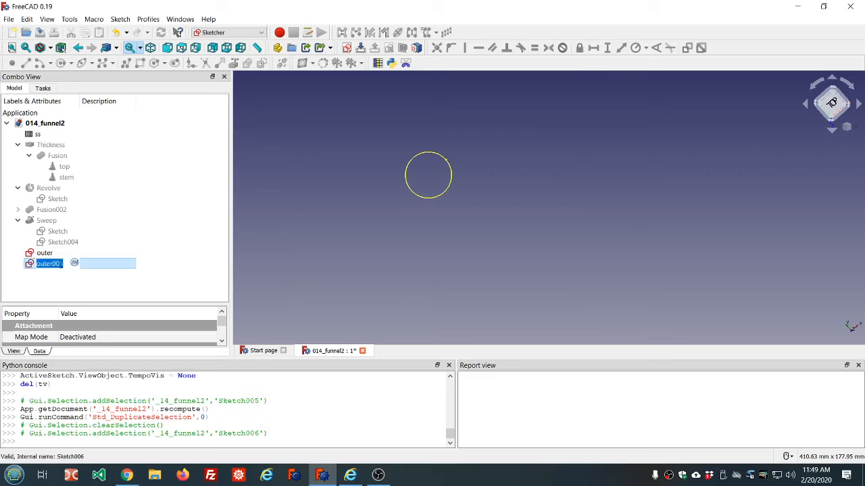
pyautogui.write('inner')
pyautogui.press('Return')
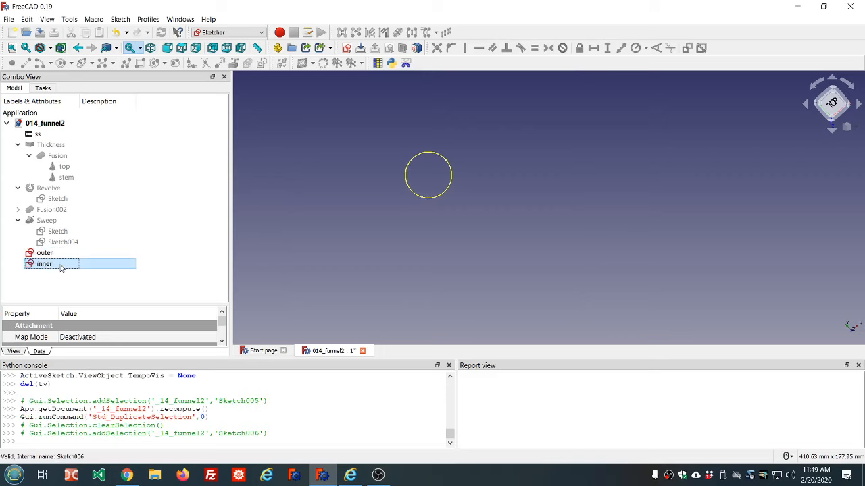
# Edit the inner sketch, swap both circles' construction mode so the inner circle becomes the profile, and close it
pyautogui.doubleClick(32, 263)
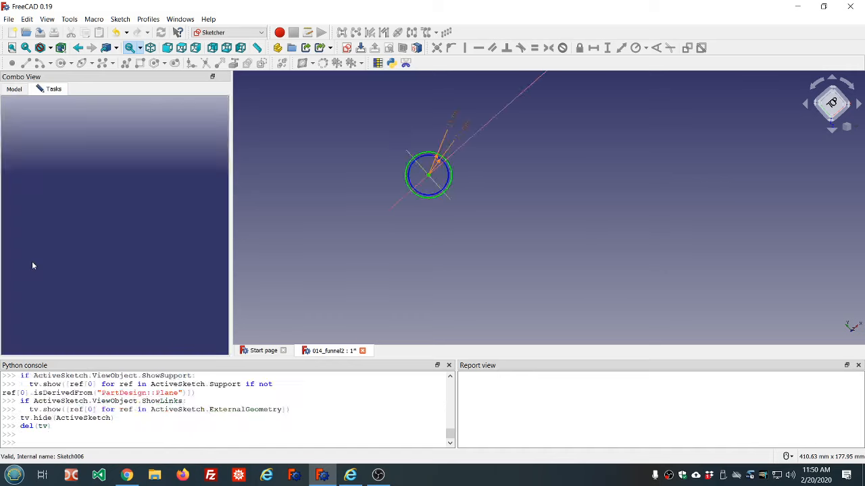
pyautogui.scroll(-5, 309, 244)
pyautogui.scroll(5, 337, 224)
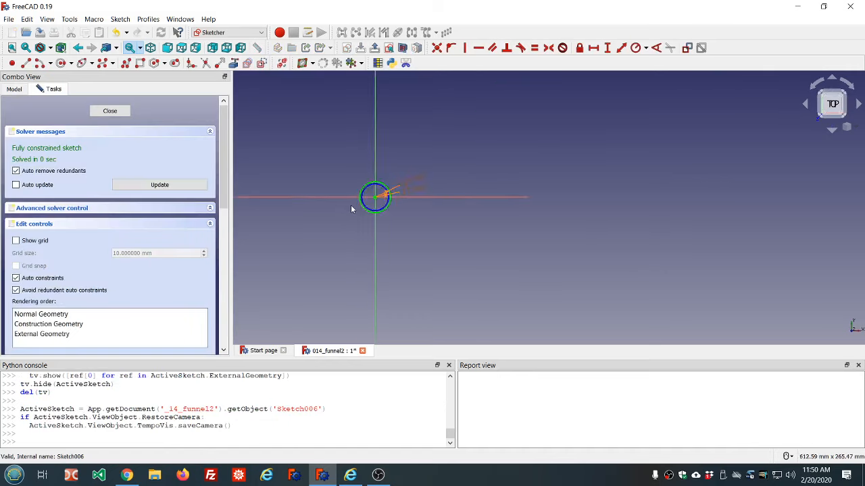
pyautogui.scroll(3, 357, 201)
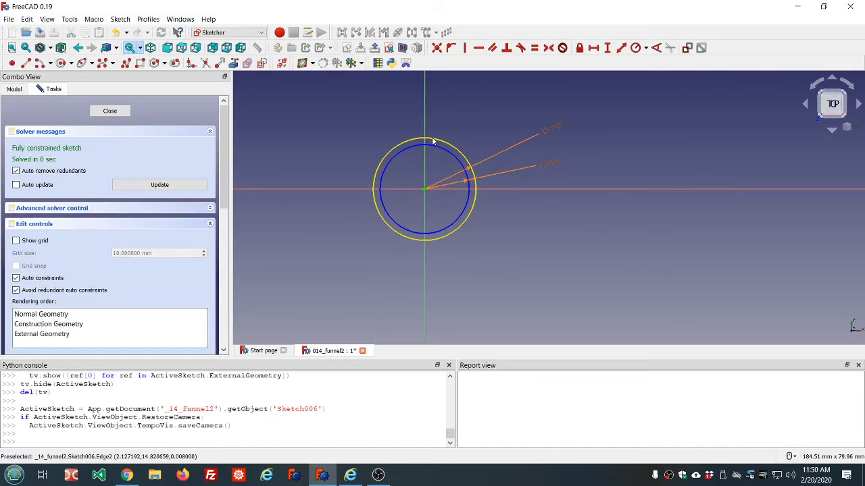
pyautogui.click(432, 141)
pyautogui.click(434, 145)
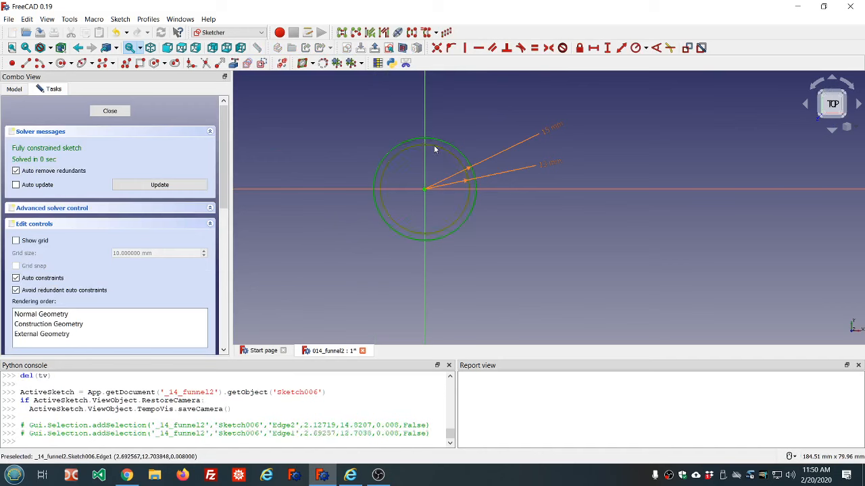
pyautogui.click(260, 63)
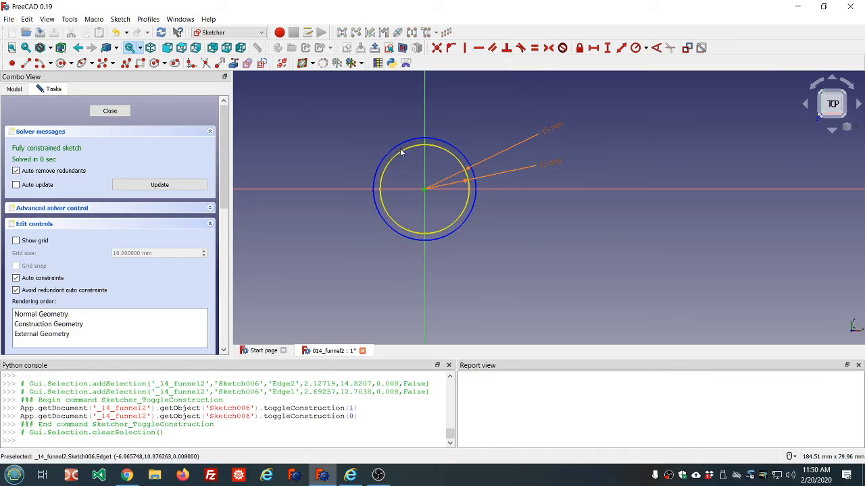
pyautogui.click(118, 114)
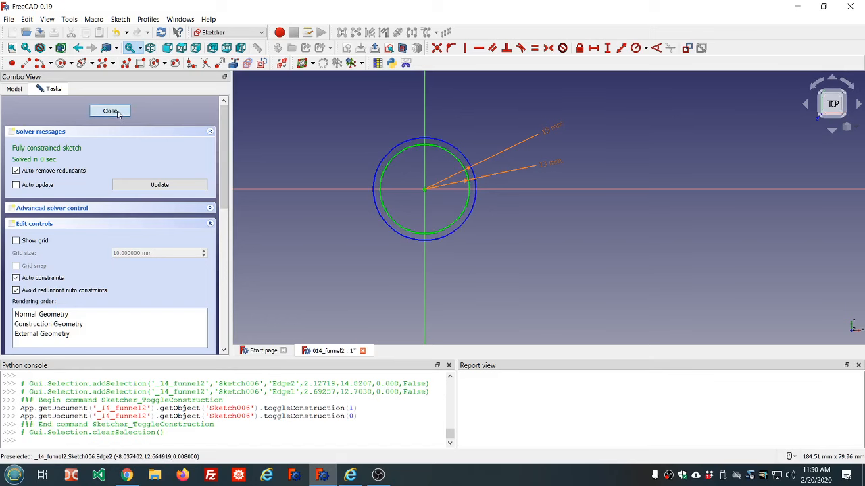
pyautogui.click(168, 182)
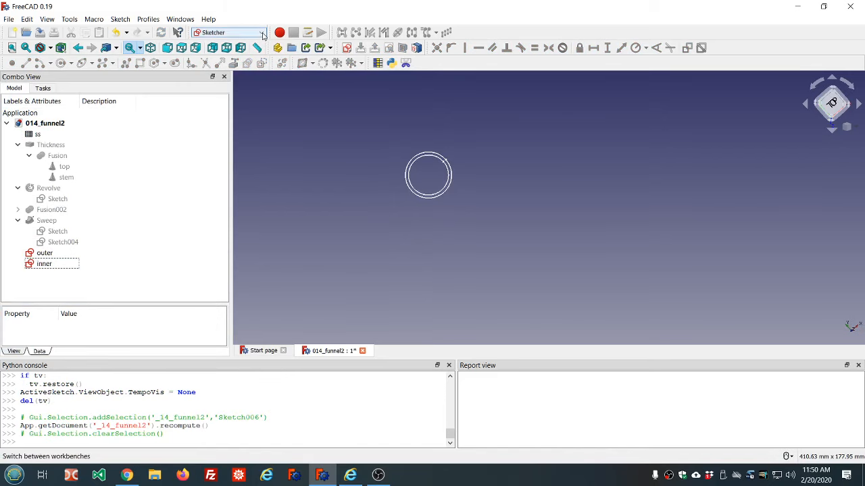
# Switch to the Part workbench and start extruding the outer sketch with a 10 mm Against length
pyautogui.click(263, 36)
pyautogui.click(227, 95)
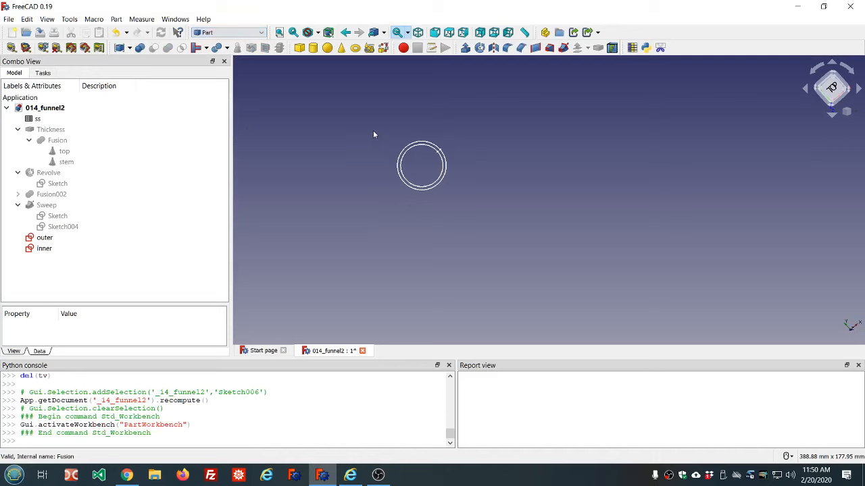
pyautogui.click(49, 239)
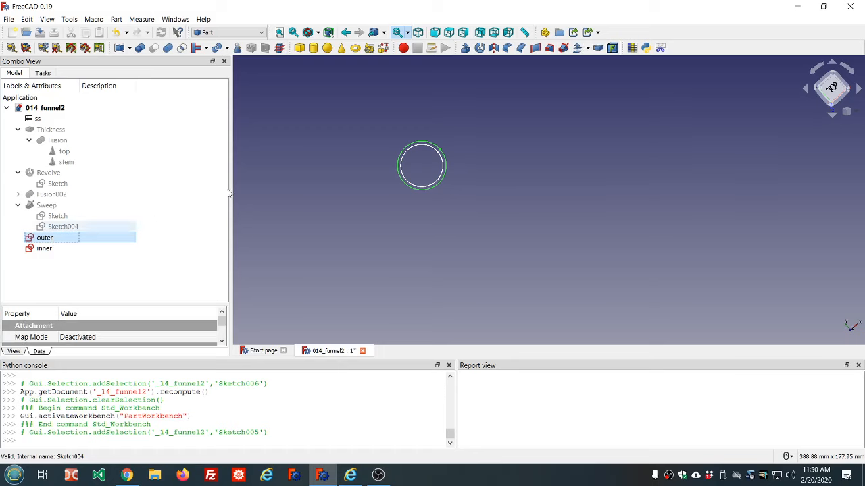
pyautogui.click(465, 48)
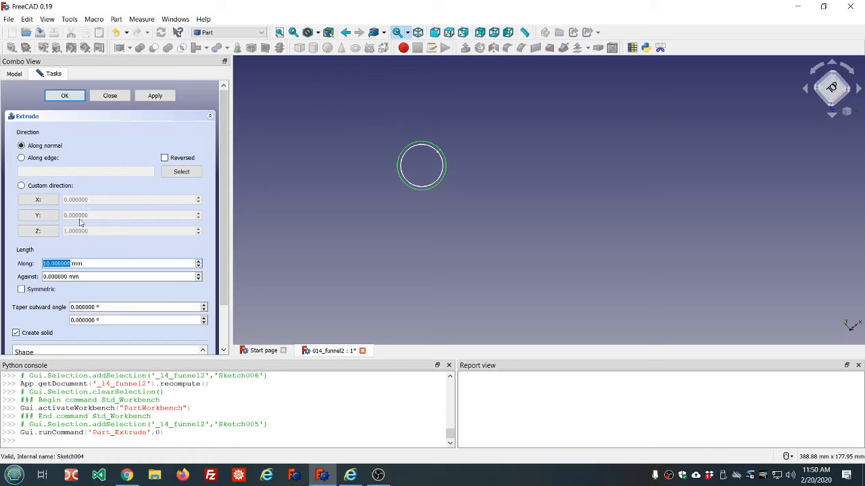
pyautogui.click(56, 276)
pyautogui.doubleClick(56, 276)
pyautogui.write('1')
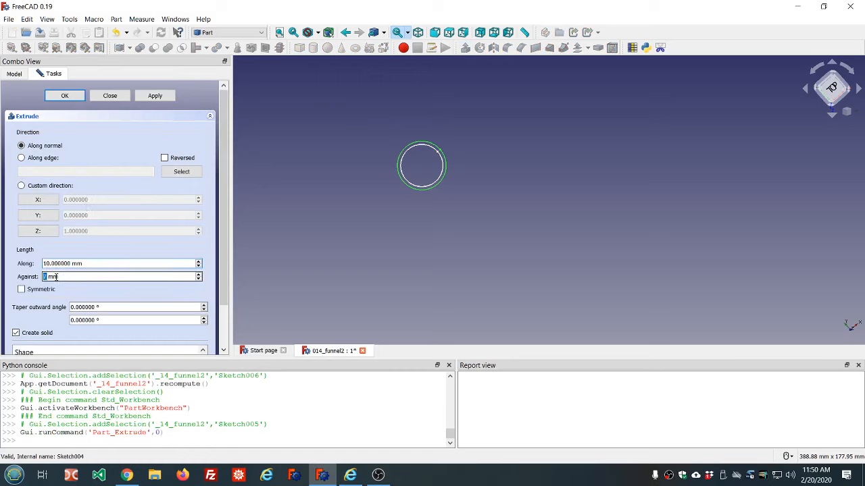
pyautogui.write('0')
# Set the extrusion's taper outward angles to 5° and -5° and confirm the extrusion
pyautogui.doubleClick(129, 308)
pyautogui.write('5')
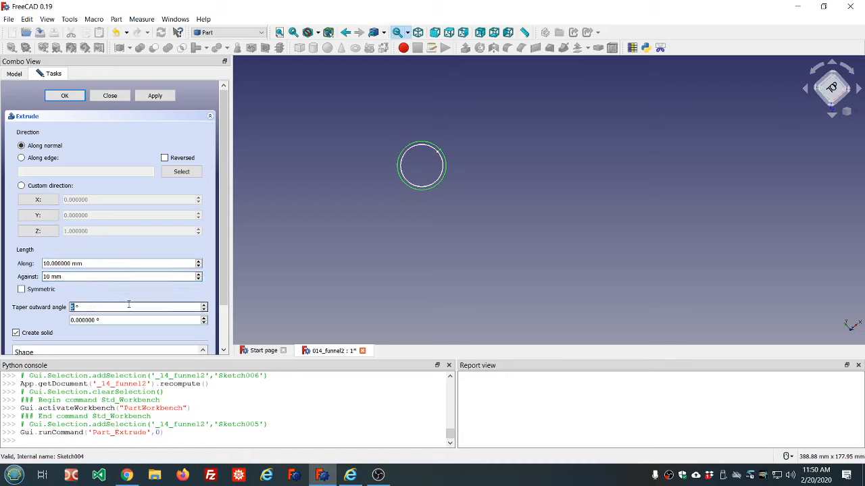
pyautogui.doubleClick(125, 319)
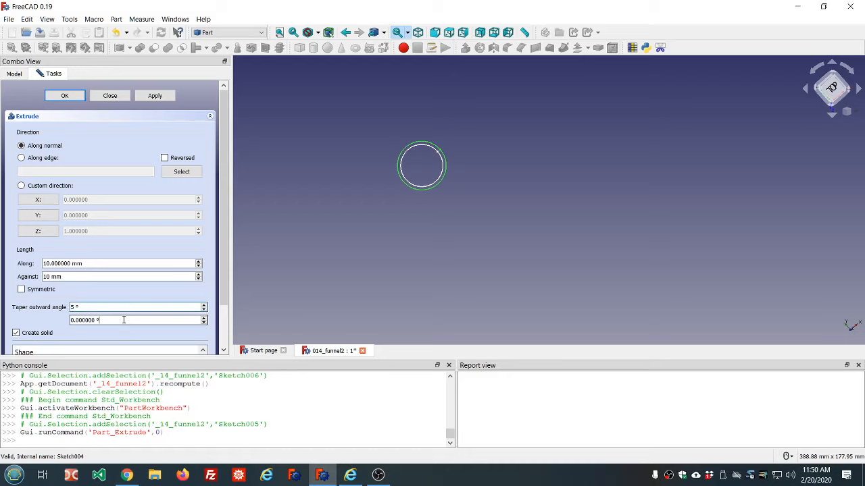
pyautogui.write('5')
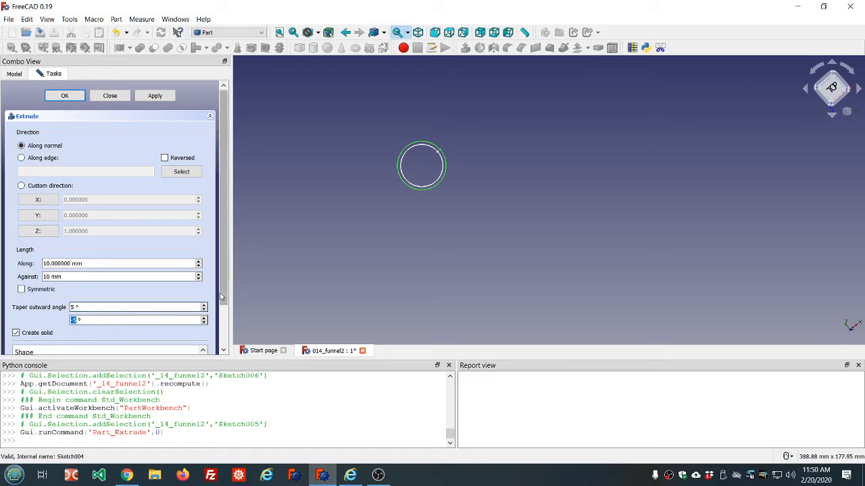
pyautogui.moveTo(225, 279); pyautogui.dragTo(220, 249)
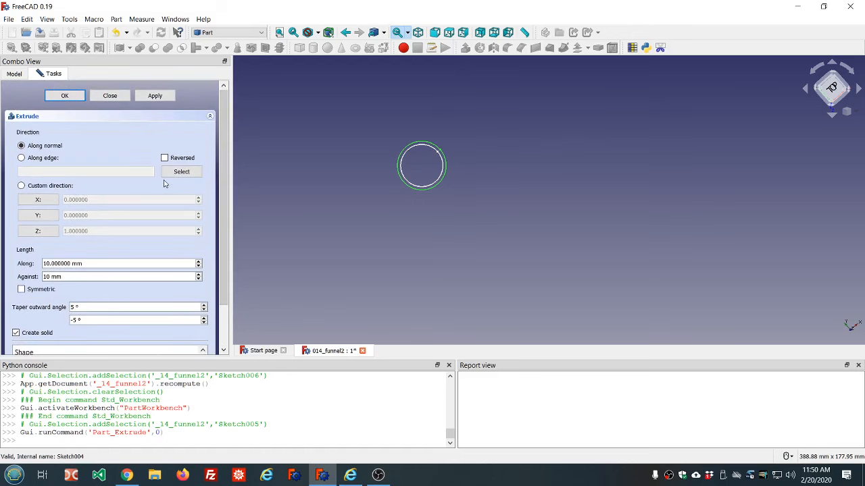
pyautogui.click(65, 95)
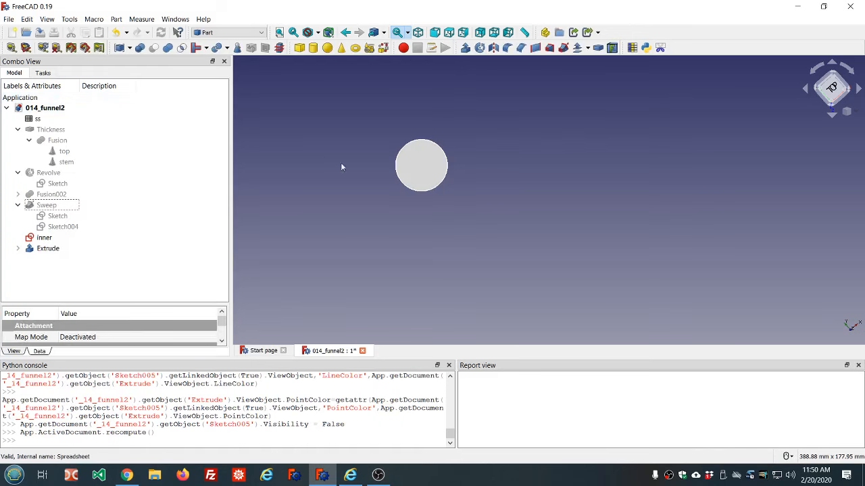
# Inspect the new extruded solid in isometric view and its entry in the model tree
pyautogui.press('0')
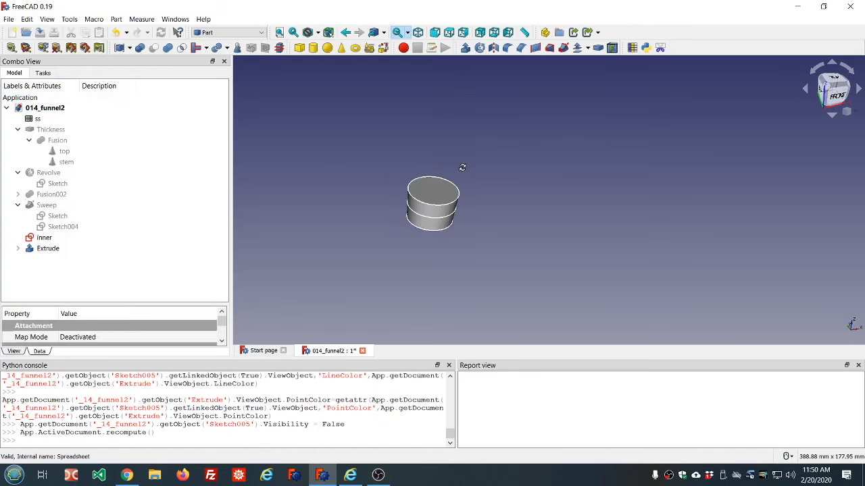
pyautogui.scroll(3, 457, 225)
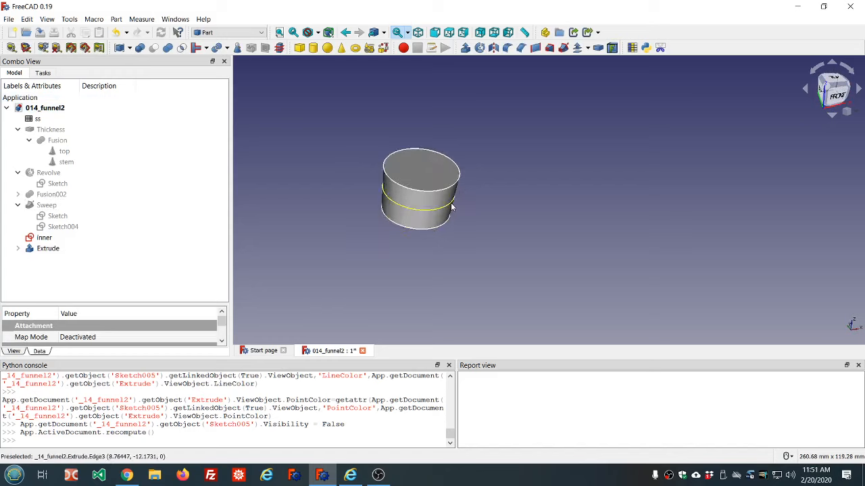
pyautogui.click(43, 238)
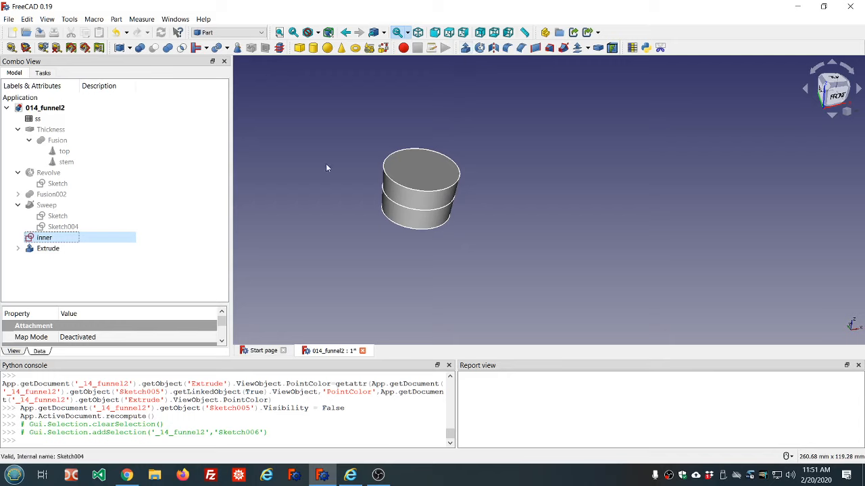
pyautogui.click(57, 253)
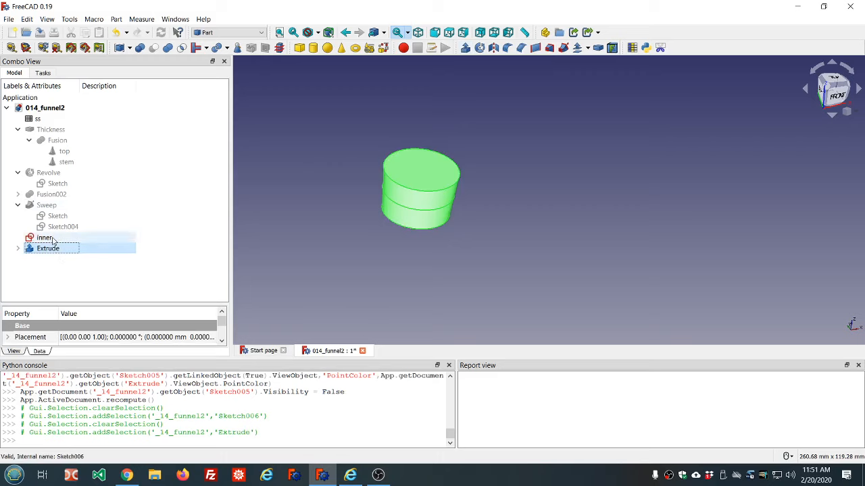
pyautogui.click(16, 249)
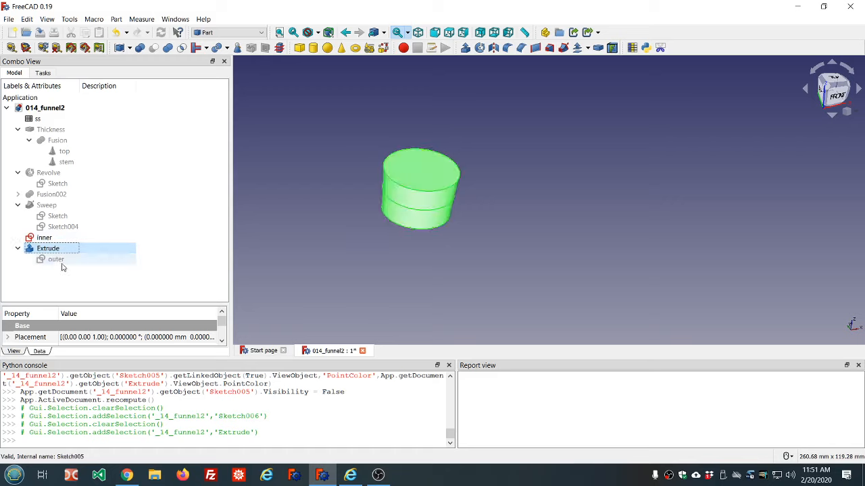
pyautogui.click(17, 249)
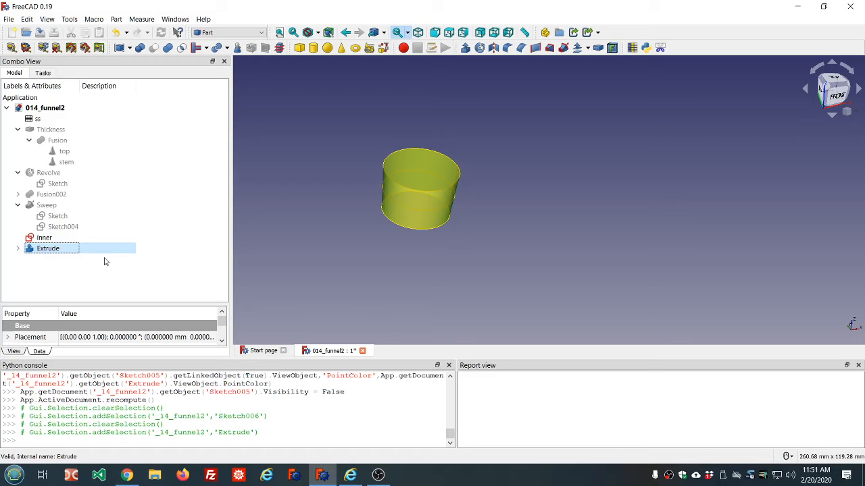
pyautogui.scroll(-1, 315, 243)
pyautogui.scroll(3, 322, 245)
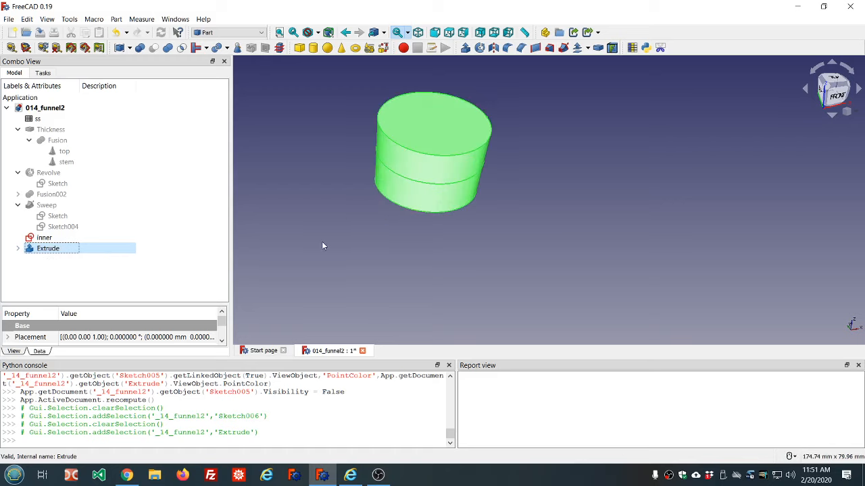
pyautogui.moveTo(530, 157); pyautogui.dragTo(519, 141, button='middle')
pyautogui.scroll(2, 524, 225)
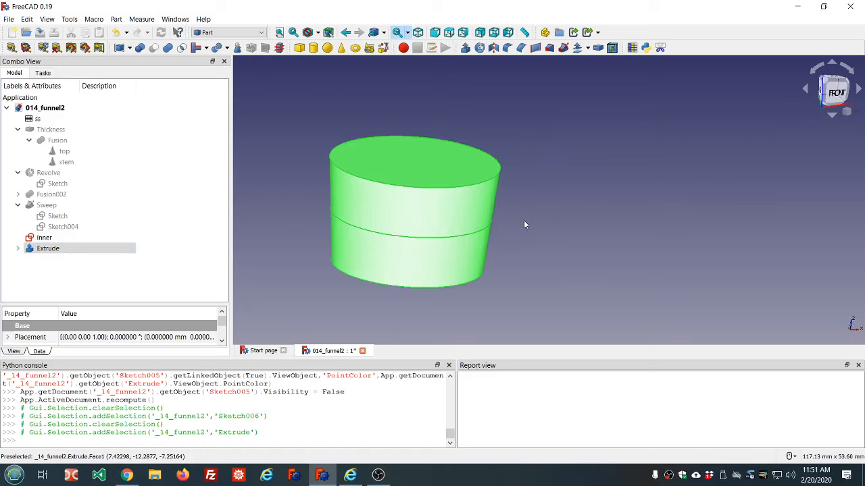
pyautogui.click(18, 248)
pyautogui.click(50, 250)
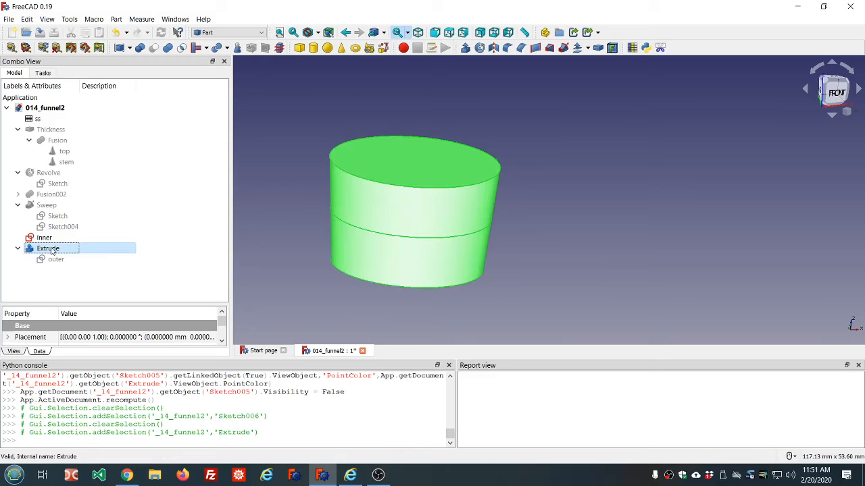
pyautogui.moveTo(156, 305); pyautogui.dragTo(159, 194)
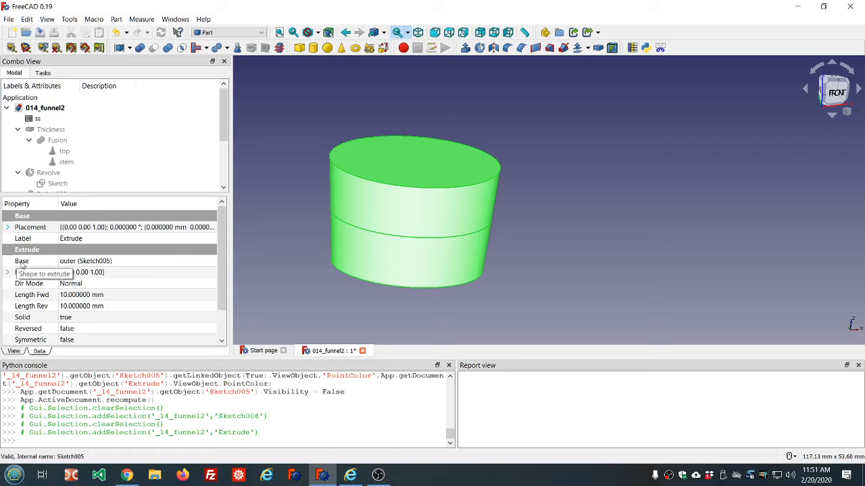
pyautogui.click(119, 264)
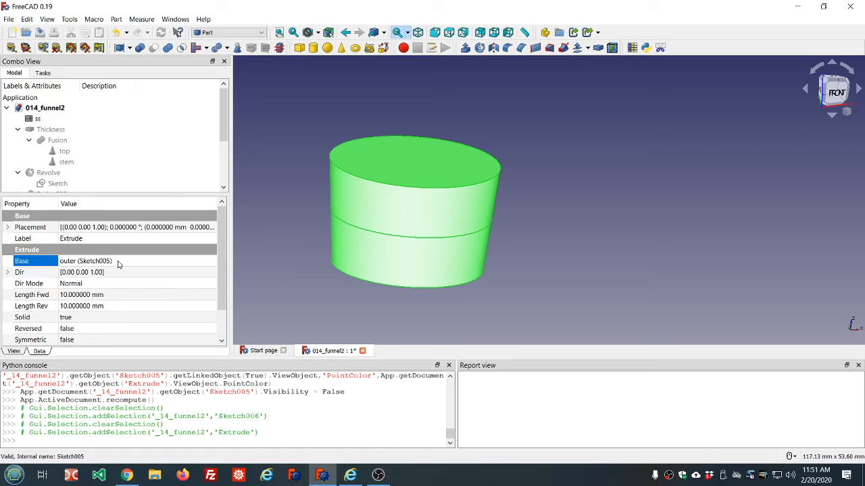
pyautogui.click(210, 262)
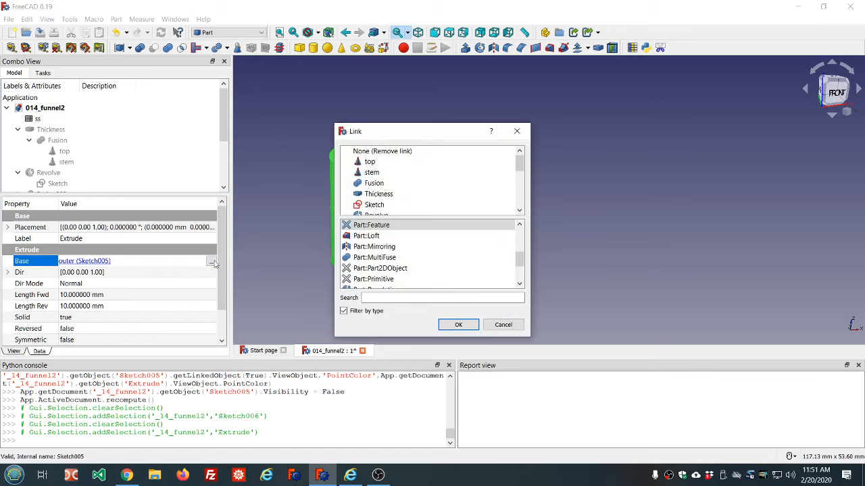
pyautogui.click(507, 329)
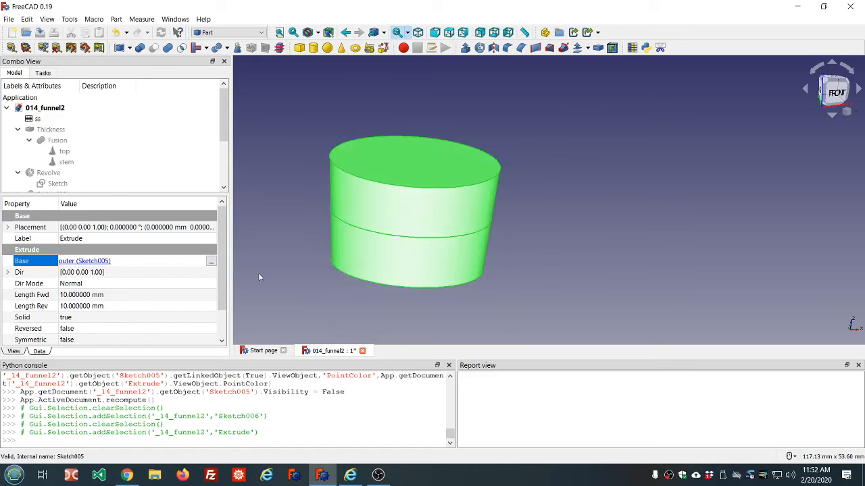
# Bind the extrusion's Length Fwd to the ss_top_height value of the ss spreadsheet
pyautogui.scroll(-2, 169, 302)
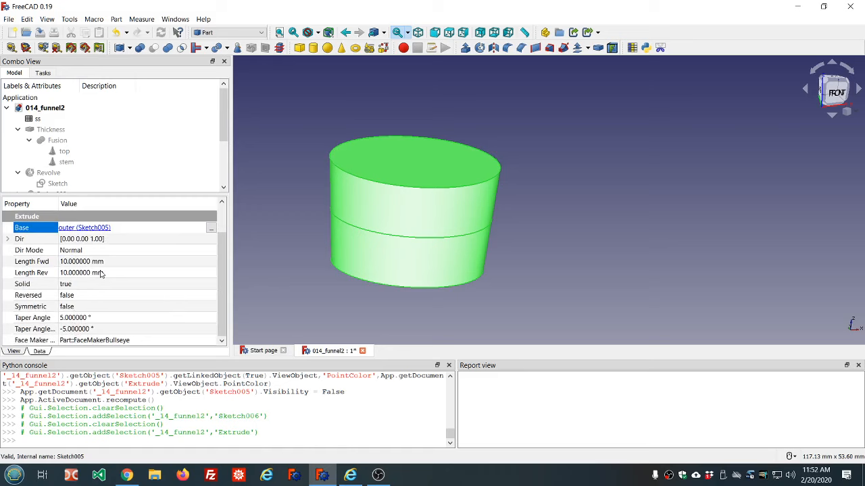
pyautogui.click(129, 262)
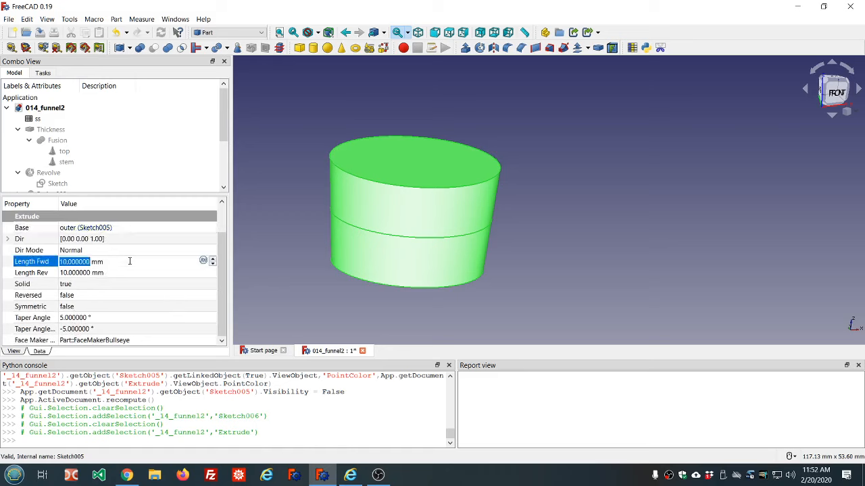
pyautogui.click(204, 260)
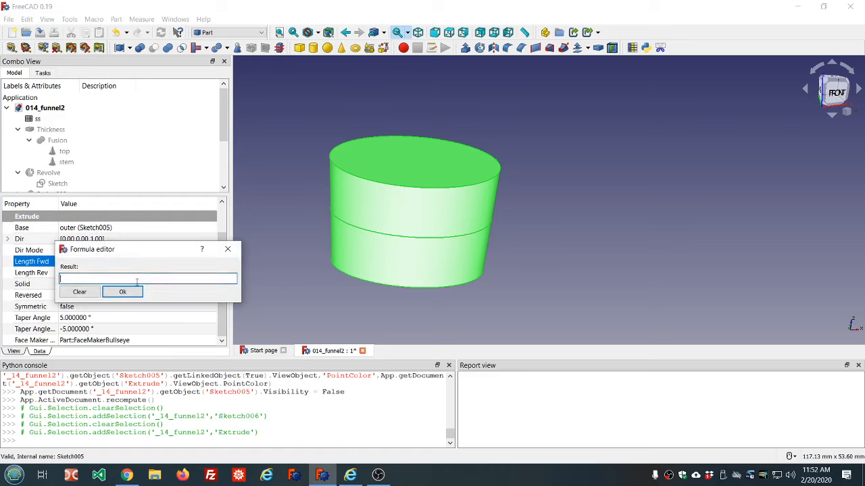
pyautogui.write('ss')
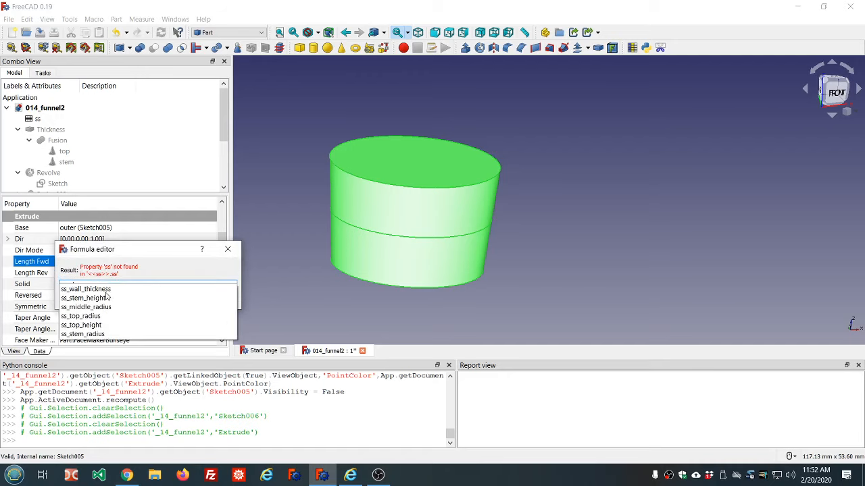
pyautogui.click(99, 326)
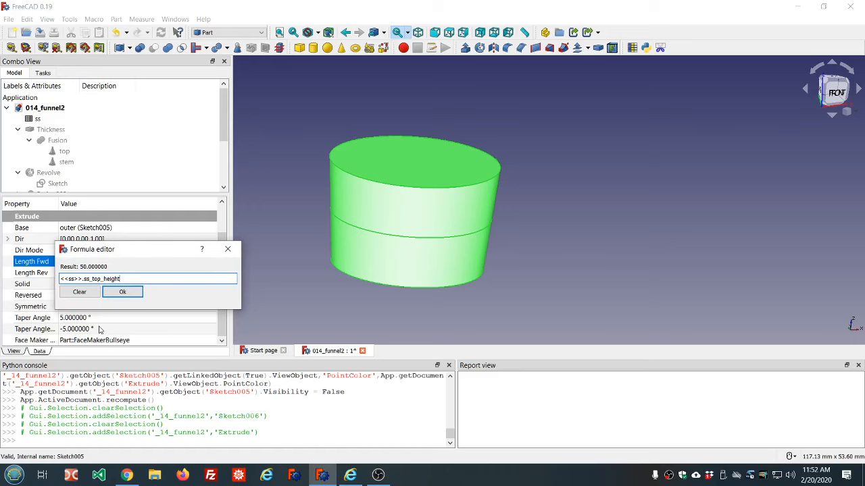
pyautogui.click(124, 292)
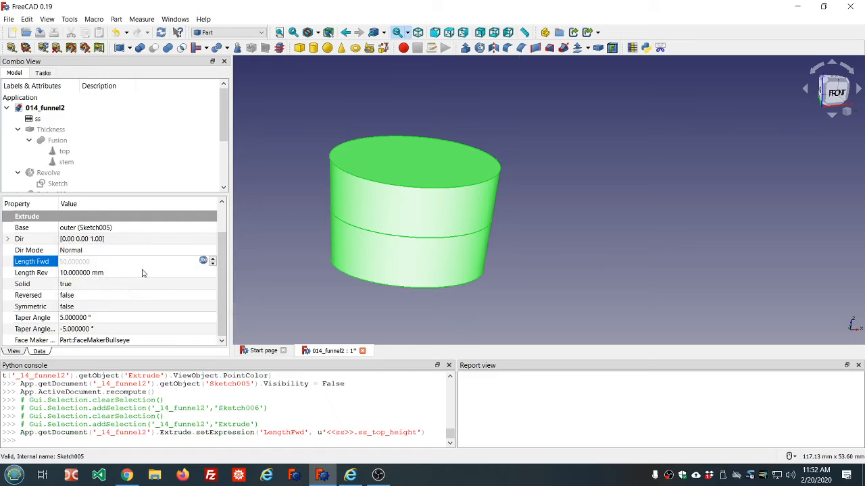
# Bind the extrusion's Length Rev to the ss_stem_height value of the ss spreadsheet
pyautogui.click(193, 272)
pyautogui.click(203, 272)
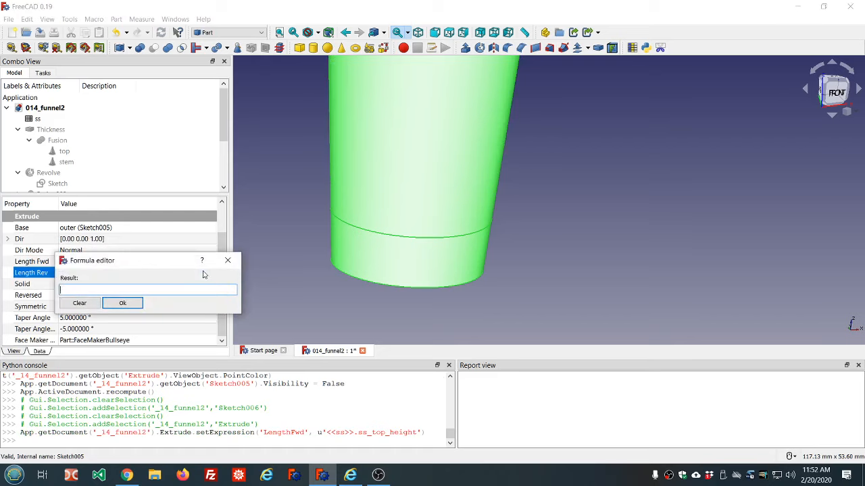
pyautogui.write('<<ss>>.ss')
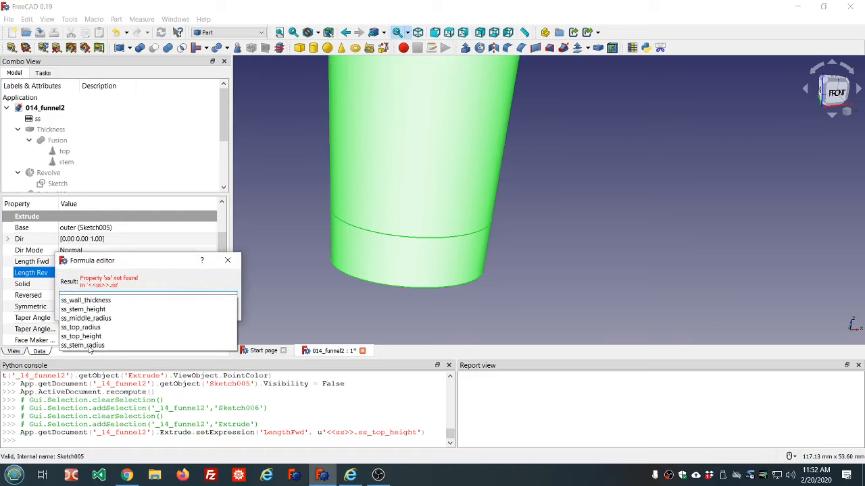
pyautogui.click(90, 309)
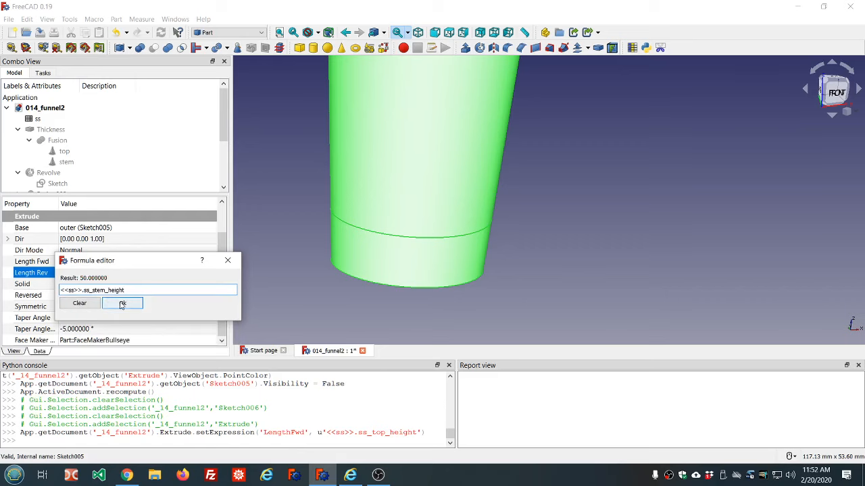
pyautogui.click(122, 304)
pyautogui.click(283, 260)
# Inspect the tapered extruded solid from several angles along with its extrusion properties
pyautogui.scroll(-5, 355, 271)
pyautogui.moveTo(427, 248); pyautogui.dragTo(421, 232, button='middle')
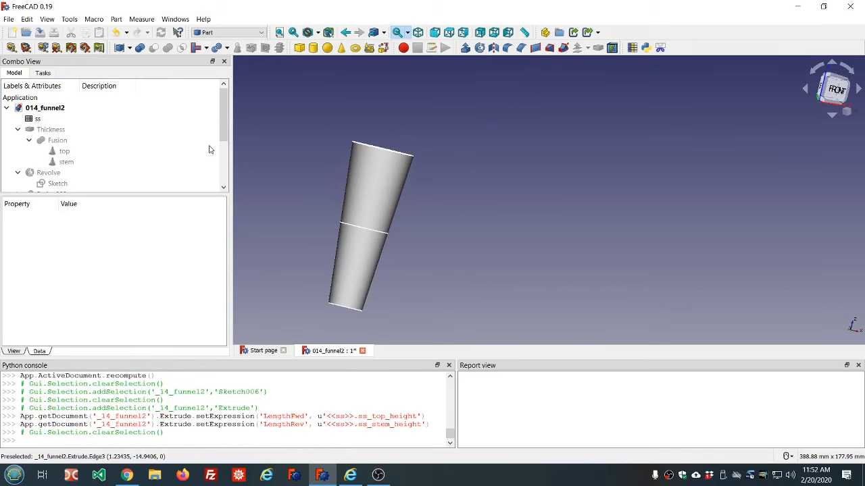
pyautogui.scroll(-2, 209, 150)
pyautogui.scroll(-1, 210, 149)
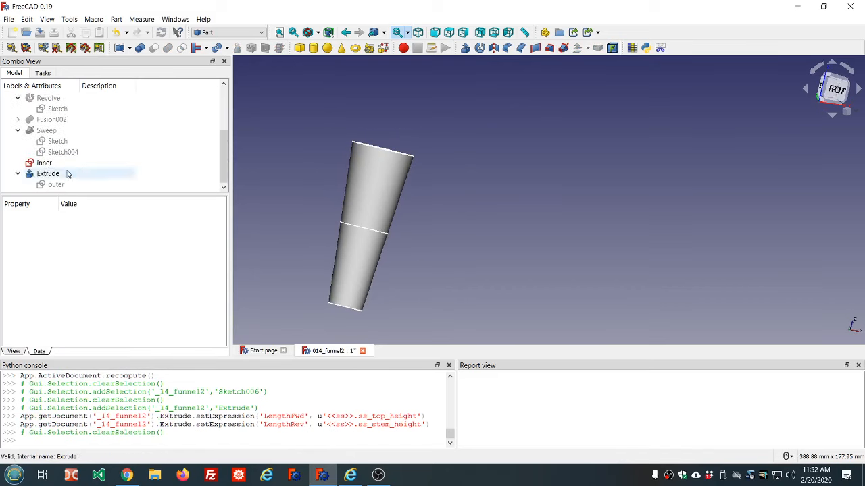
pyautogui.click(68, 174)
pyautogui.moveTo(421, 219); pyautogui.dragTo(437, 250, button='middle')
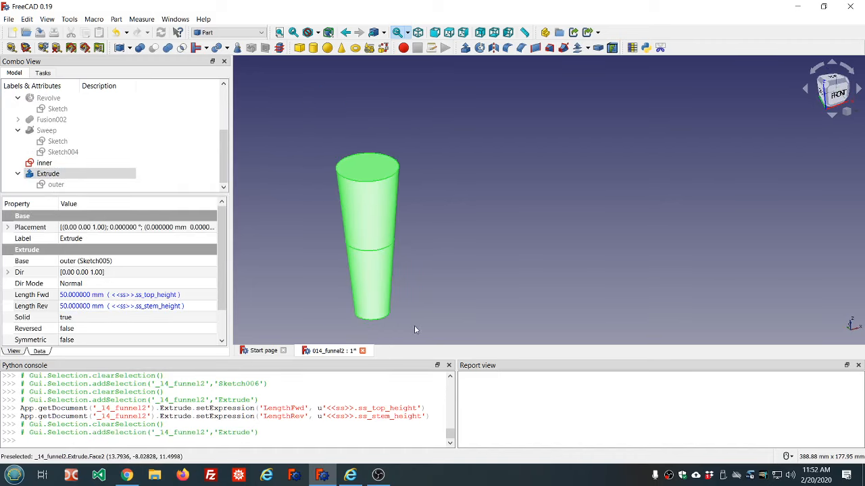
pyautogui.scroll(2, 414, 329)
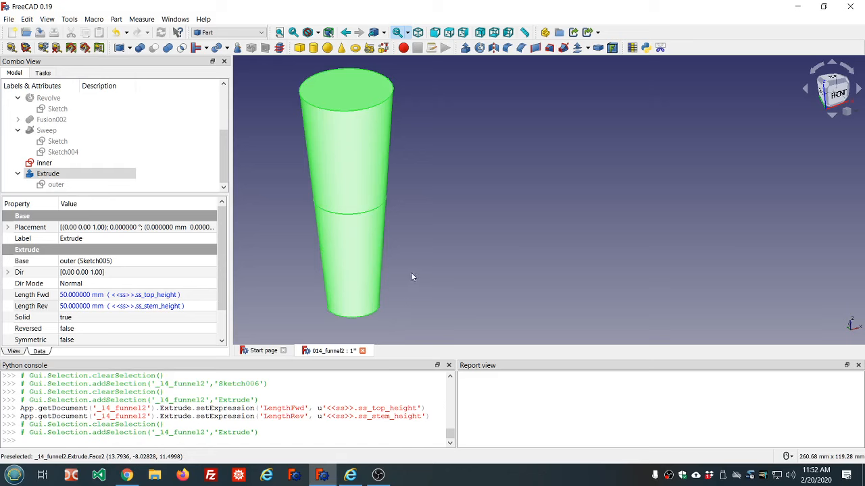
pyautogui.moveTo(420, 229); pyautogui.dragTo(390, 198, button='middle')
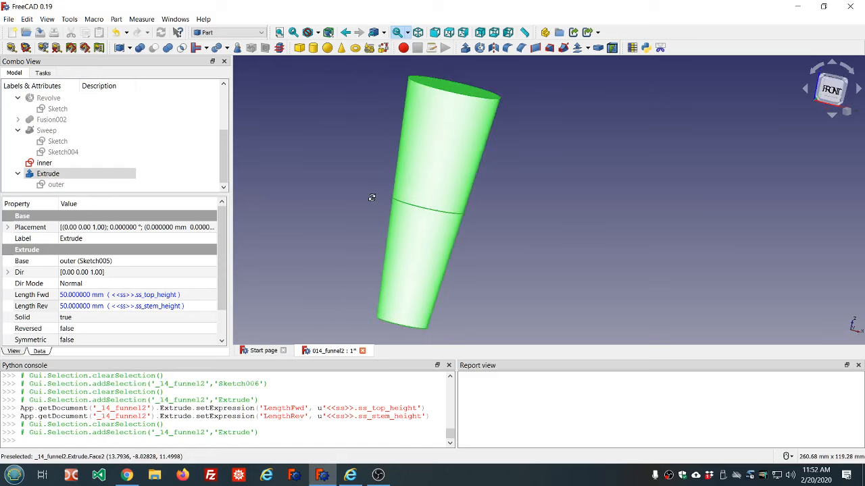
pyautogui.moveTo(516, 135)
pyautogui.mouseDown(button='middle')
pyautogui.moveTo(490, 133)
pyautogui.moveTo(504, 133)
pyautogui.mouseUp(button='middle')
pyautogui.scroll(-2, 504, 149)
pyautogui.moveTo(540, 175); pyautogui.dragTo(530, 175, button='middle')
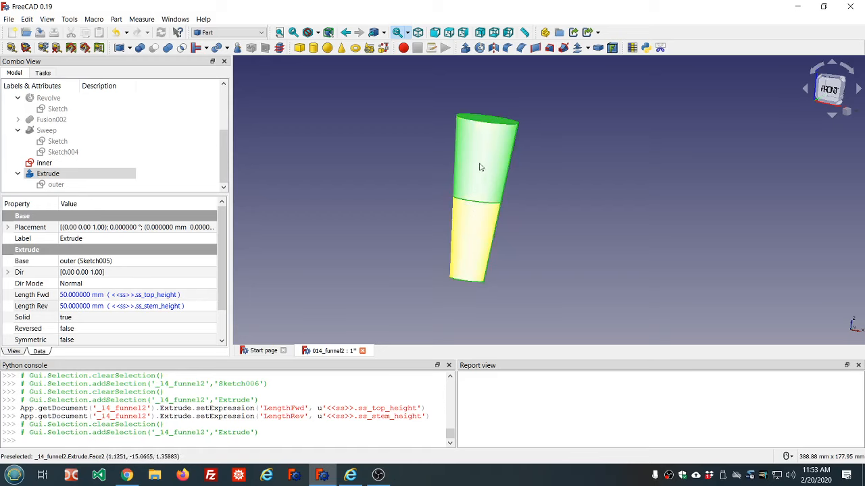
pyautogui.moveTo(494, 138); pyautogui.dragTo(527, 137, button='middle')
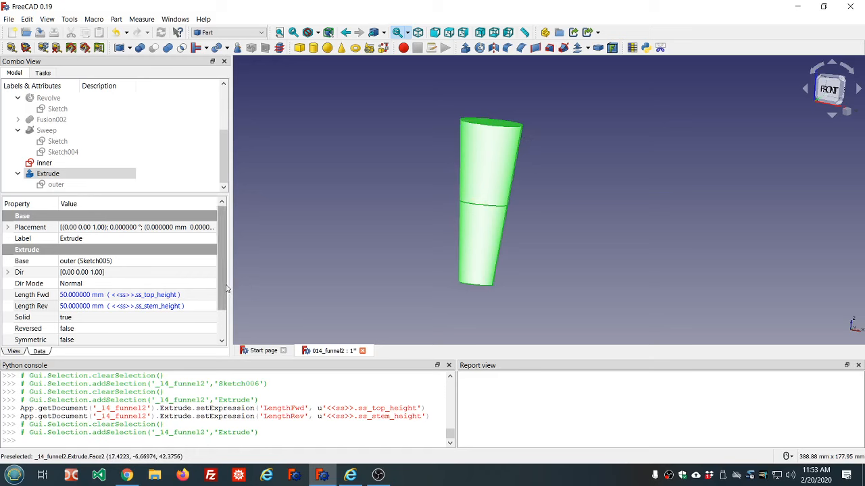
pyautogui.moveTo(222, 281); pyautogui.dragTo(223, 314)
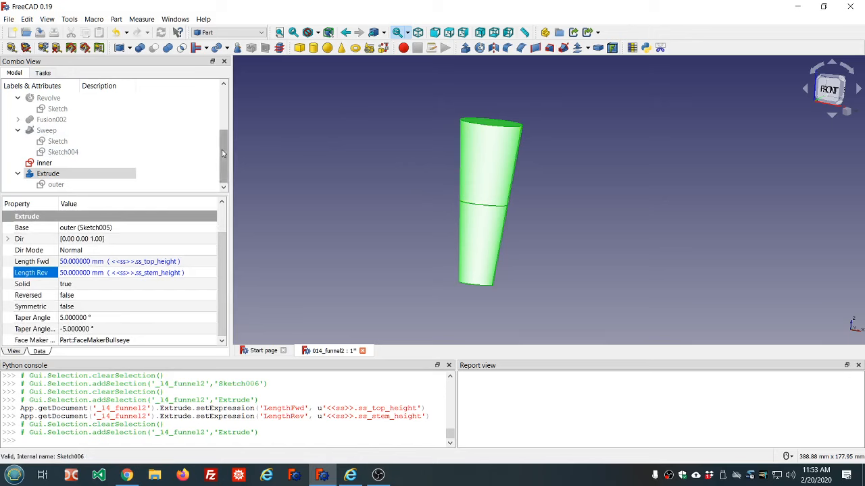
# Show the Revolve's original profile sketch and open it for editing
pyautogui.click(57, 108)
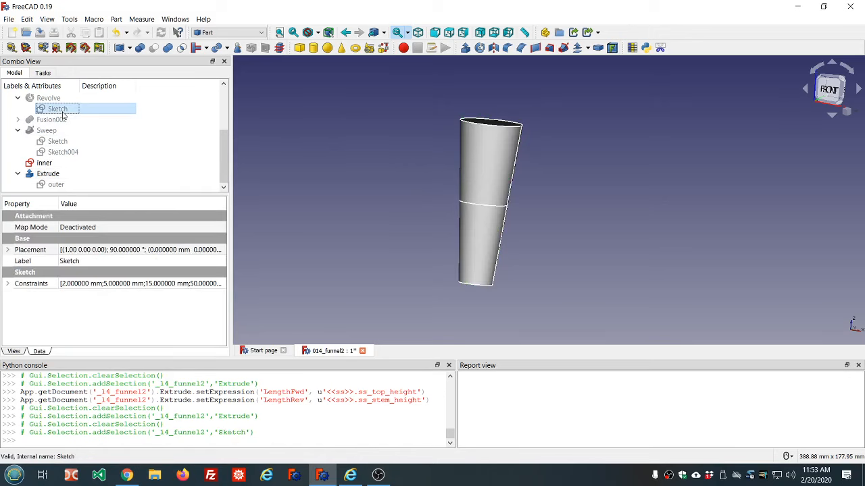
pyautogui.press('space')
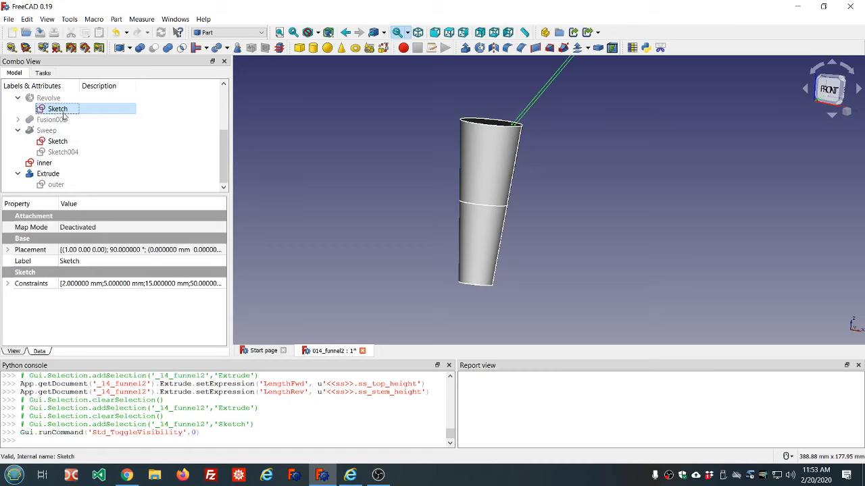
pyautogui.scroll(-2, 466, 141)
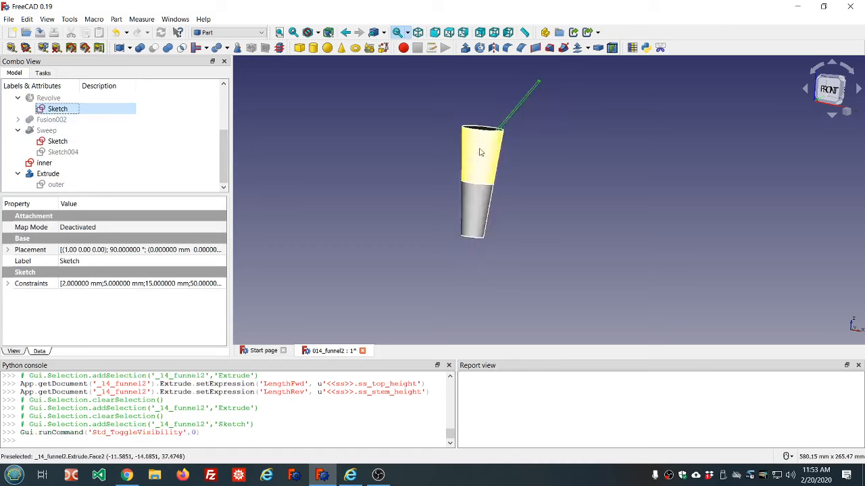
pyautogui.moveTo(540, 128); pyautogui.dragTo(523, 131, button='middle')
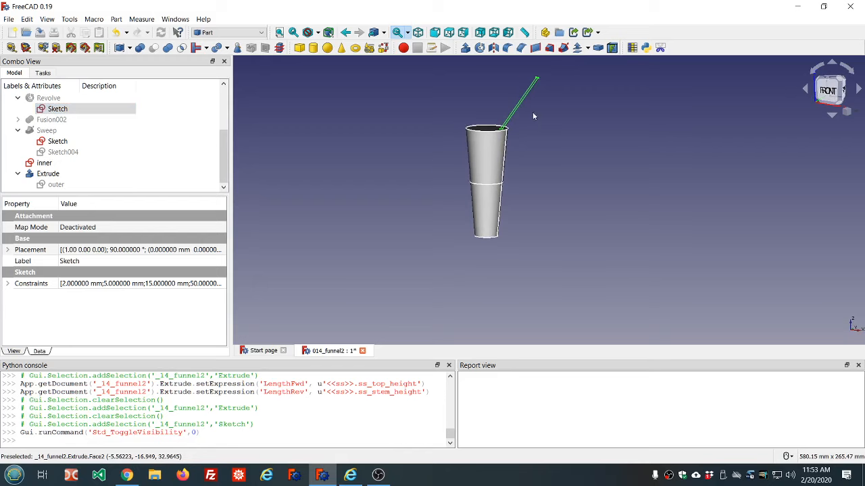
pyautogui.scroll(2, 533, 117)
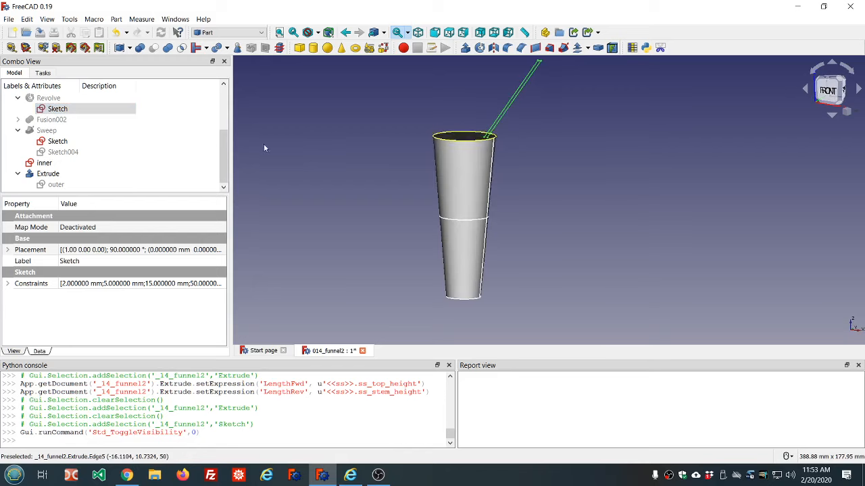
pyautogui.doubleClick(57, 110)
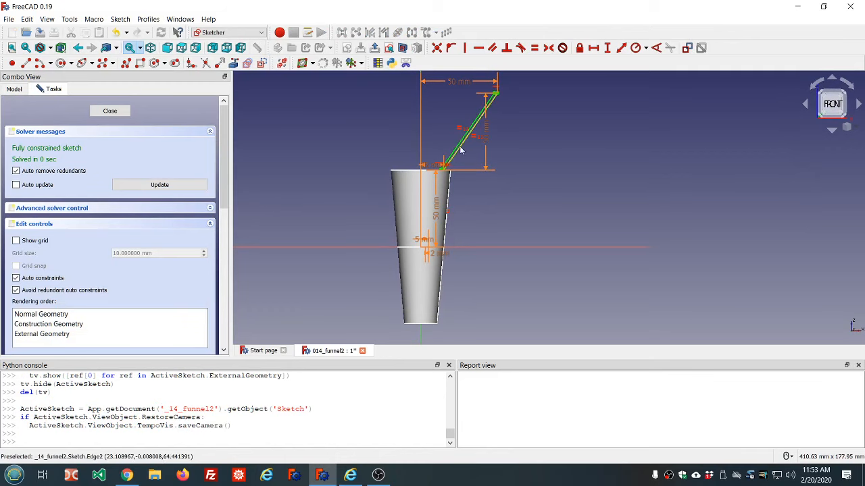
# Hide the extruded solid from the model tree while staying in the sketch edit
pyautogui.click(14, 90)
pyautogui.click(58, 191)
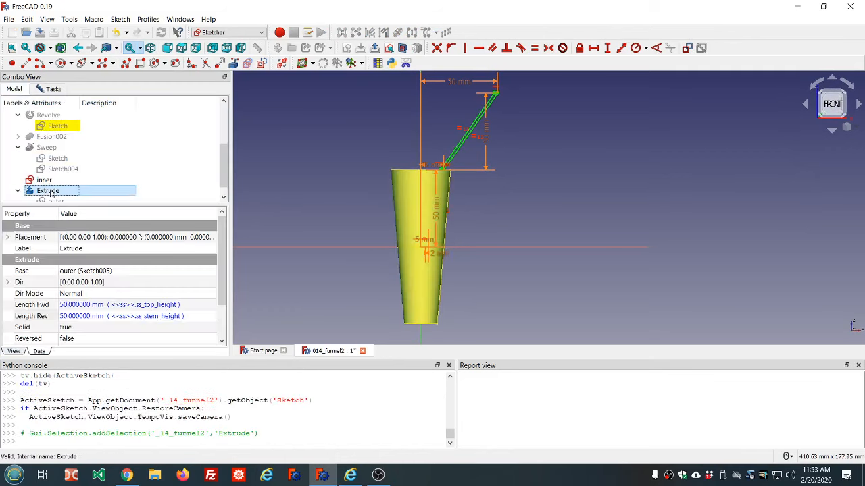
pyautogui.press('space')
pyautogui.scroll(-1, 97, 177)
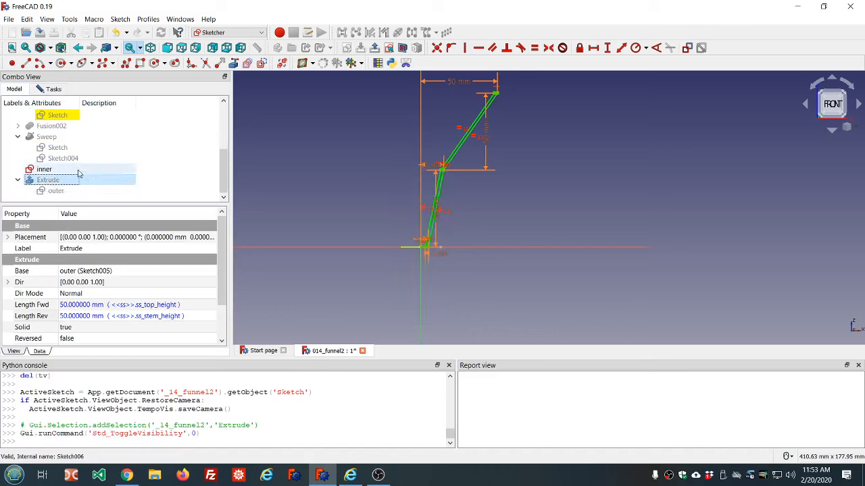
pyautogui.click(57, 92)
pyautogui.click(19, 92)
pyautogui.click(49, 91)
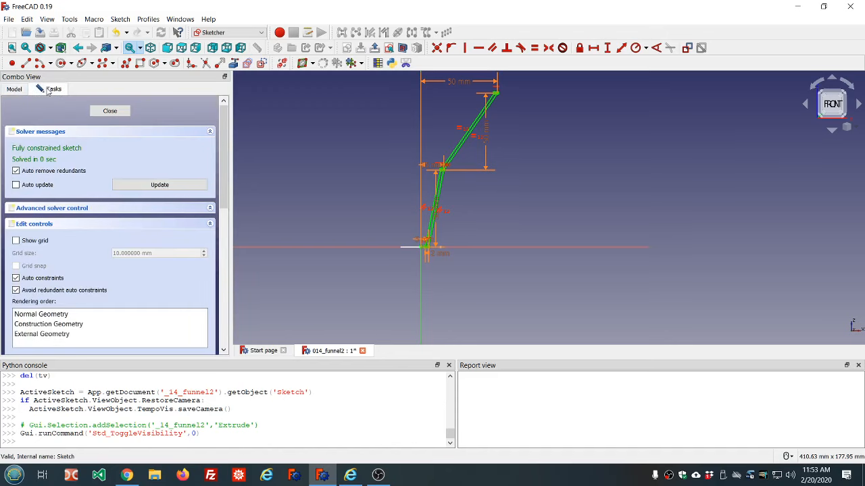
pyautogui.click(15, 90)
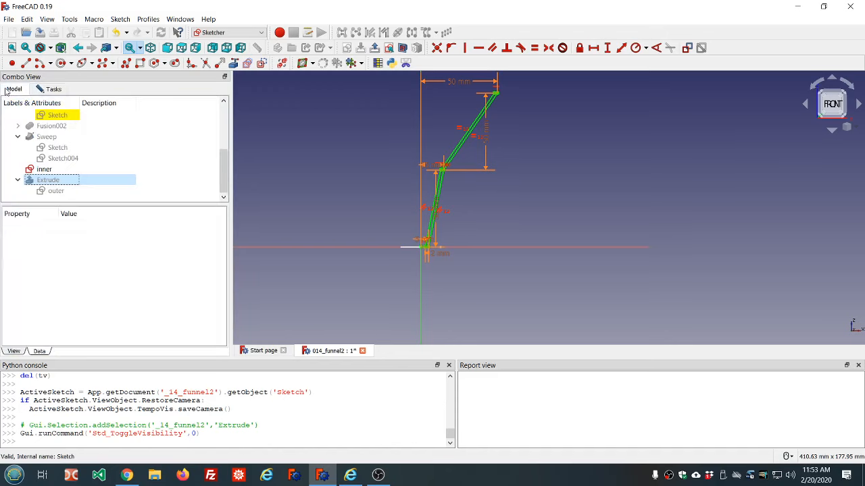
pyautogui.click(47, 89)
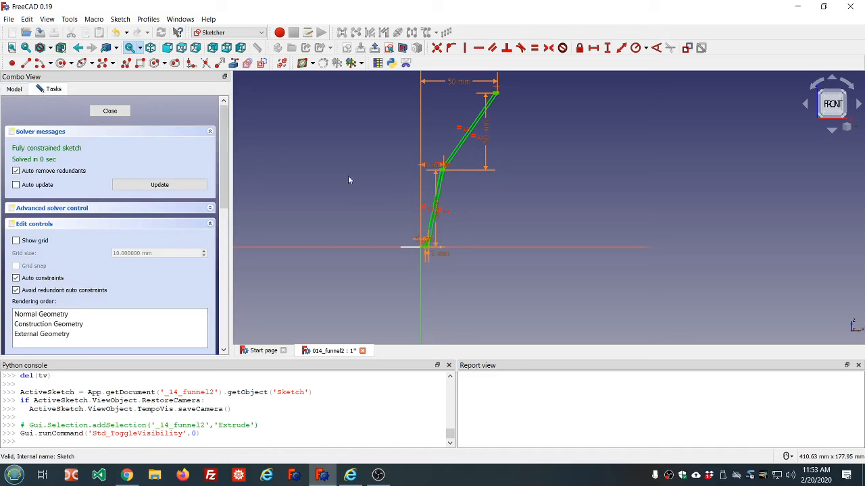
# Draw a vertical construction line about 48 mm long beside the profile's upper wall
pyautogui.scroll(-2, 432, 227)
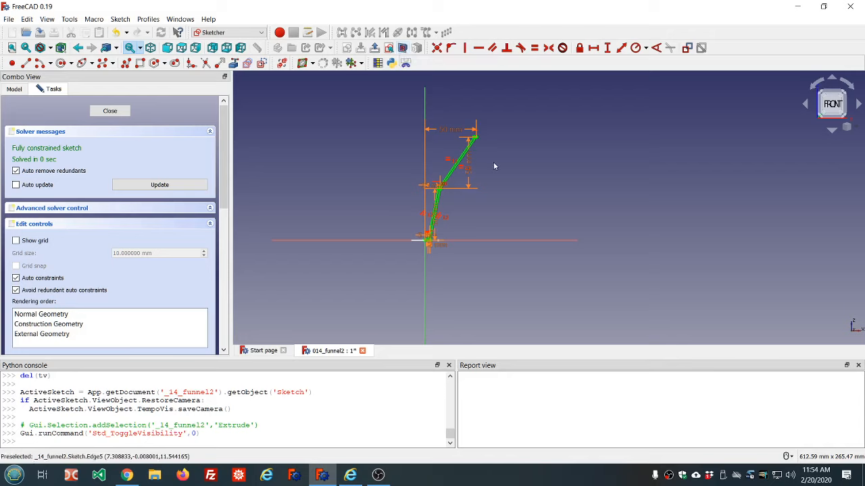
pyautogui.scroll(2, 491, 160)
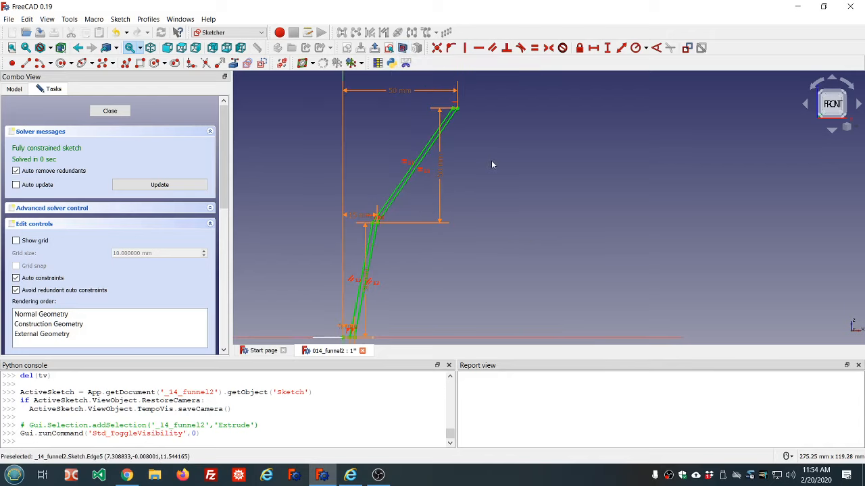
pyautogui.scroll(4, 434, 265)
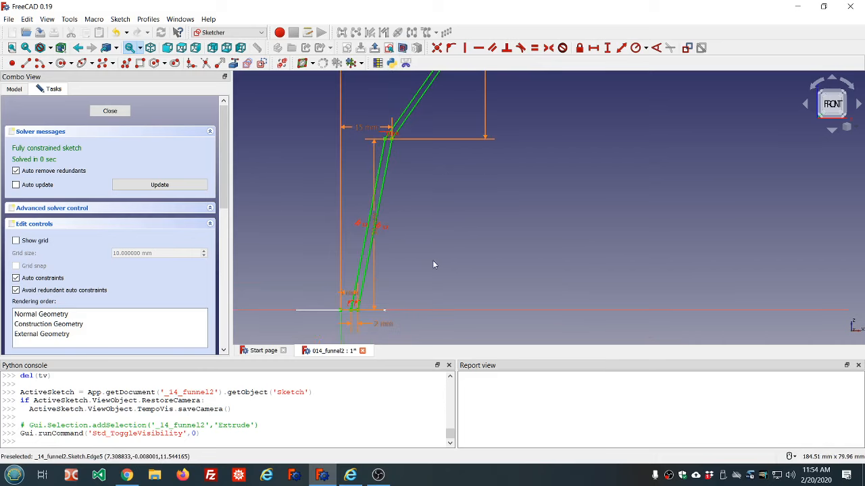
pyautogui.scroll(-2, 433, 265)
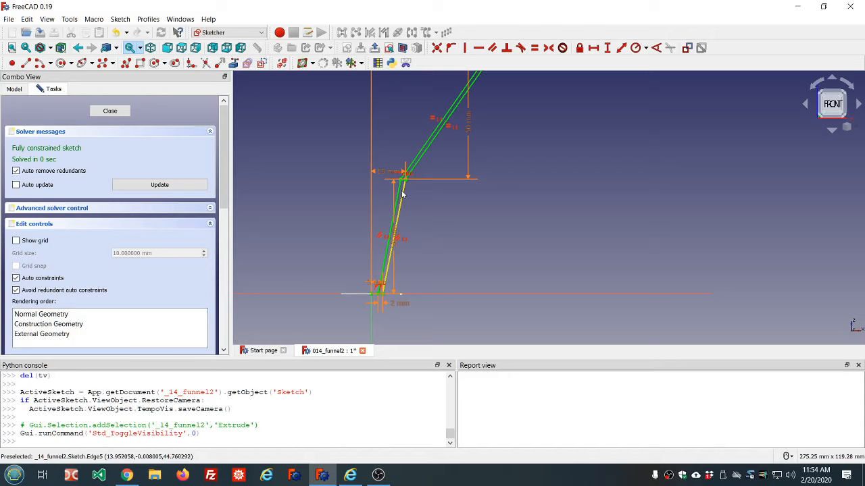
pyautogui.scroll(-3, 426, 200)
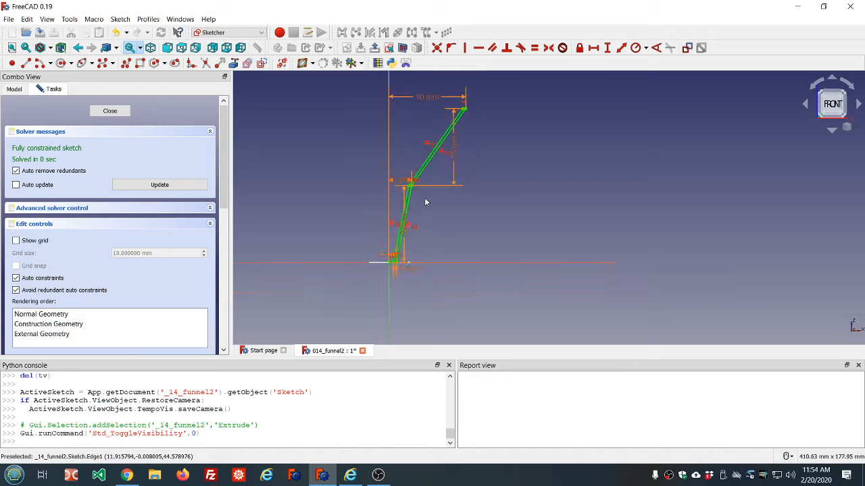
pyautogui.scroll(2, 451, 179)
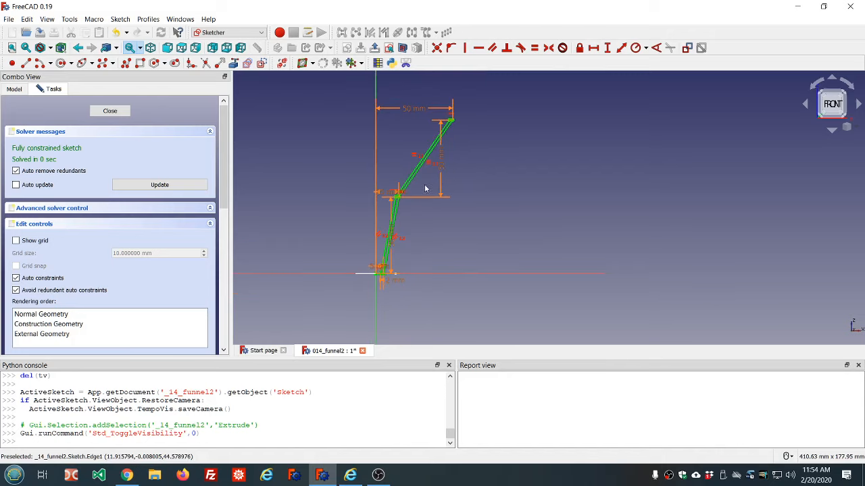
pyautogui.scroll(2, 423, 189)
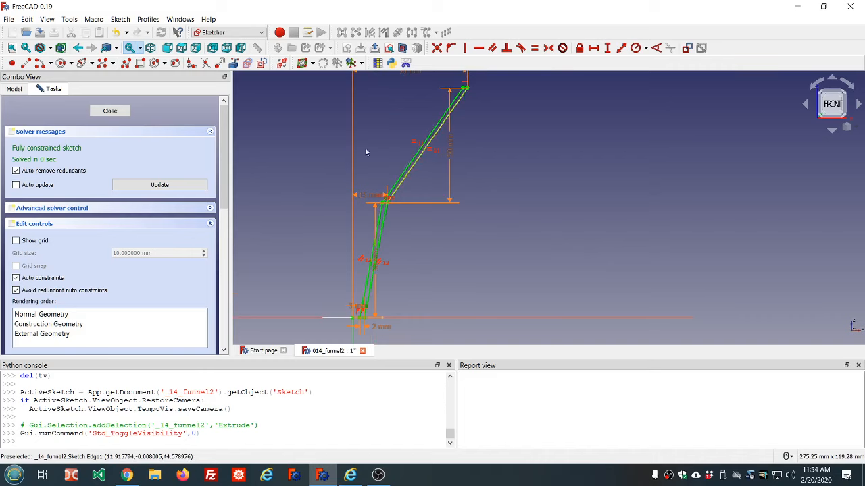
pyautogui.click(263, 63)
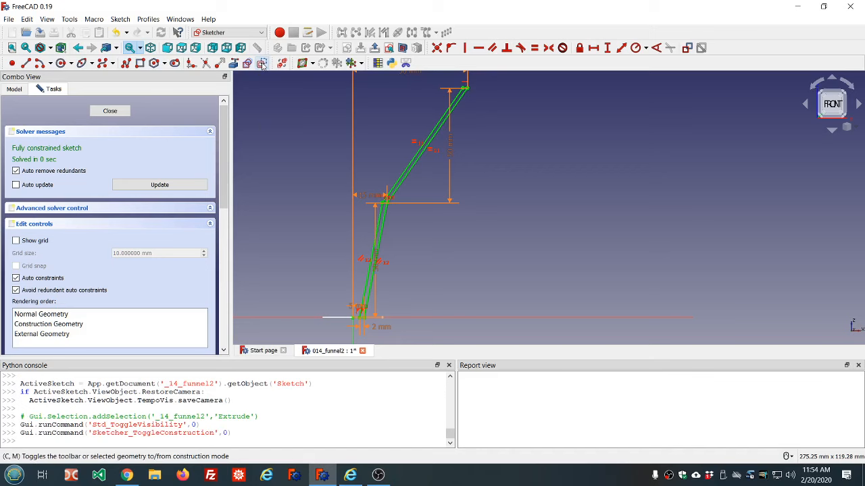
pyautogui.click(26, 63)
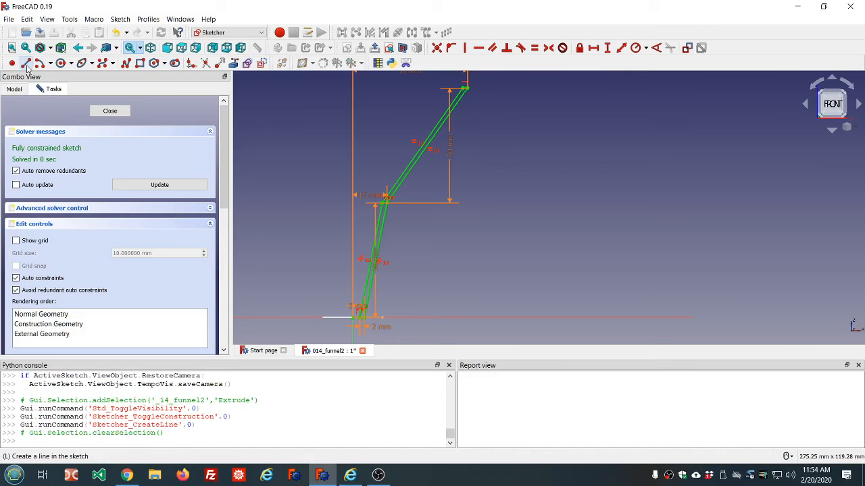
pyautogui.click(390, 131)
pyautogui.click(389, 240)
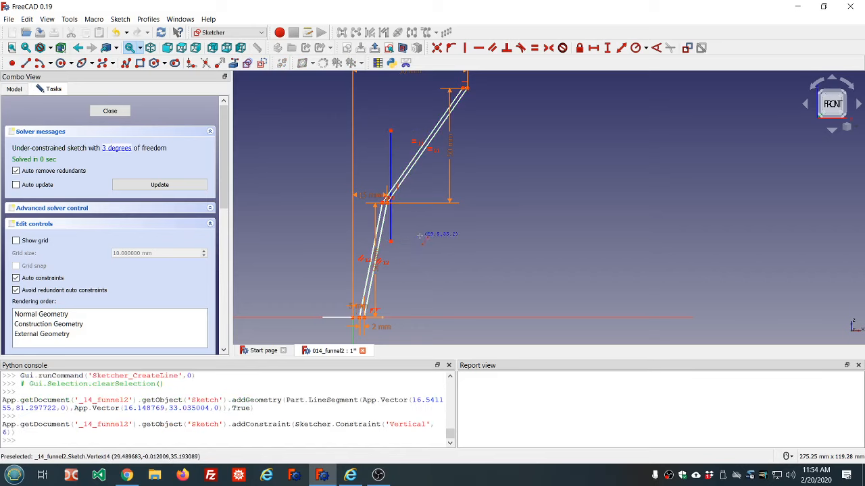
# Constrain the profile's knee point onto the construction line and move its lower end down to about 25 mm height
pyautogui.scroll(4, 403, 216)
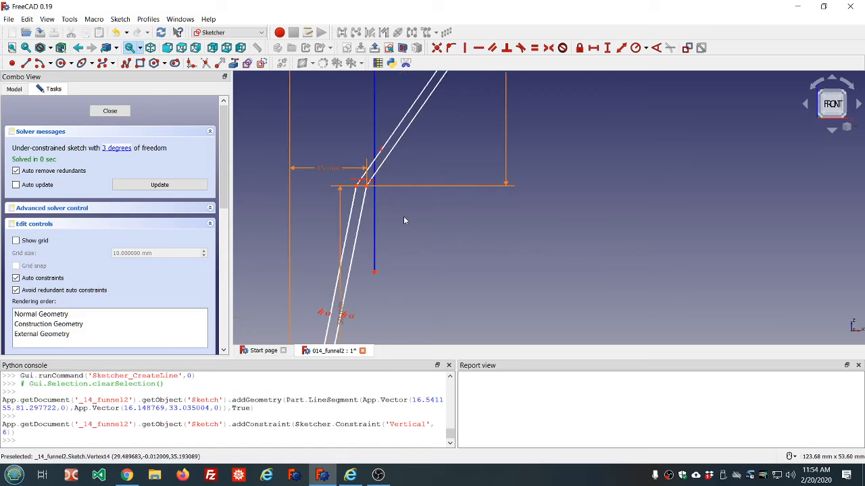
pyautogui.click(368, 188)
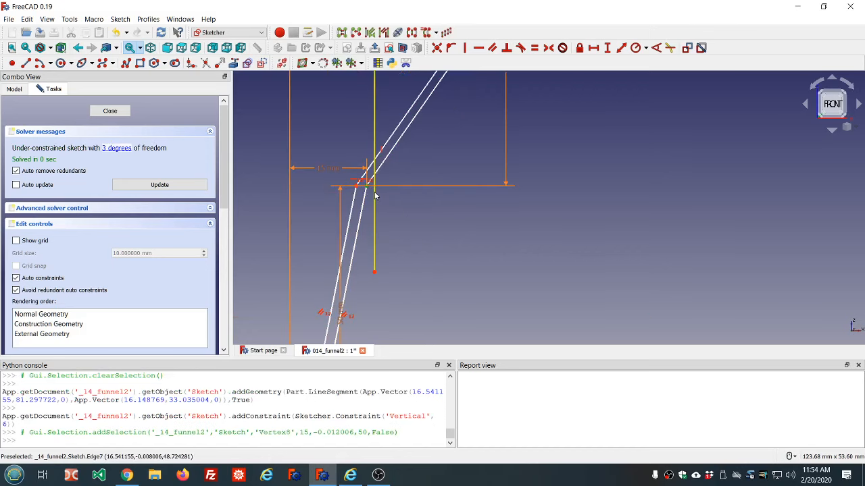
pyautogui.click(375, 195)
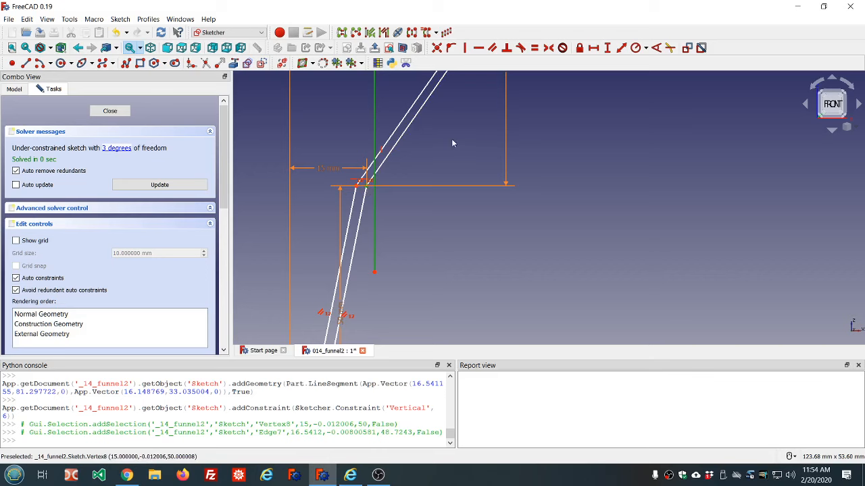
pyautogui.click(451, 48)
pyautogui.scroll(-4, 441, 141)
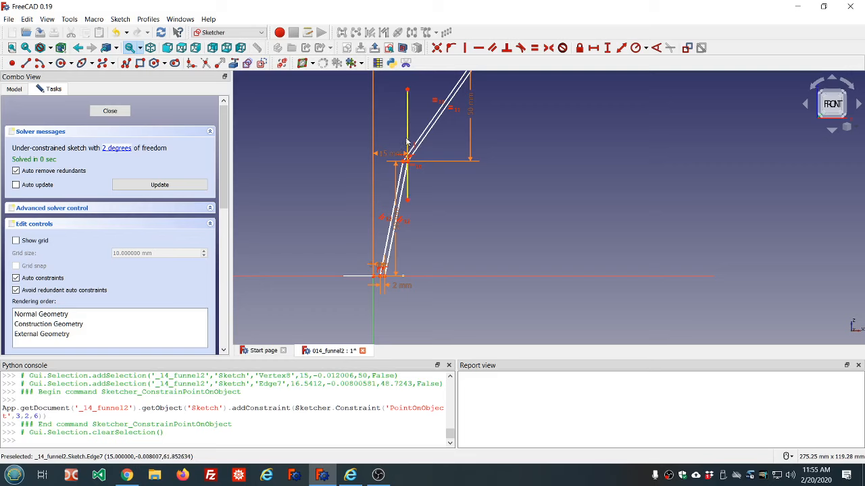
pyautogui.moveTo(407, 202); pyautogui.dragTo(410, 221)
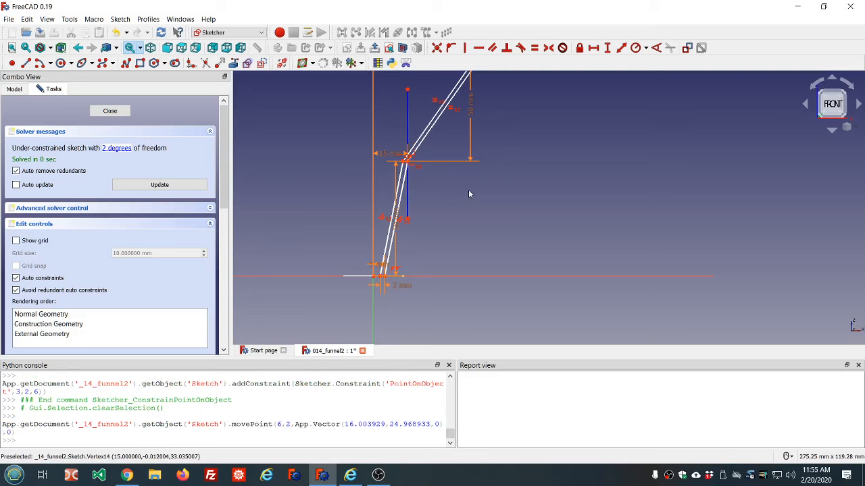
# Select both endpoints of the construction line
pyautogui.click(407, 220)
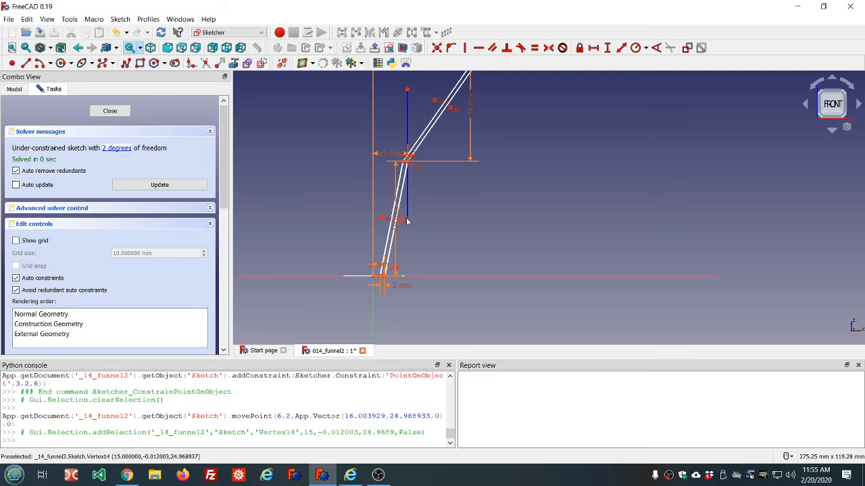
pyautogui.click(407, 89)
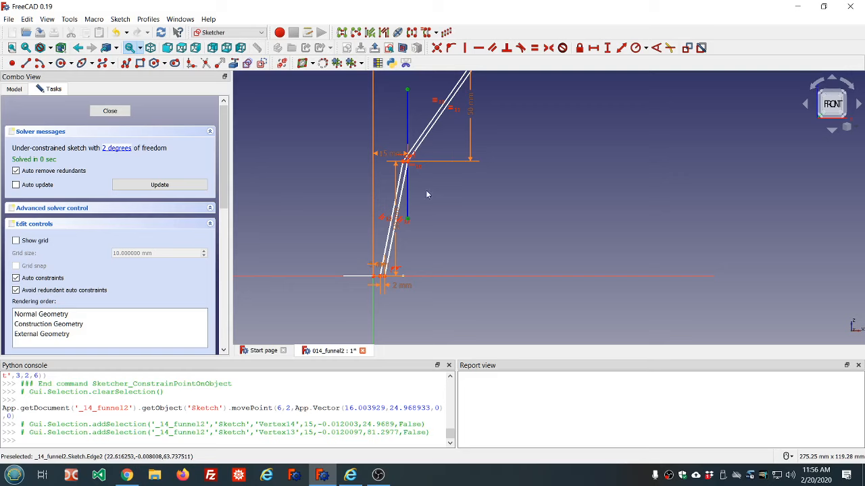
# Constrain the profile's knee point to lie symmetrically between the construction line's two endpoints
pyautogui.scroll(2, 414, 185)
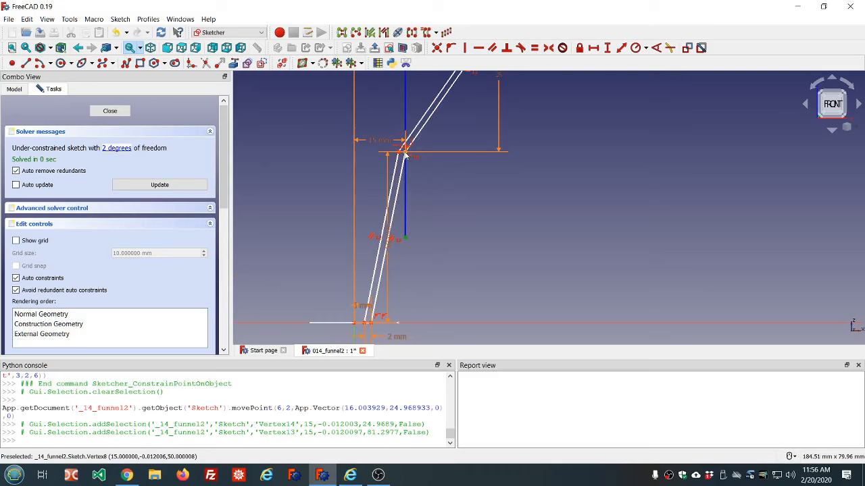
pyautogui.click(405, 155)
pyautogui.scroll(-4, 460, 196)
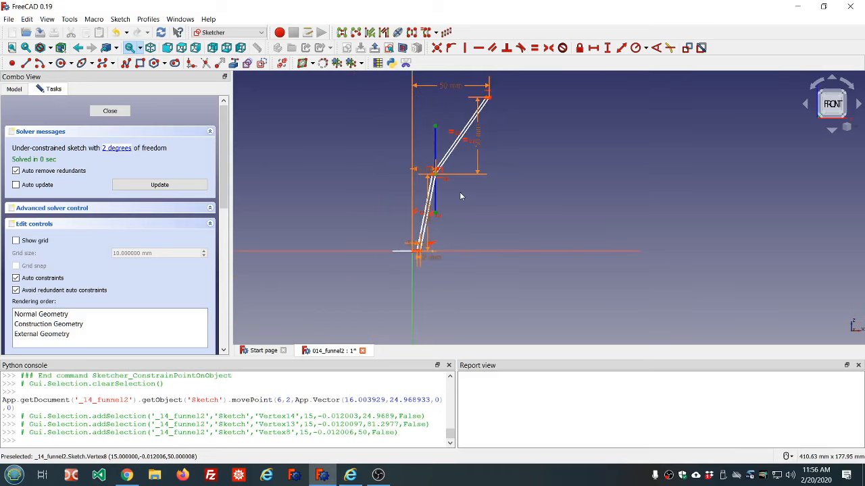
pyautogui.click(549, 49)
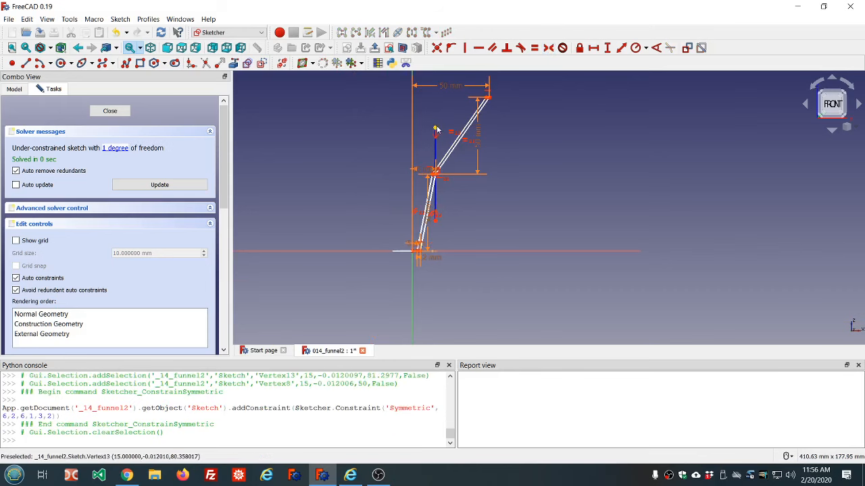
# Stretch the construction line upward and set its vertical length to 80 mm
pyautogui.moveTo(437, 132)
pyautogui.mouseDown()
pyautogui.moveTo(439, 152)
pyautogui.moveTo(440, 119)
pyautogui.moveTo(433, 168)
pyautogui.moveTo(434, 117)
pyautogui.mouseUp()
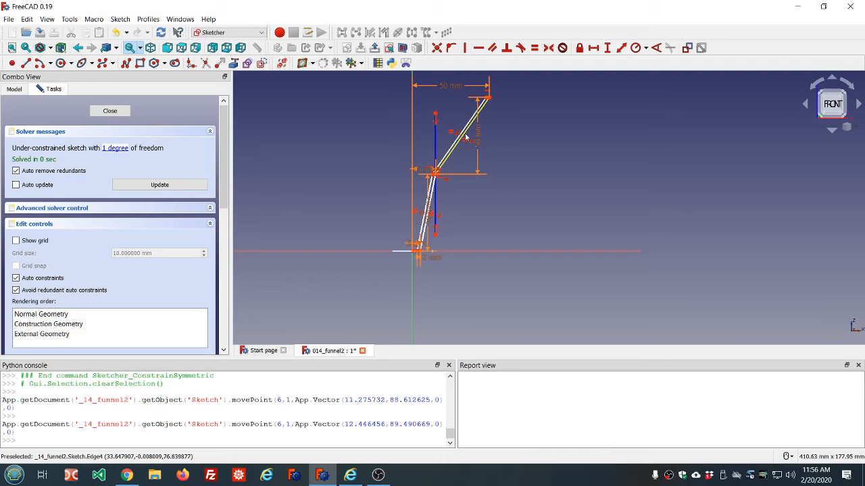
pyautogui.click(436, 145)
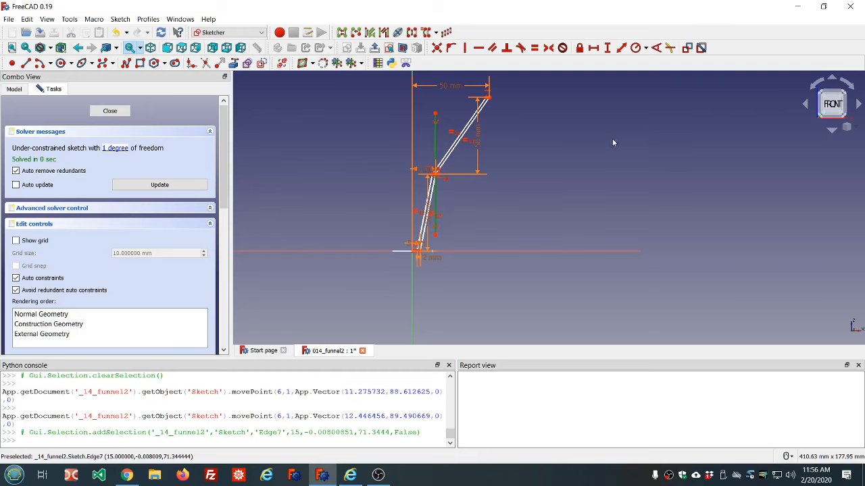
pyautogui.click(607, 48)
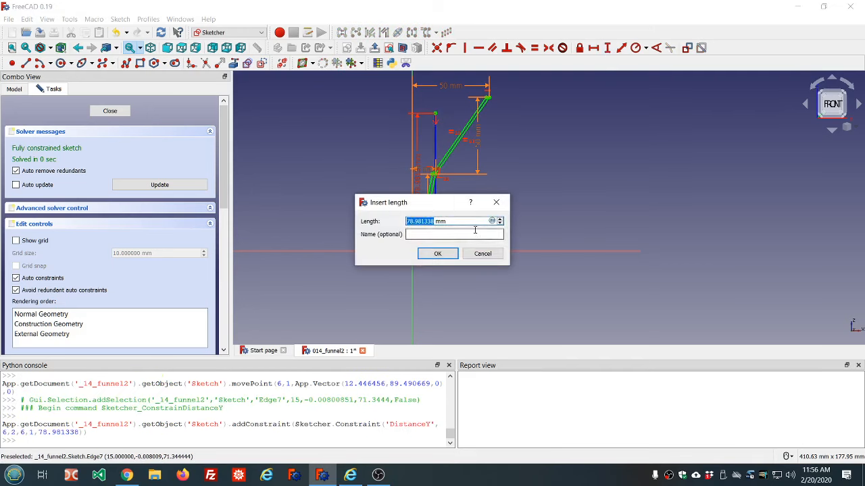
pyautogui.write('80')
pyautogui.click(437, 257)
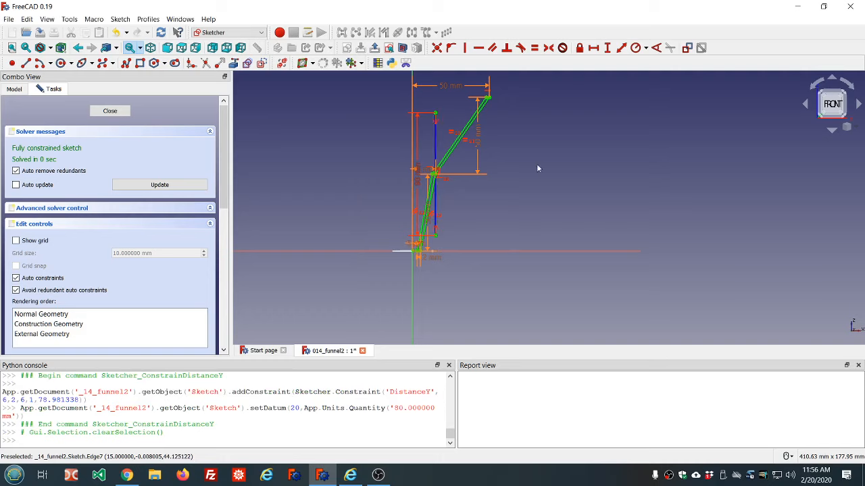
# Zoom in and out to examine the construction line against the profile's upper wall
pyautogui.scroll(6, 436, 206)
pyautogui.scroll(-4, 436, 206)
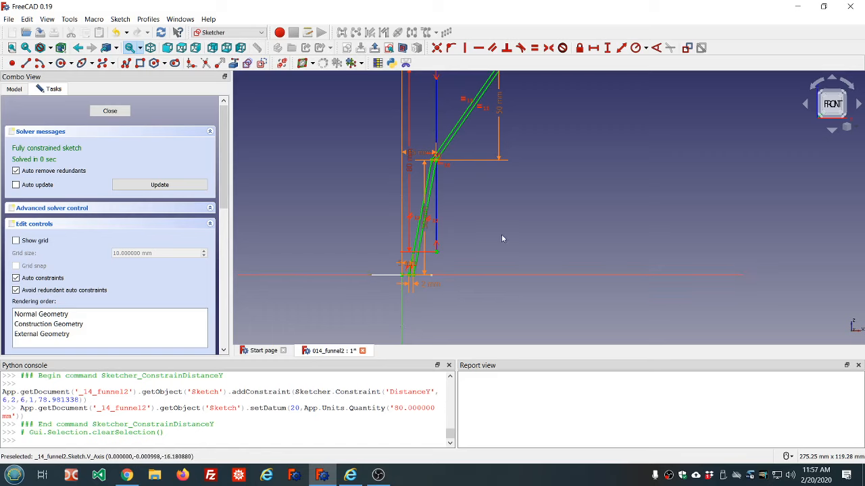
pyautogui.scroll(-4, 502, 224)
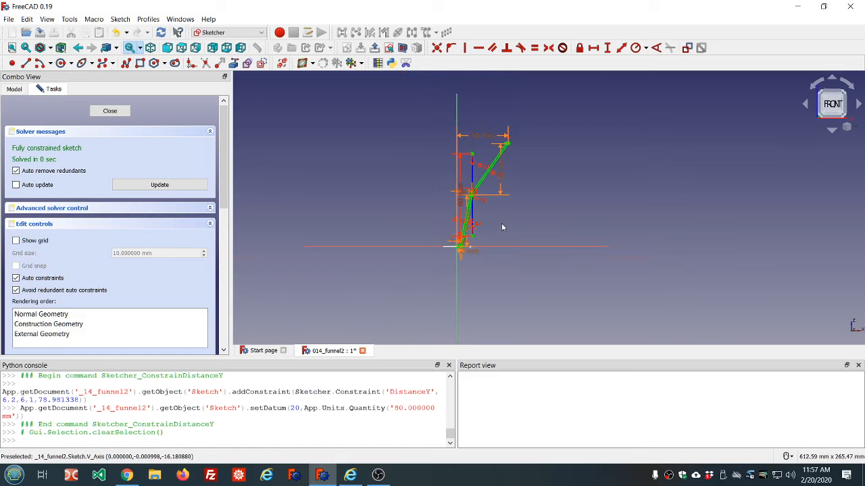
pyautogui.scroll(4, 505, 195)
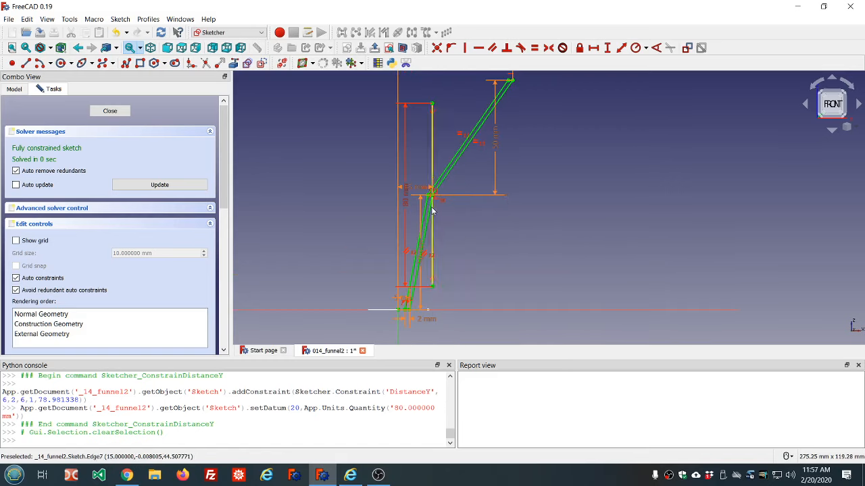
pyautogui.scroll(2, 437, 200)
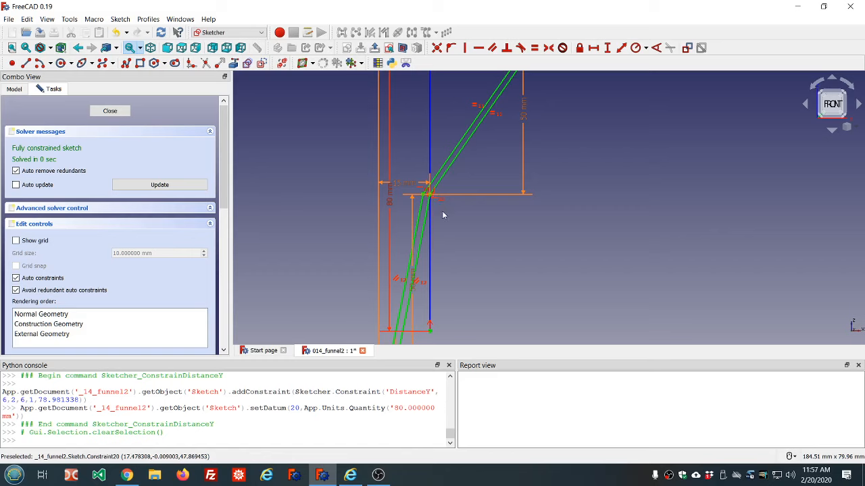
pyautogui.scroll(-4, 442, 236)
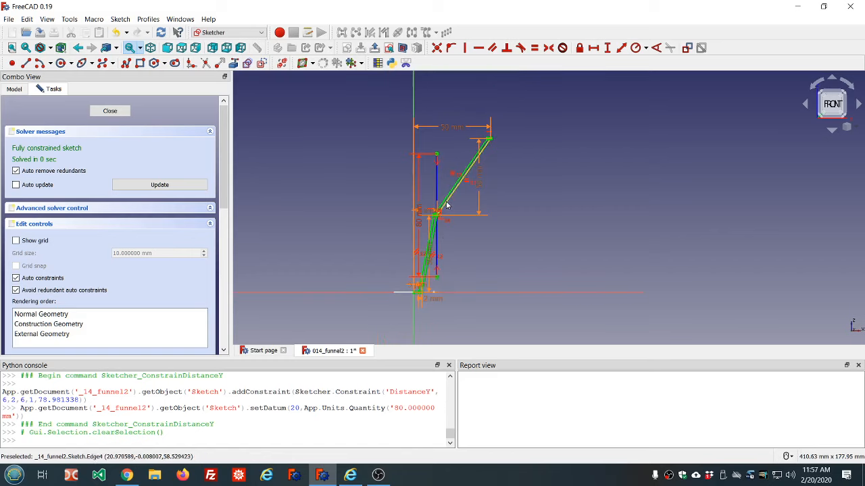
pyautogui.scroll(2, 447, 205)
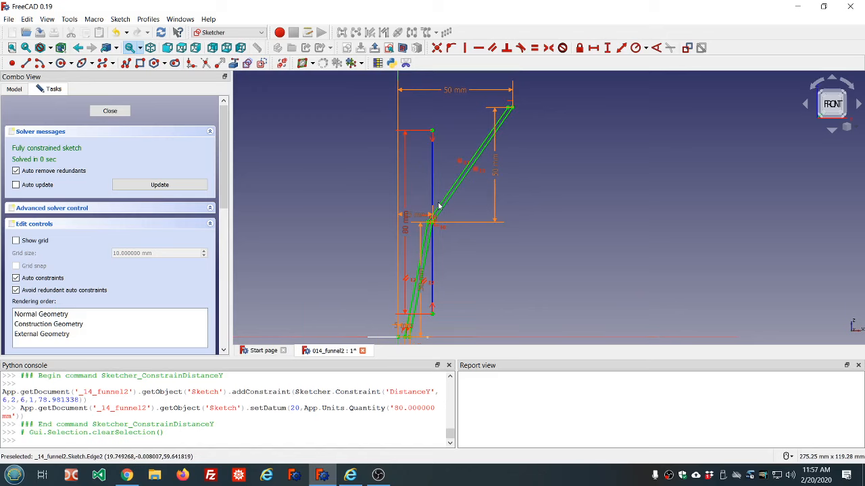
pyautogui.scroll(6, 441, 202)
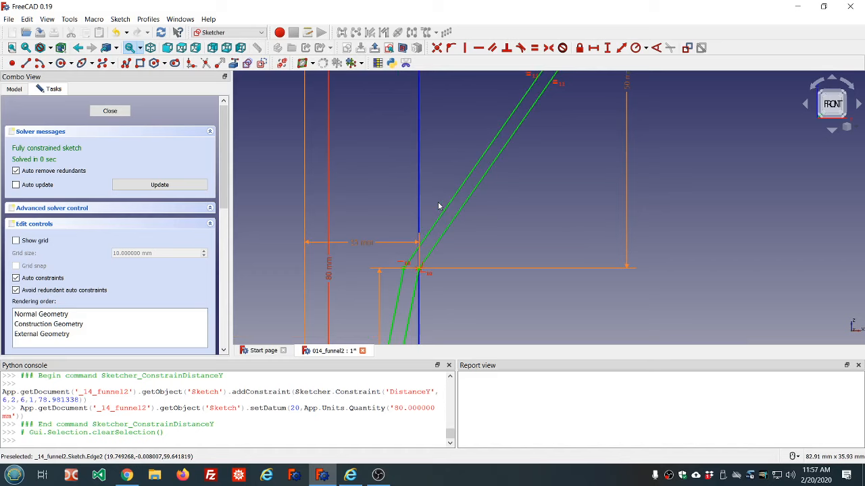
pyautogui.scroll(-2, 501, 226)
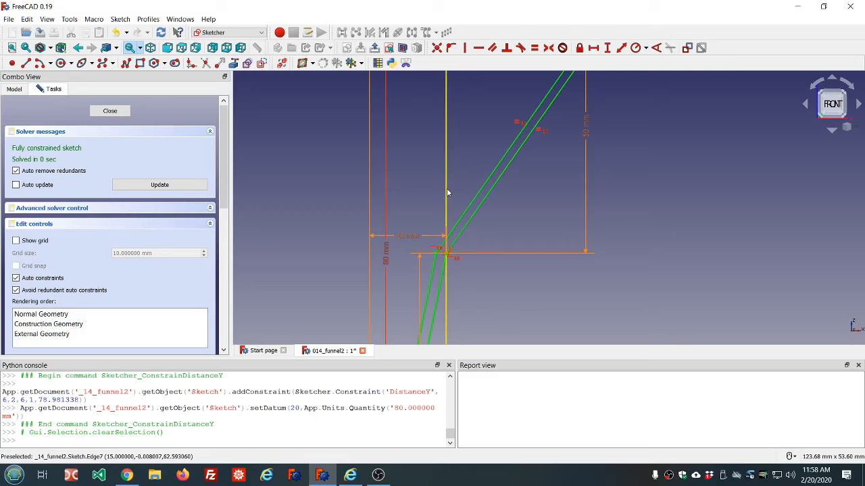
pyautogui.click(472, 218)
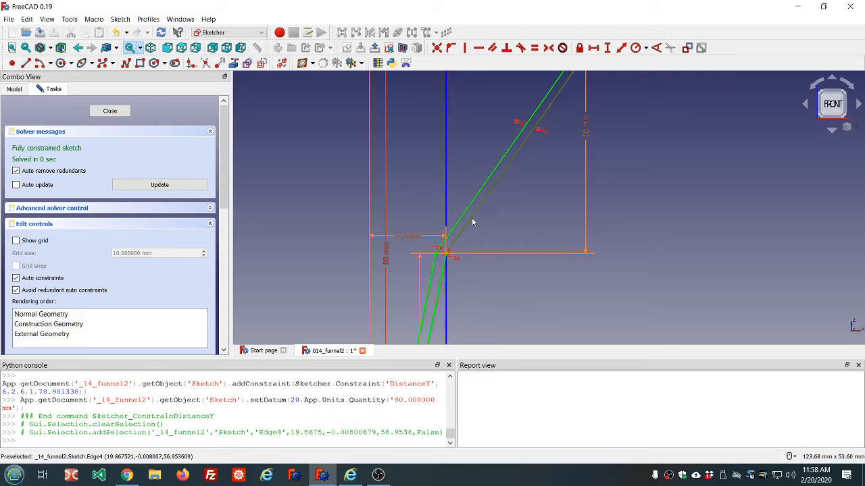
pyautogui.click(446, 179)
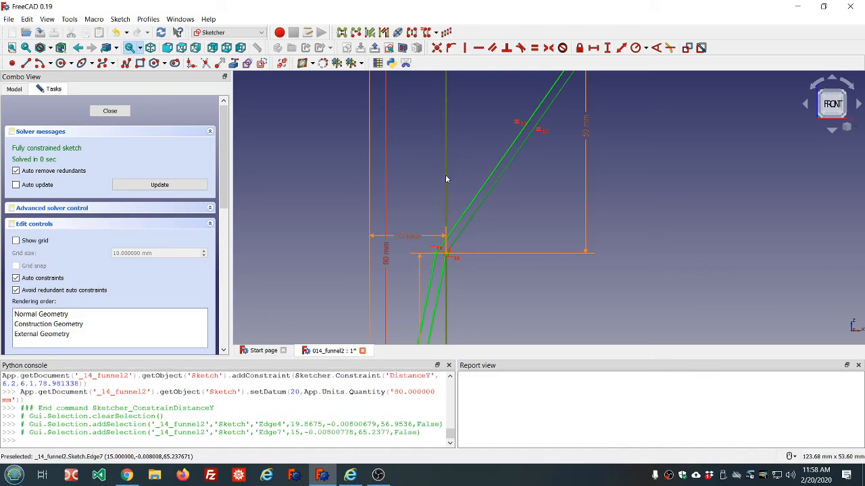
pyautogui.click(655, 48)
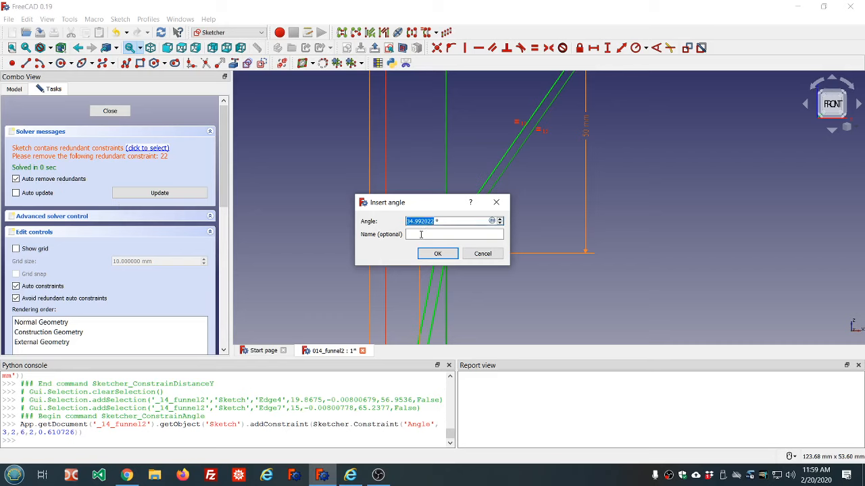
pyautogui.click(477, 255)
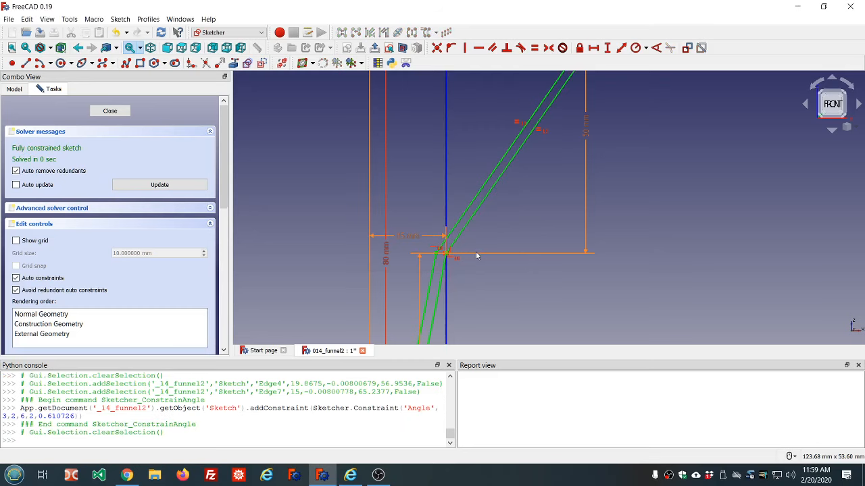
pyautogui.scroll(-2, 523, 253)
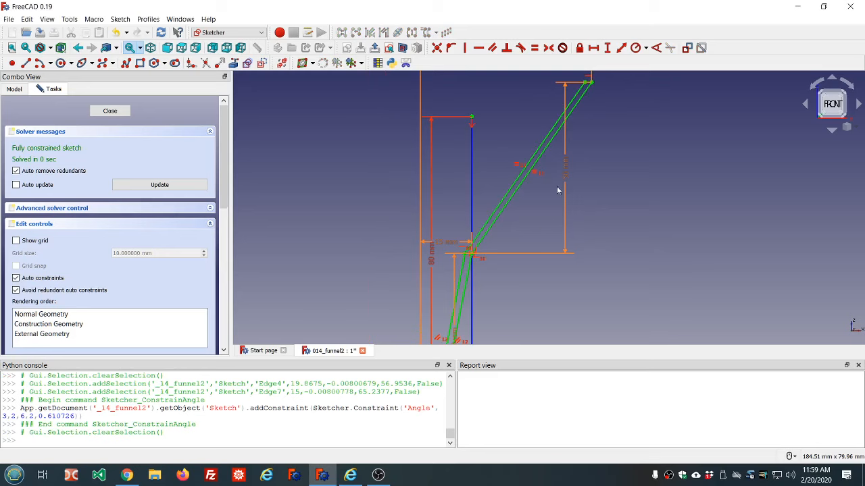
pyautogui.scroll(2, 574, 154)
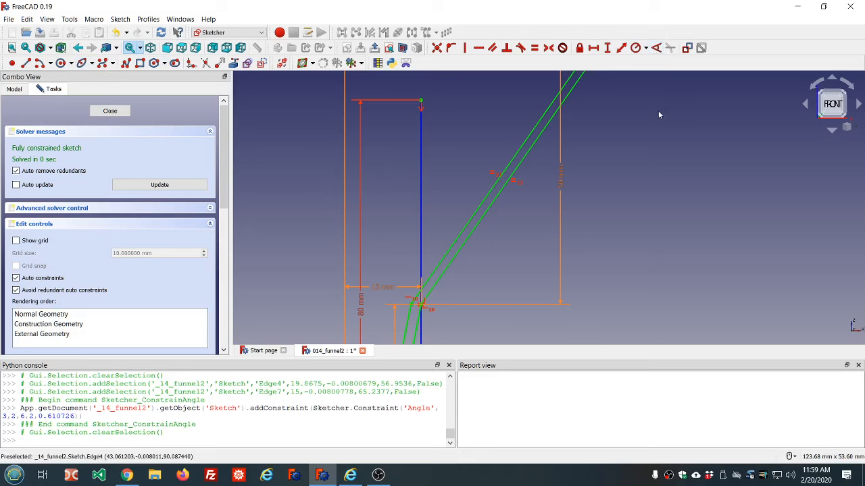
# Add a reference angle dimension between the upper wall and the construction line and place its label
pyautogui.click(686, 48)
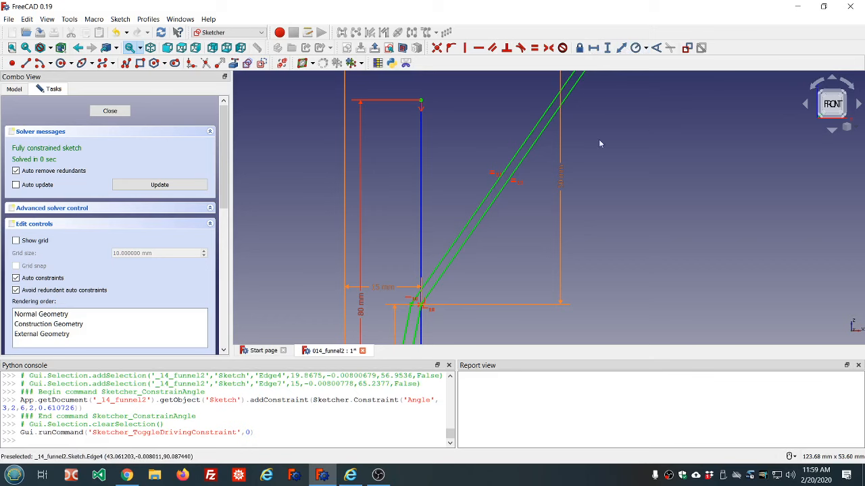
pyautogui.click(451, 268)
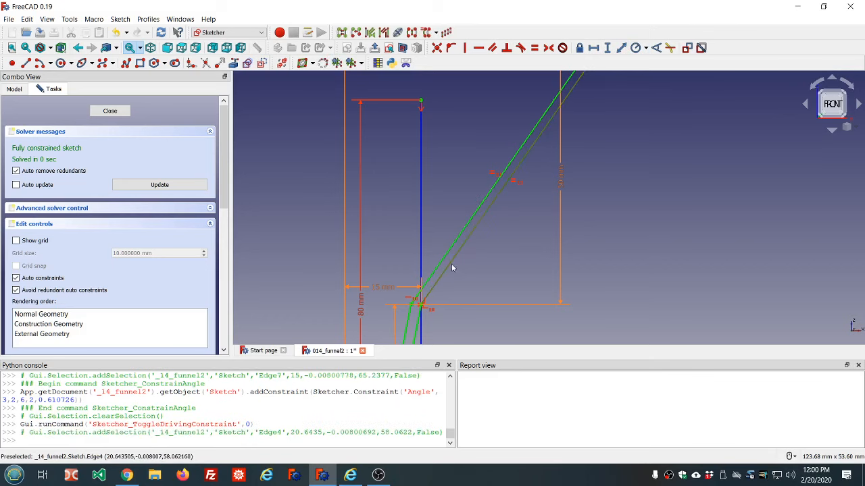
pyautogui.click(420, 222)
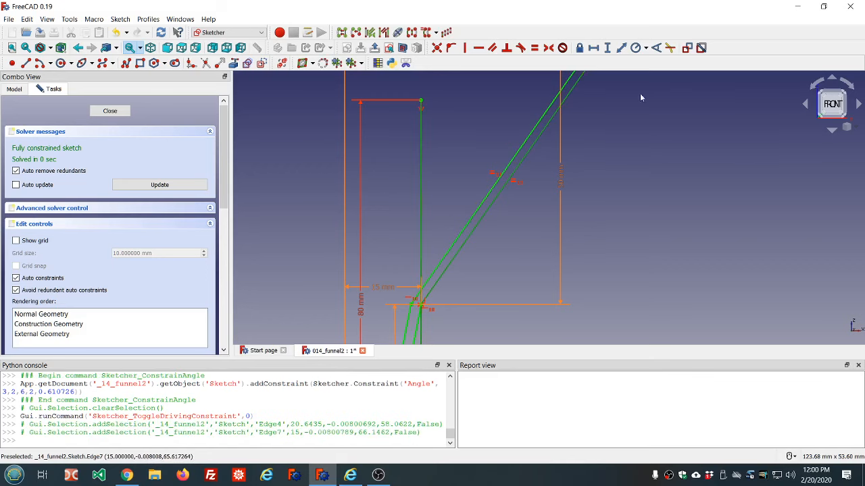
pyautogui.click(656, 49)
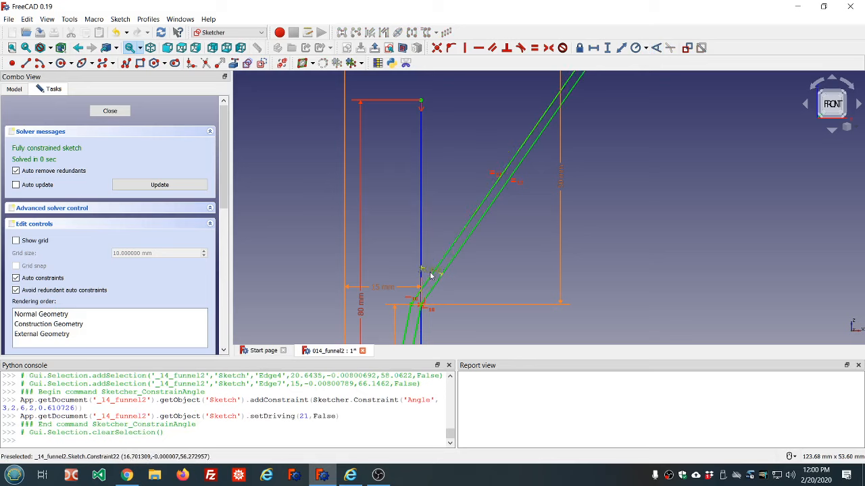
pyautogui.moveTo(431, 277); pyautogui.dragTo(444, 183)
# Open the reference angle for editing, cancel it, and set it back to a reference dimension
pyautogui.scroll(-3, 543, 219)
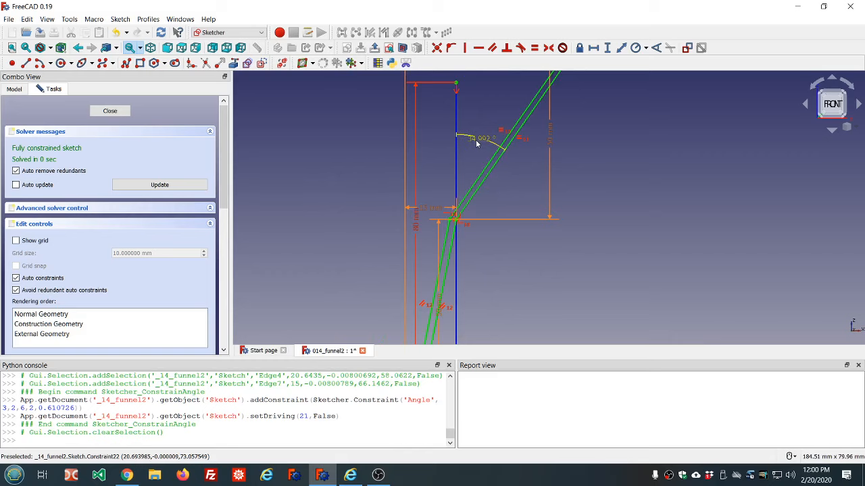
pyautogui.scroll(-5, 473, 141)
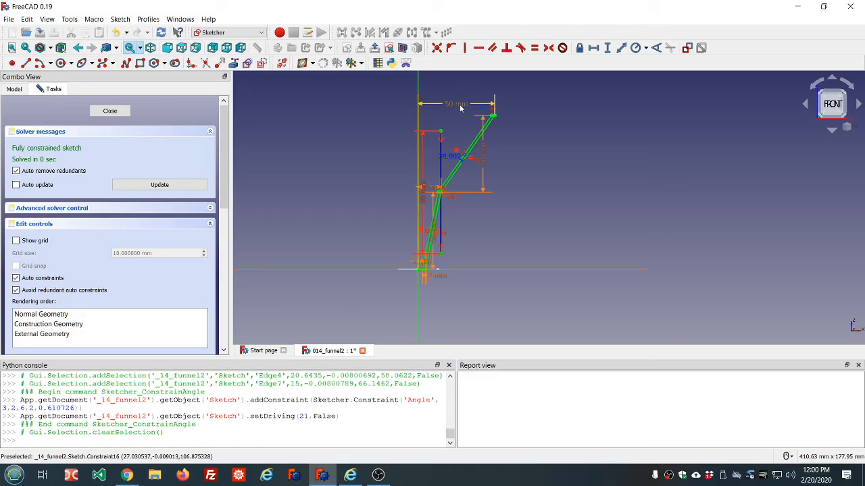
pyautogui.click(446, 160)
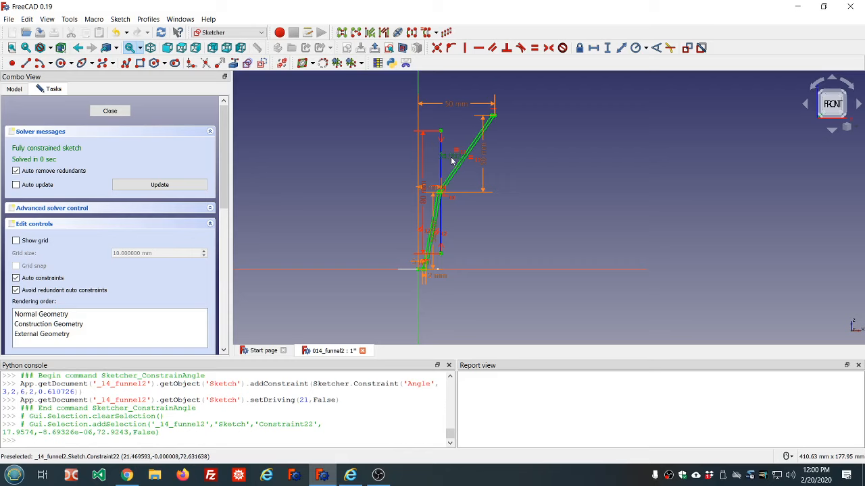
pyautogui.click(452, 158)
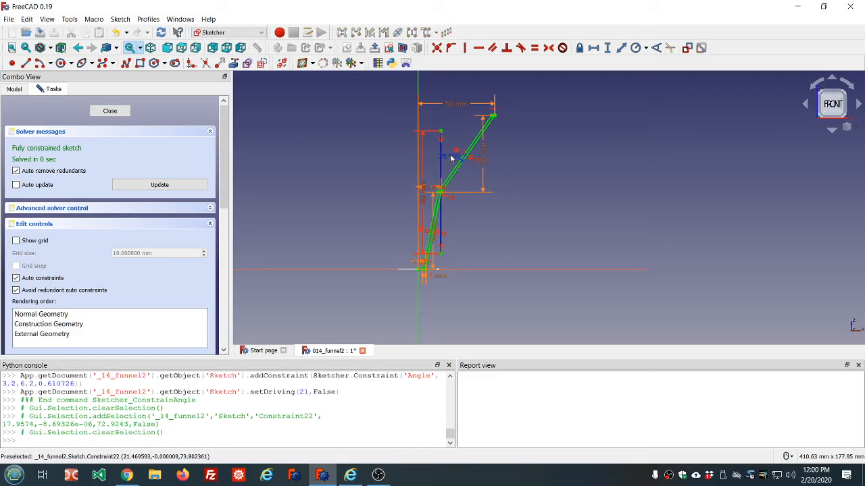
pyautogui.doubleClick(451, 159)
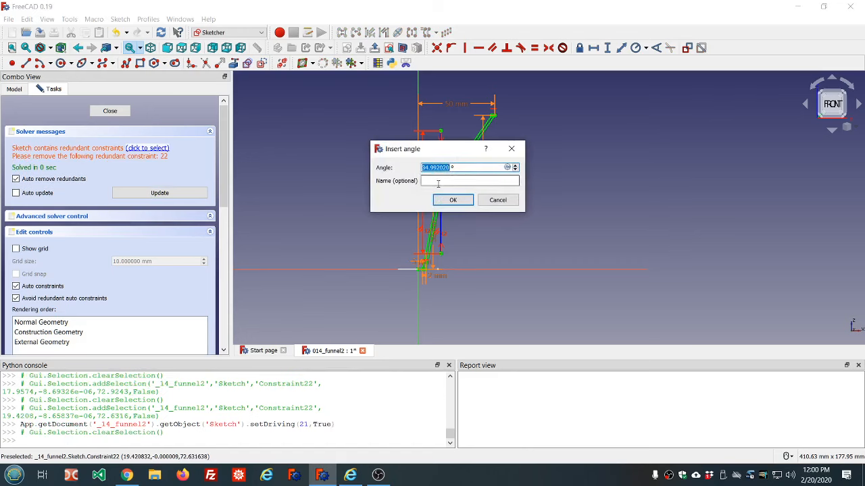
pyautogui.click(439, 181)
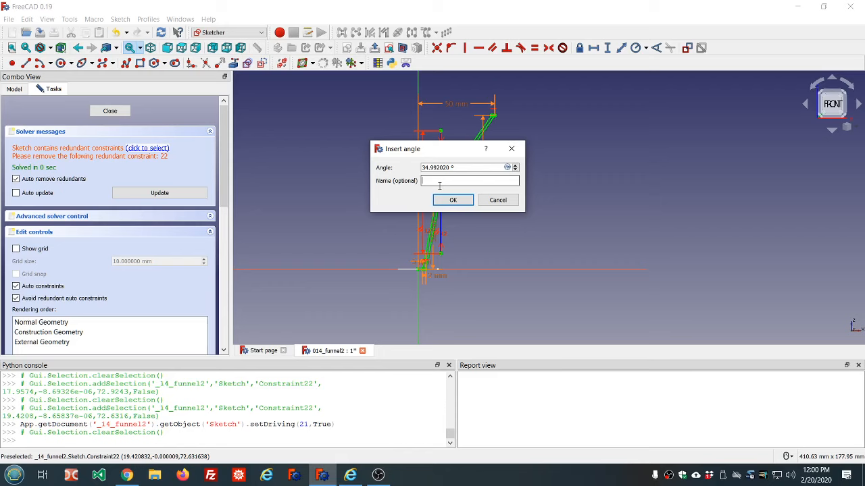
pyautogui.click(497, 203)
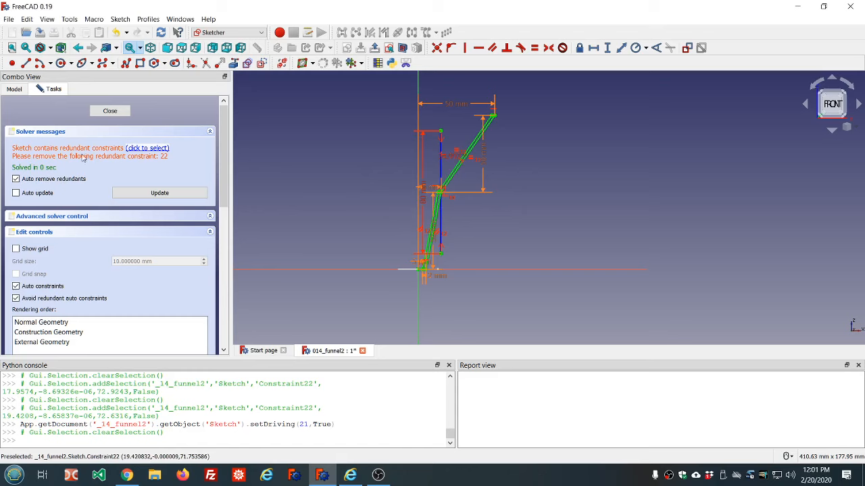
pyautogui.click(457, 163)
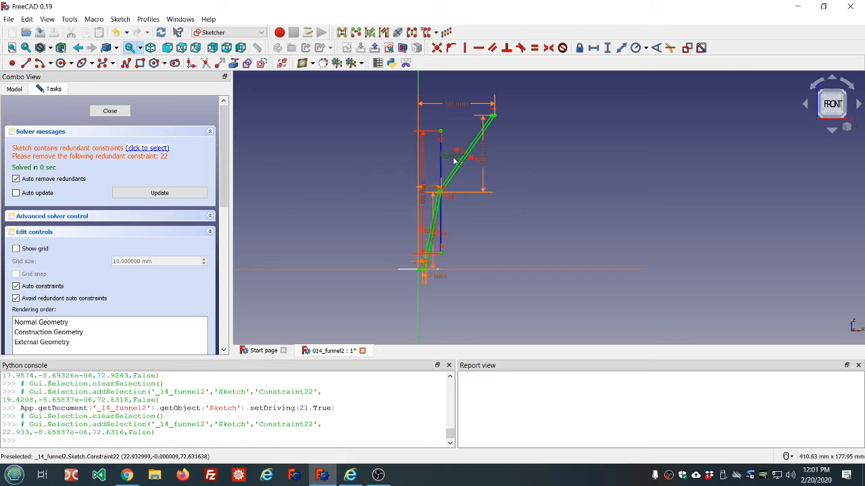
pyautogui.click(687, 48)
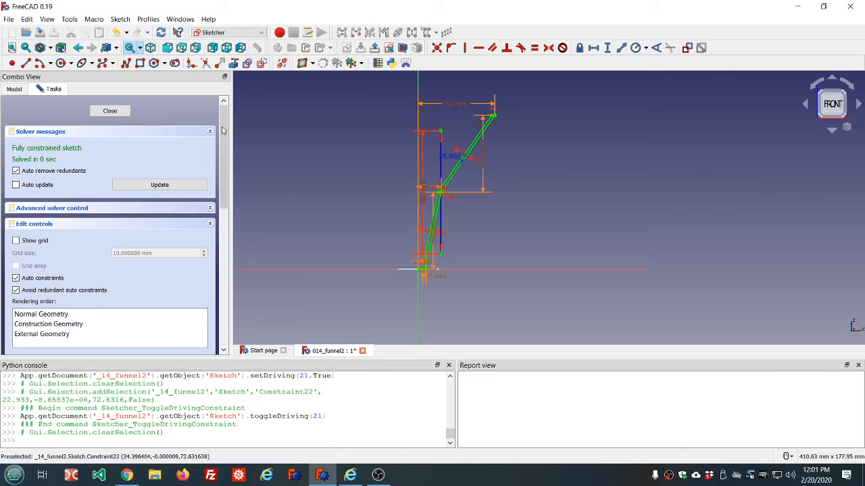
# Rename the upper wall's reference angle constraint to upper_taper
pyautogui.moveTo(223, 130); pyautogui.dragTo(228, 233)
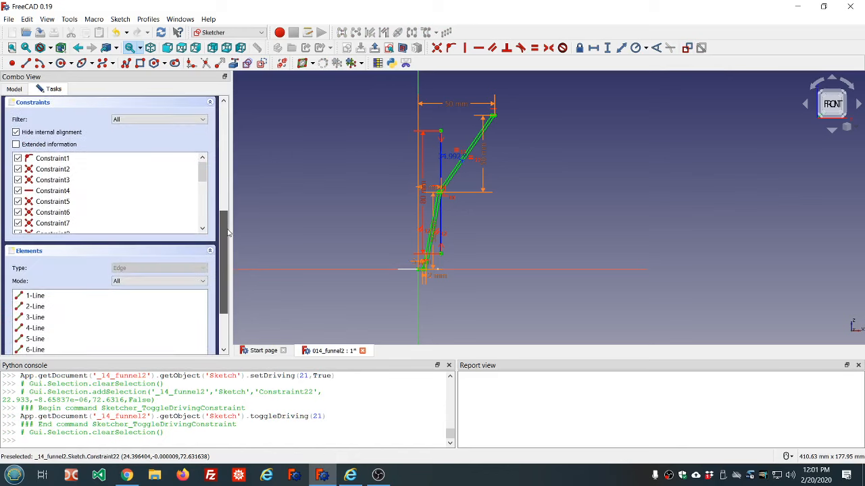
pyautogui.moveTo(202, 177); pyautogui.dragTo(209, 226)
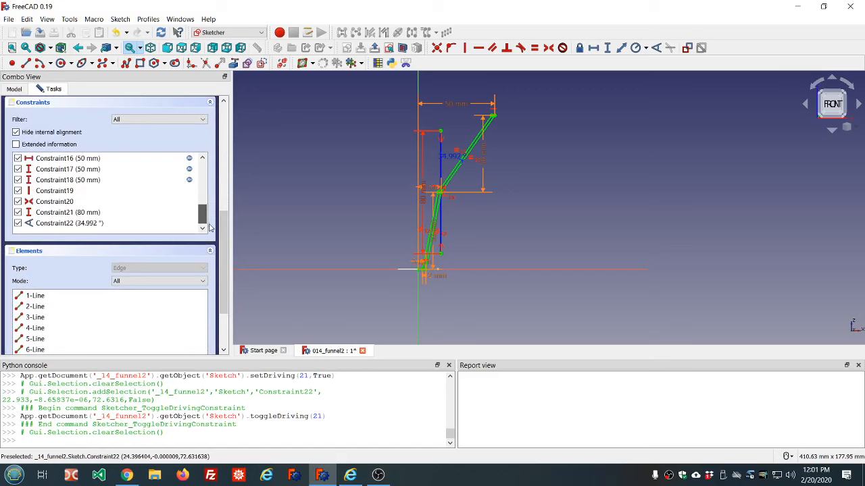
pyautogui.click(68, 228)
pyautogui.rightClick(69, 229)
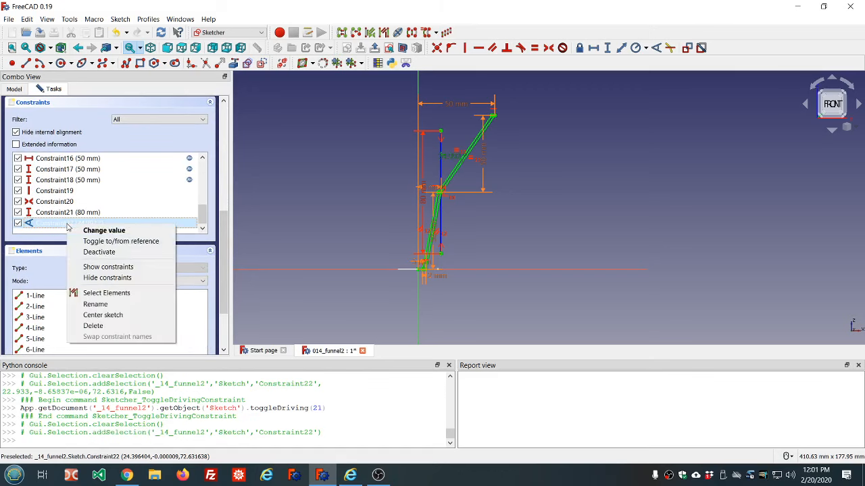
pyautogui.click(101, 306)
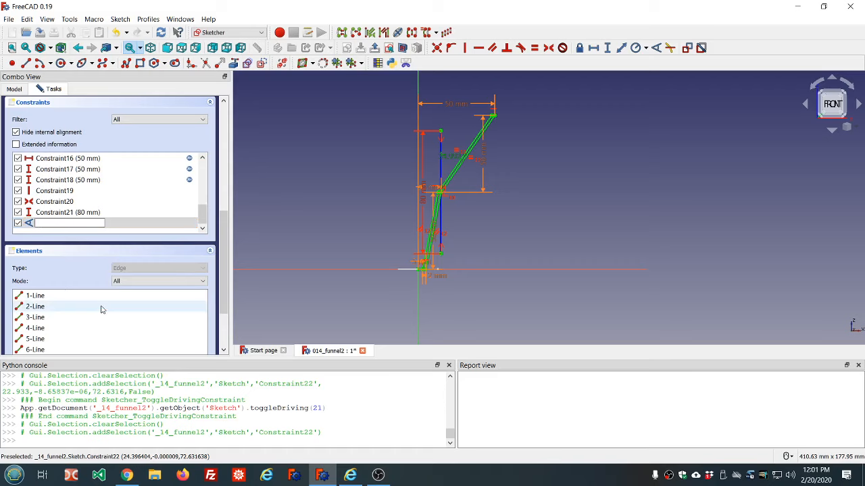
pyautogui.write('upper_taper')
pyautogui.press('Return')
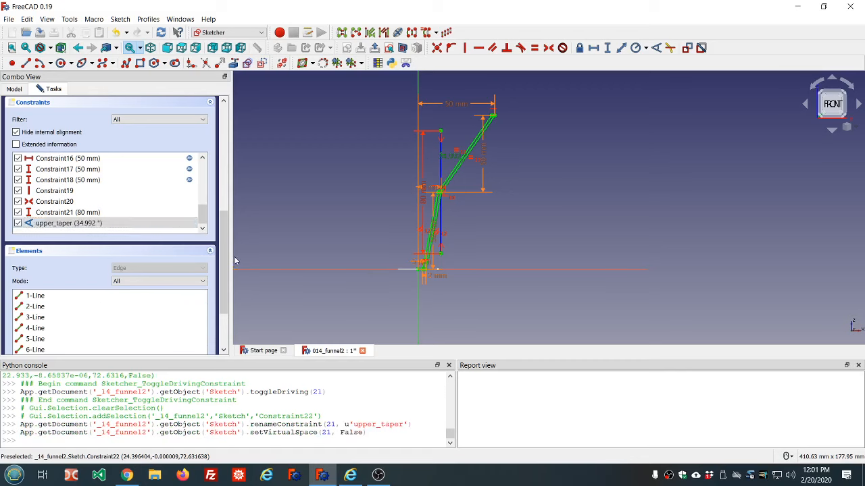
# Try adding reference angle dimensions between the lower wall and the construction line, deleting each attempt
pyautogui.click(293, 229)
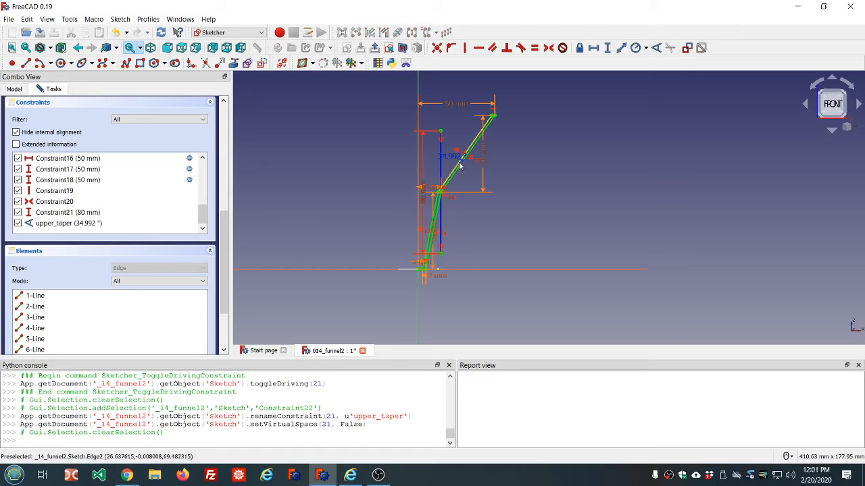
pyautogui.scroll(6, 459, 197)
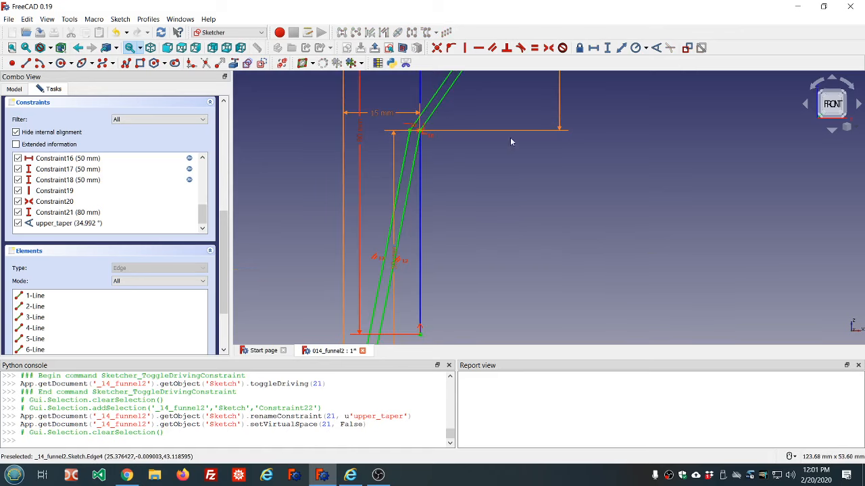
pyautogui.click(418, 168)
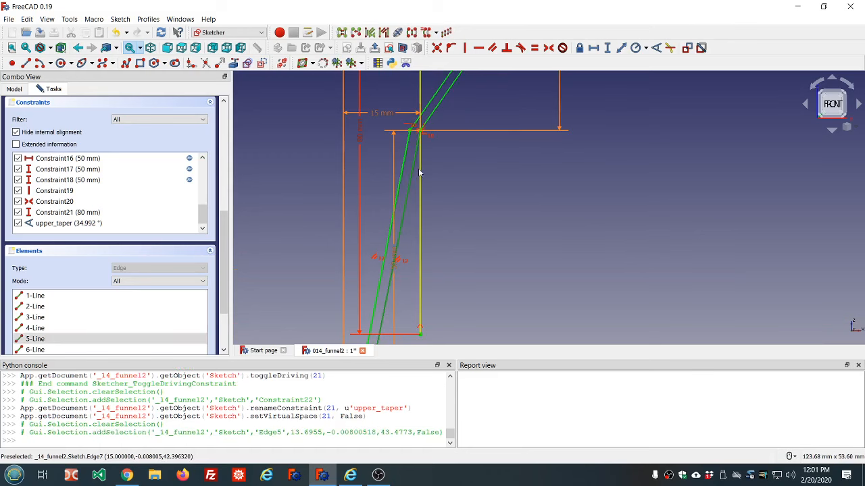
pyautogui.click(419, 171)
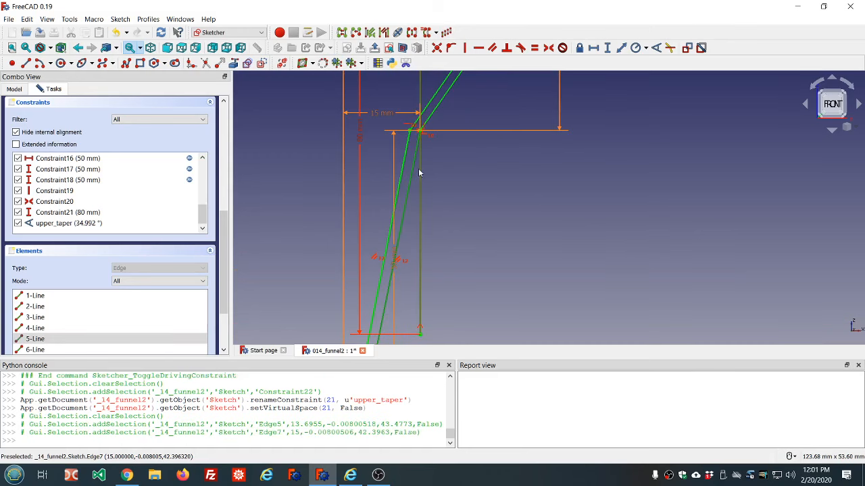
pyautogui.click(656, 47)
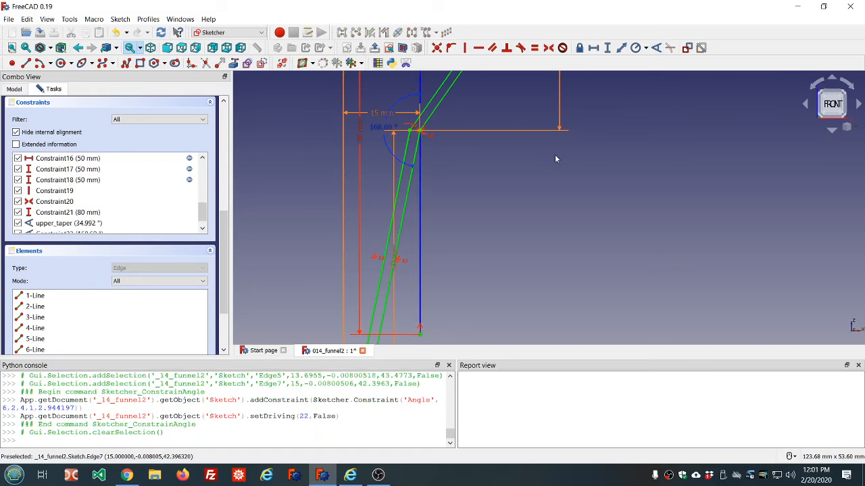
pyautogui.scroll(3, 395, 114)
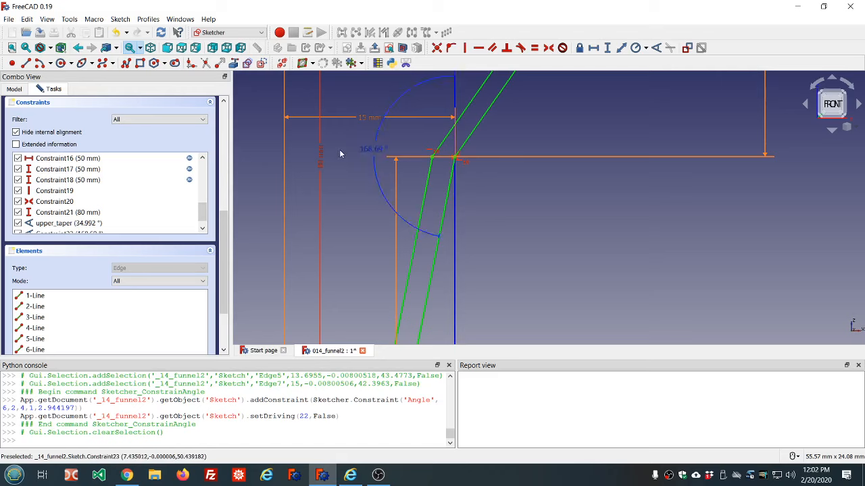
pyautogui.click(377, 154)
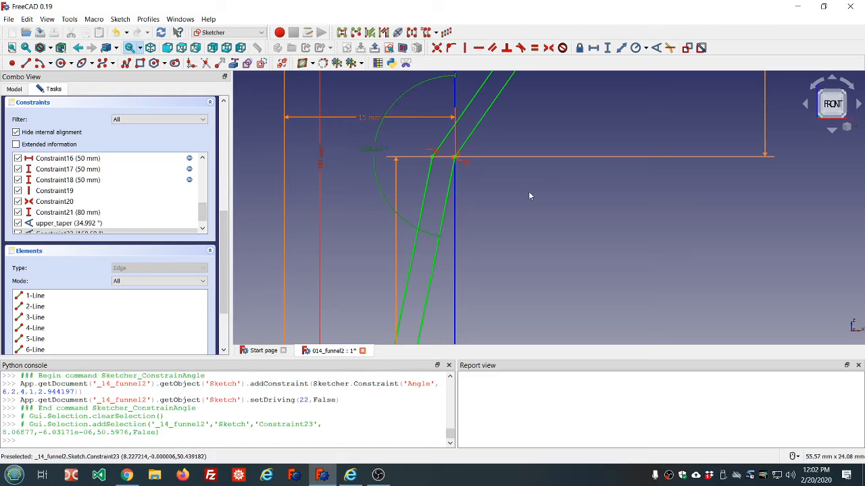
pyautogui.press('Delete')
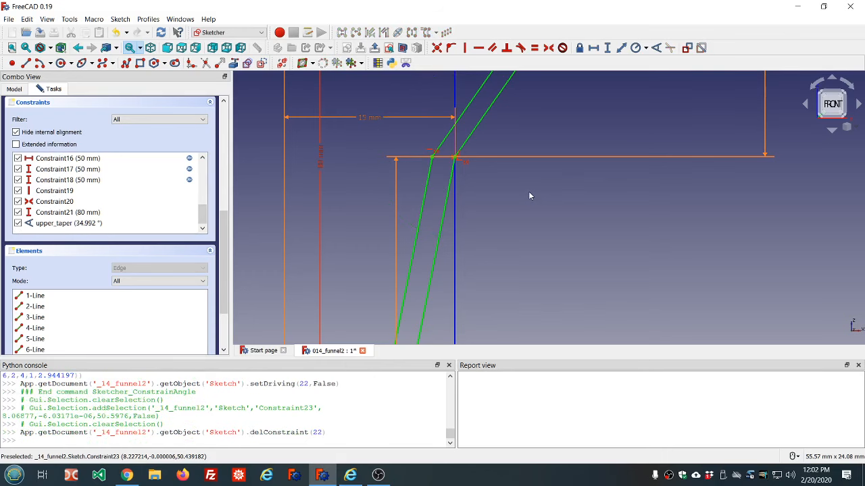
pyautogui.click(447, 204)
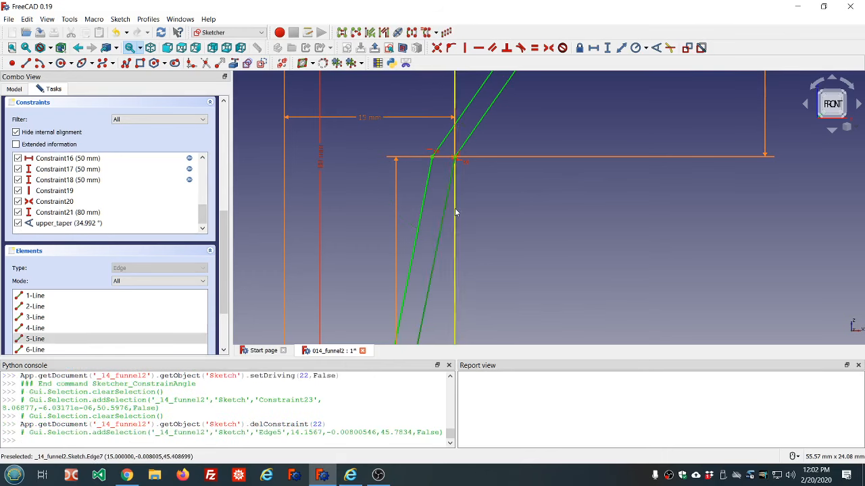
pyautogui.click(456, 210)
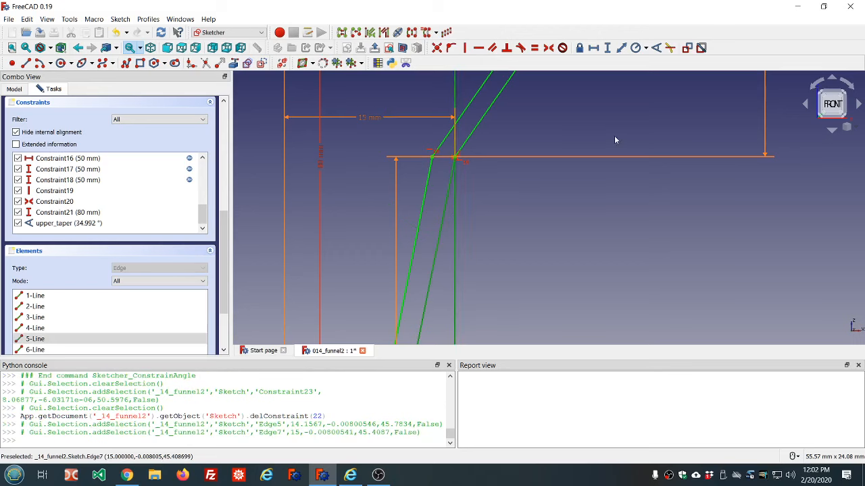
pyautogui.click(655, 48)
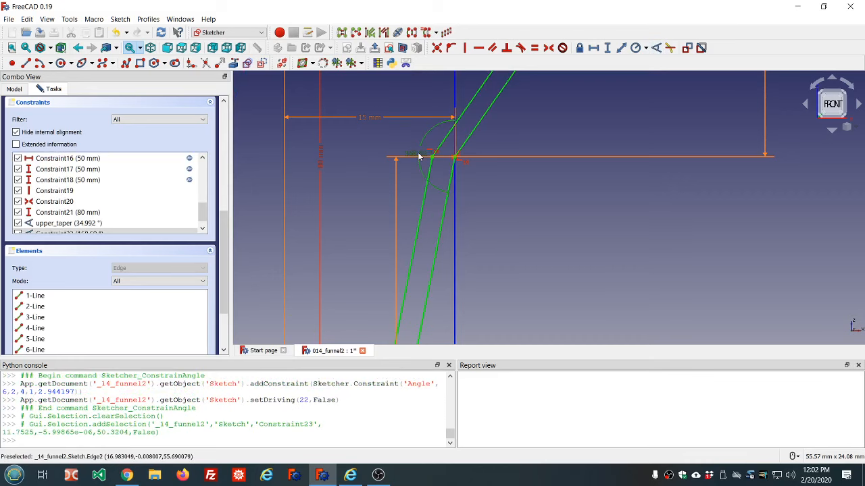
pyautogui.press('Delete')
pyautogui.click(455, 191)
pyautogui.click(447, 194)
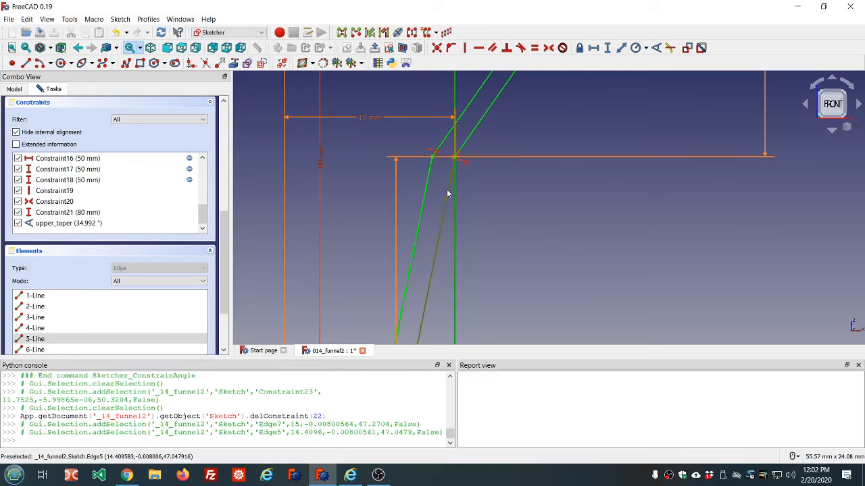
pyautogui.click(655, 49)
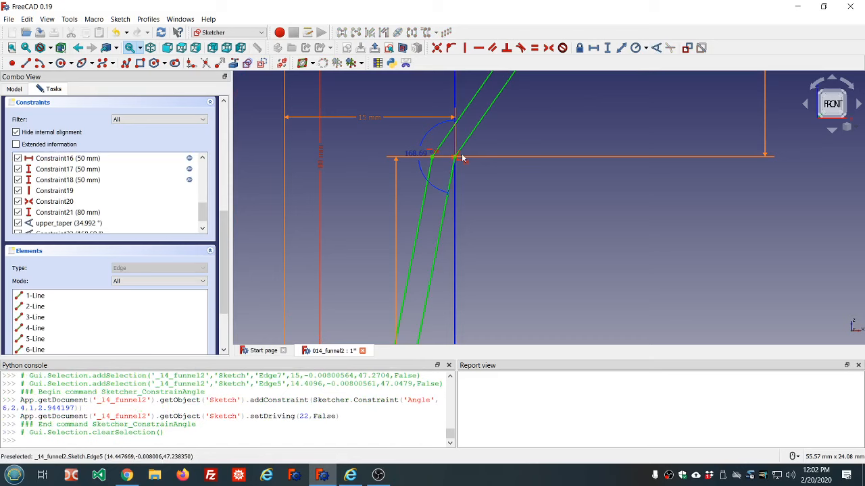
pyautogui.scroll(2, 461, 153)
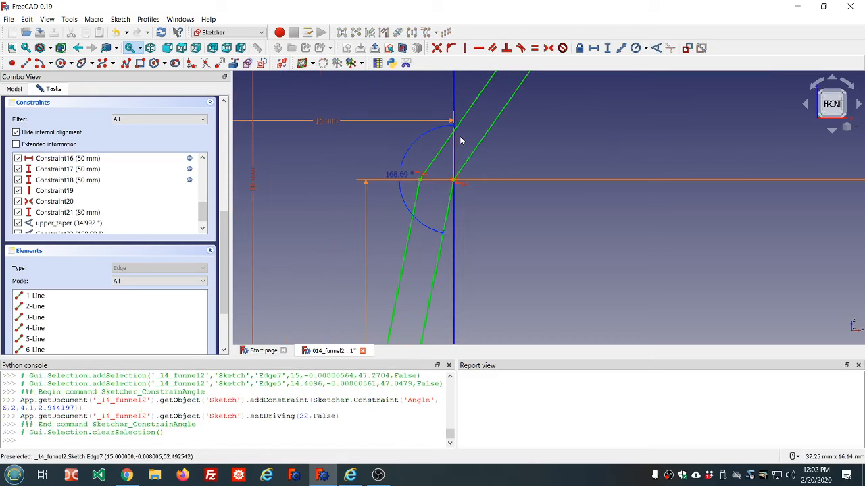
pyautogui.scroll(-2, 462, 140)
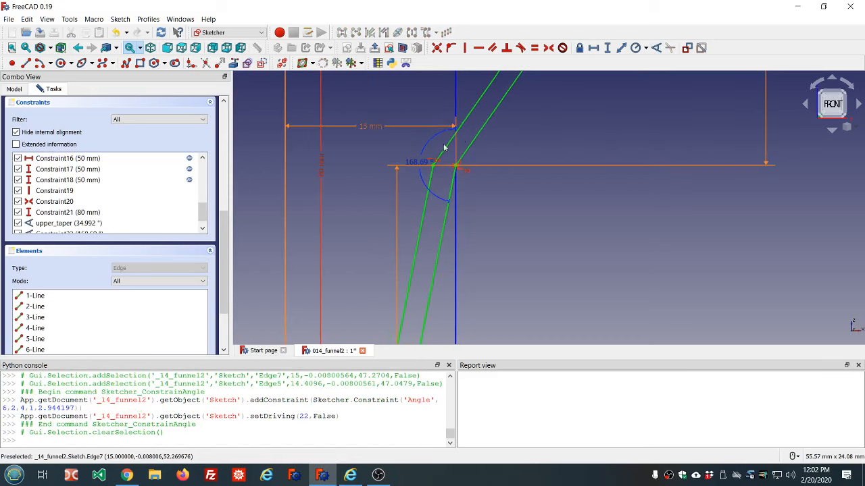
pyautogui.click(418, 166)
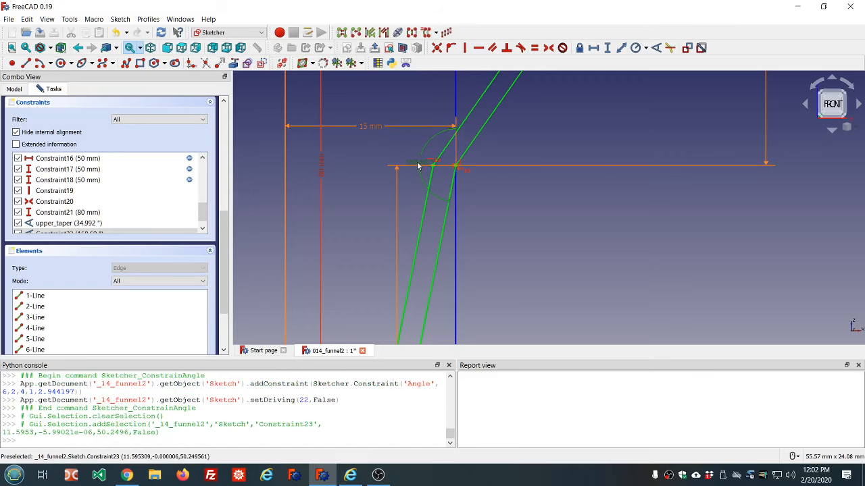
pyautogui.press('Delete')
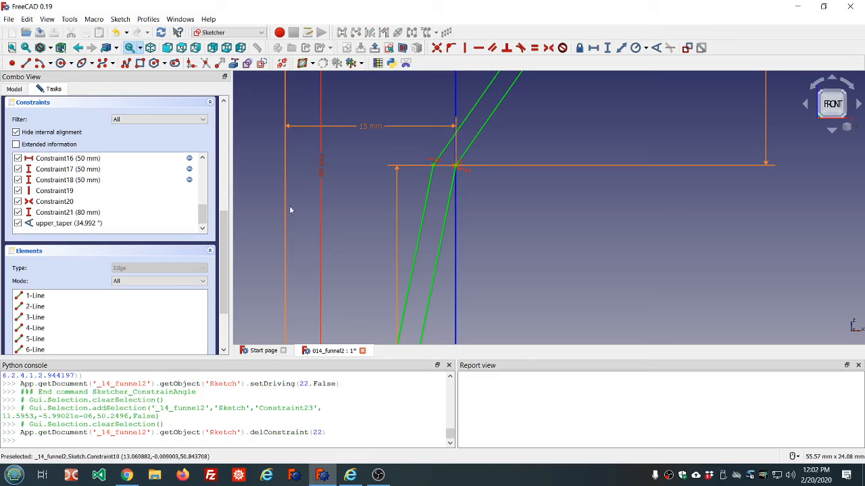
# Try an angle dimension on the lower wall alone, then delete it
pyautogui.scroll(-5, 315, 191)
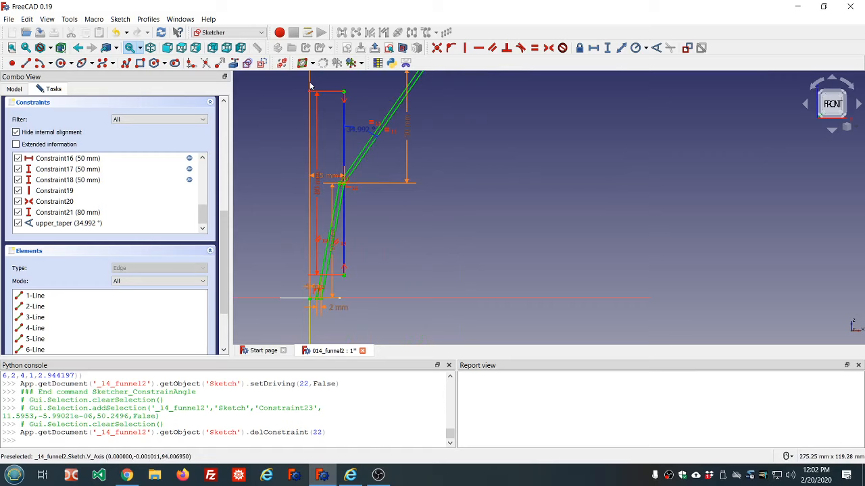
pyautogui.scroll(-2, 310, 91)
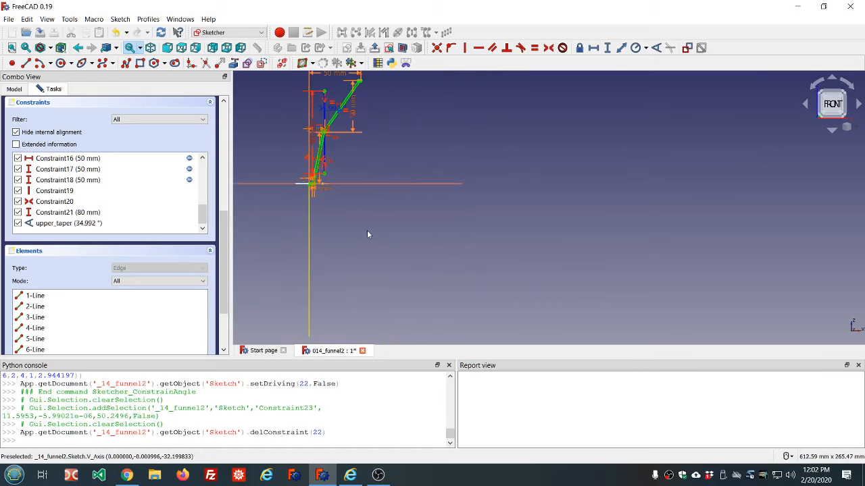
pyautogui.scroll(2, 359, 154)
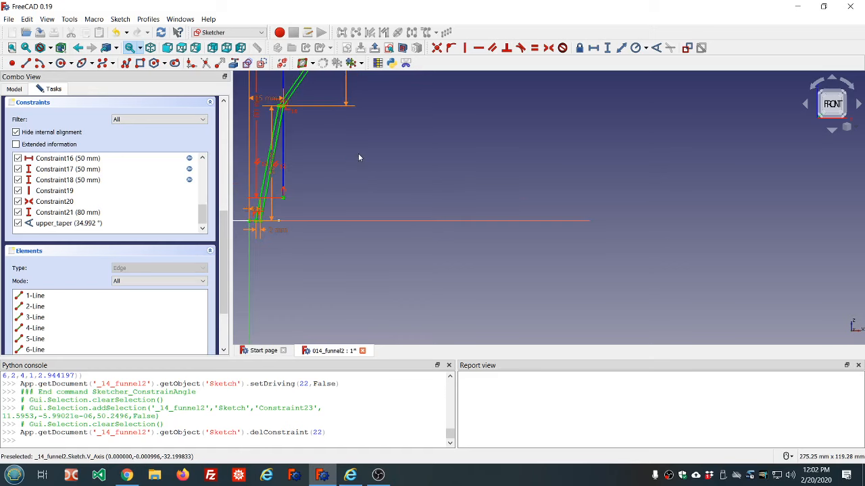
pyautogui.click(276, 140)
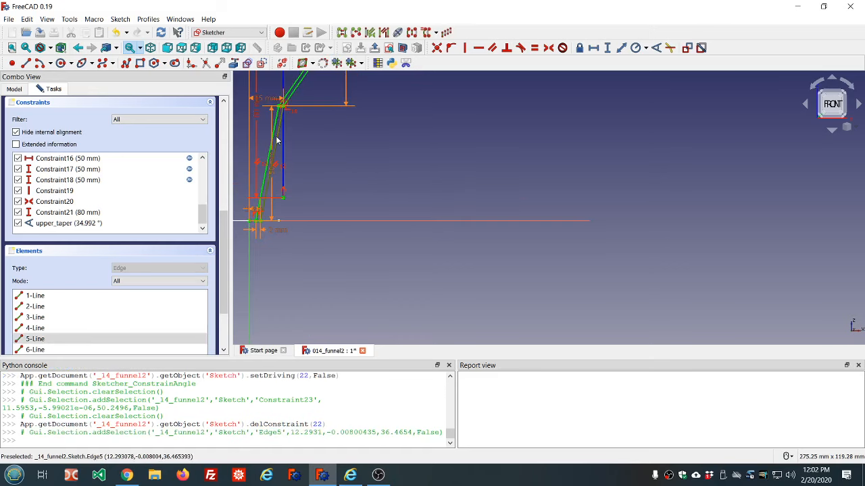
pyautogui.click(655, 48)
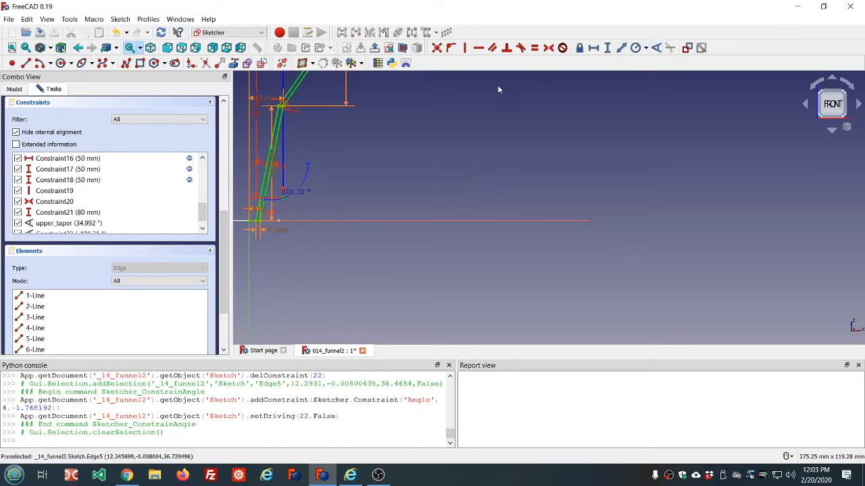
pyautogui.scroll(2, 306, 194)
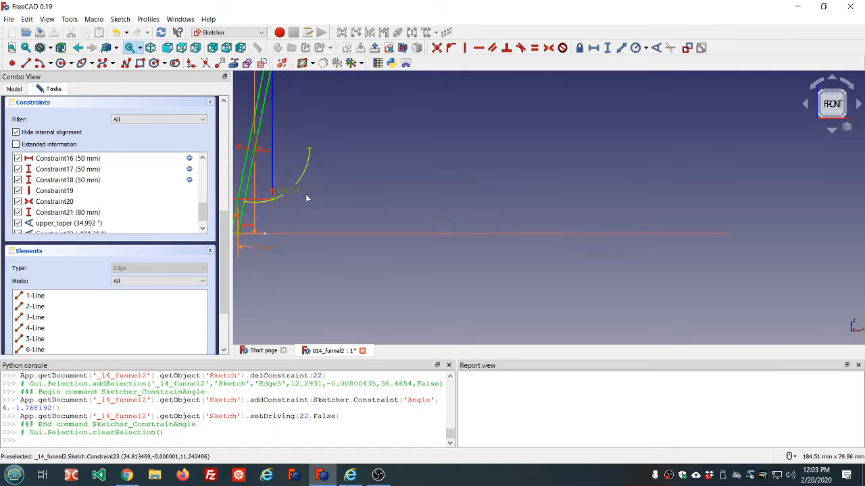
pyautogui.scroll(-6, 305, 194)
pyautogui.scroll(3, 285, 197)
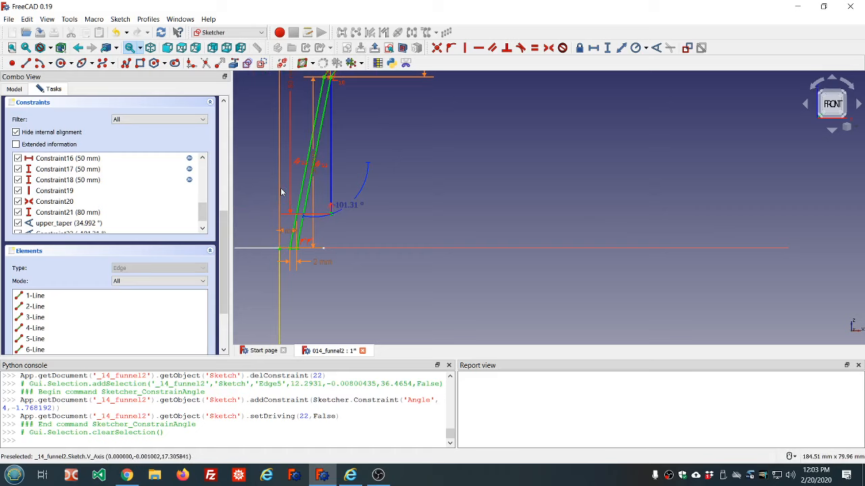
pyautogui.click(351, 209)
pyautogui.press('Delete')
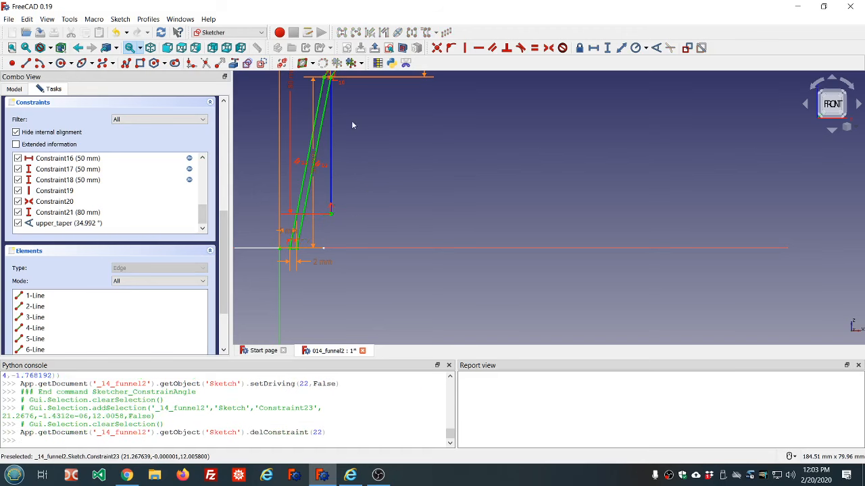
# Add a reference angle dimension between the construction line and the lower wall, placing its label beside the wall's junction
pyautogui.click(331, 110)
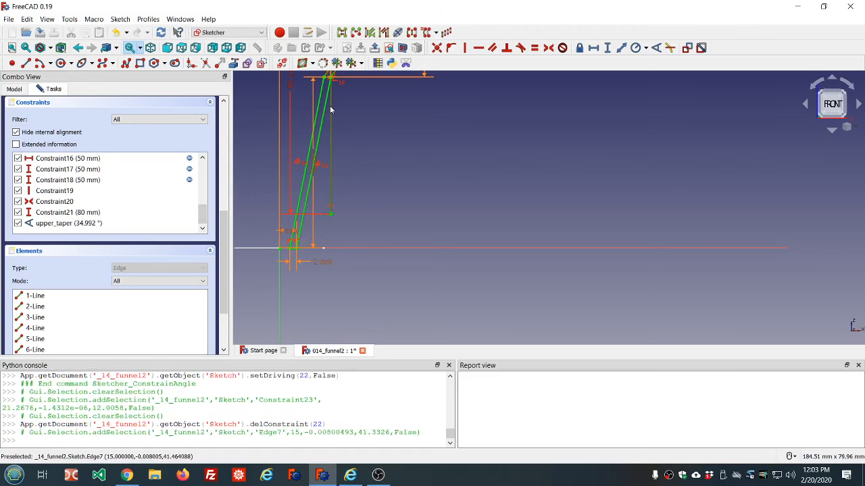
pyautogui.click(325, 105)
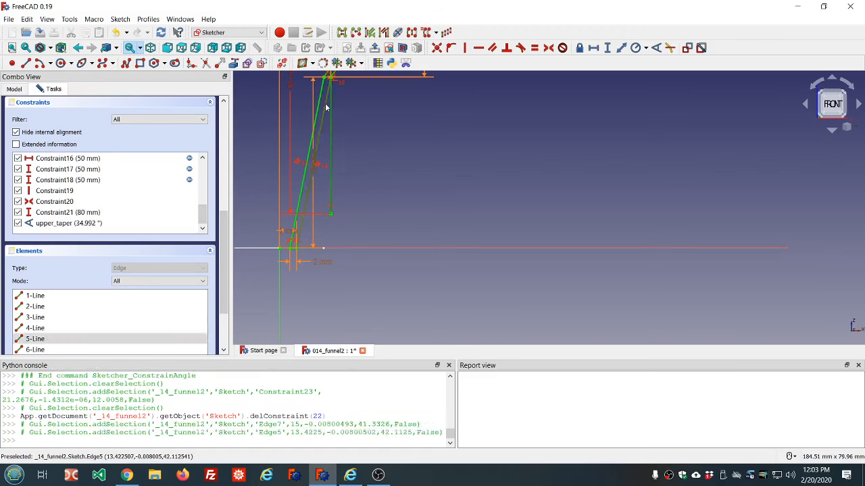
pyautogui.click(656, 48)
pyautogui.scroll(-2, 487, 146)
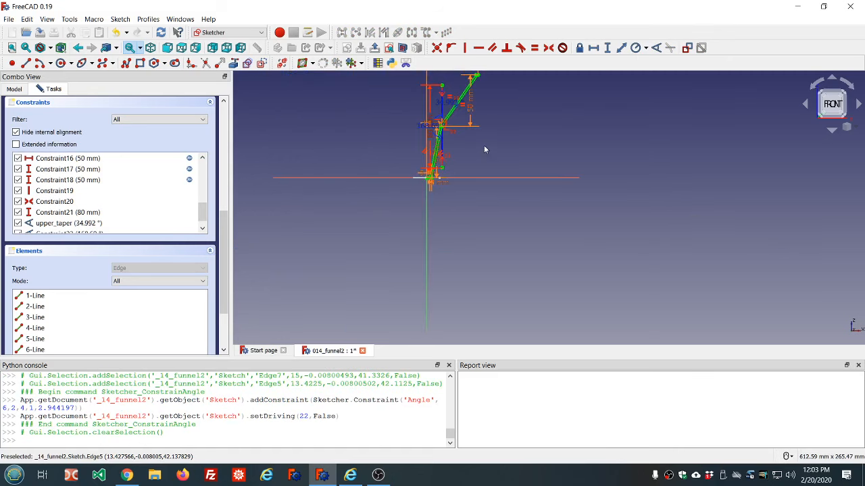
pyautogui.scroll(5, 484, 146)
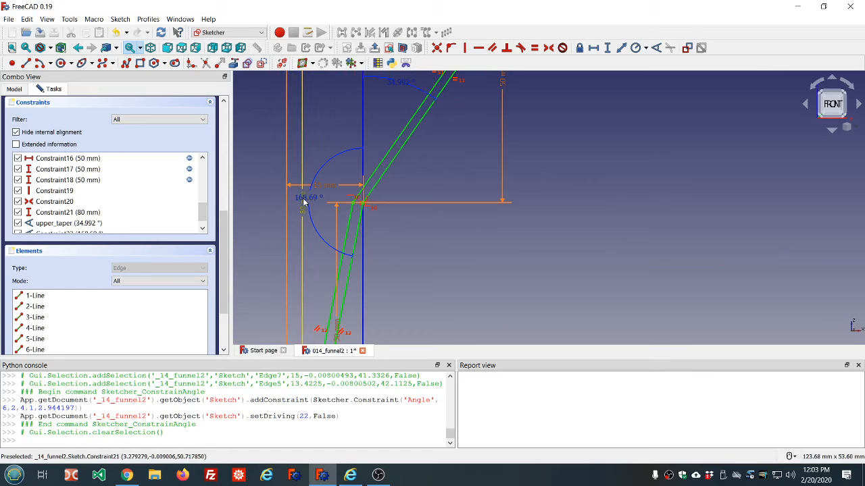
pyautogui.moveTo(311, 200); pyautogui.dragTo(436, 225)
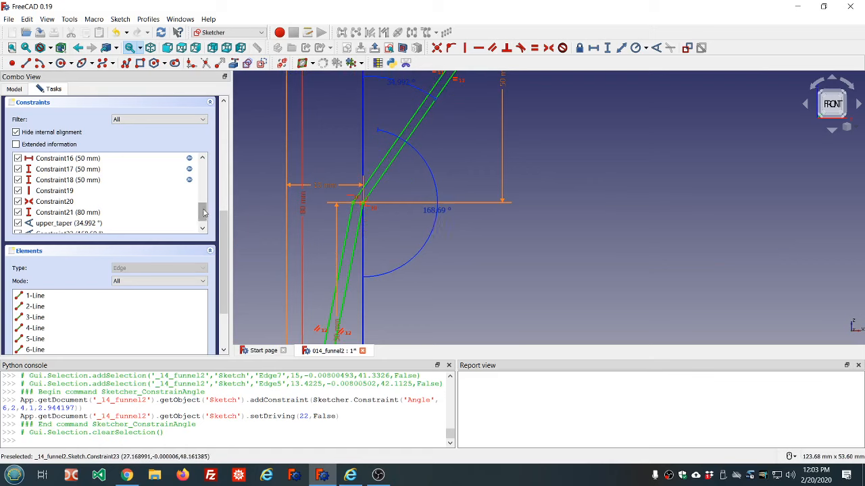
# Rename the lower wall's reference angle constraint to lower_taper
pyautogui.scroll(-1, 61, 227)
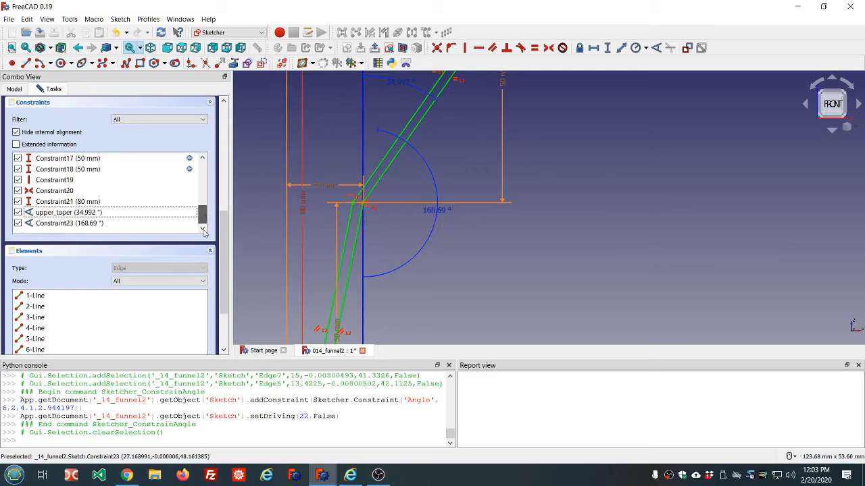
pyautogui.click(57, 224)
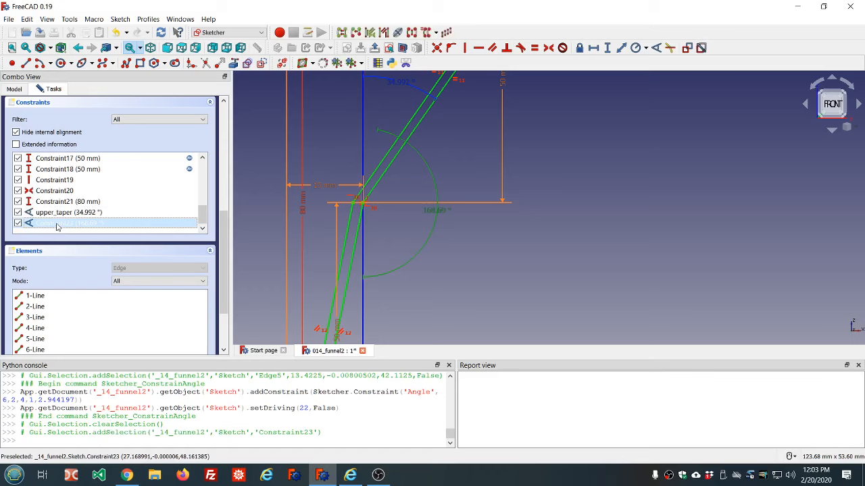
pyautogui.click(57, 224)
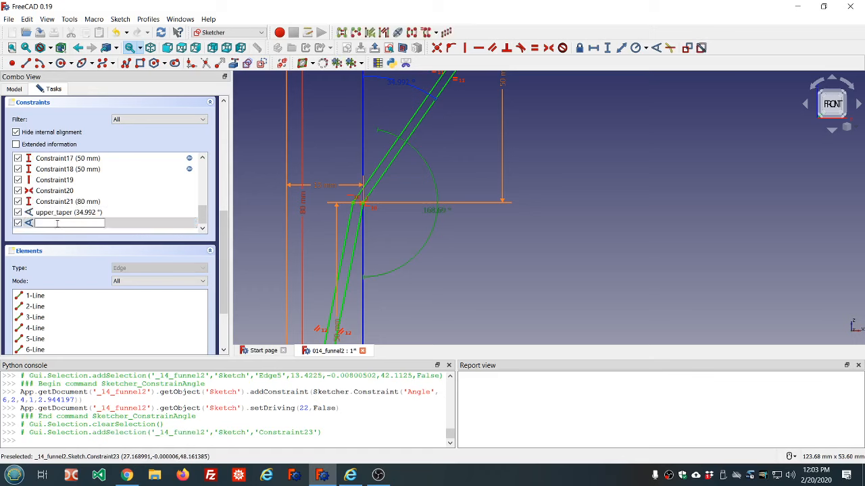
pyautogui.write('lower_taper')
pyautogui.press('Return')
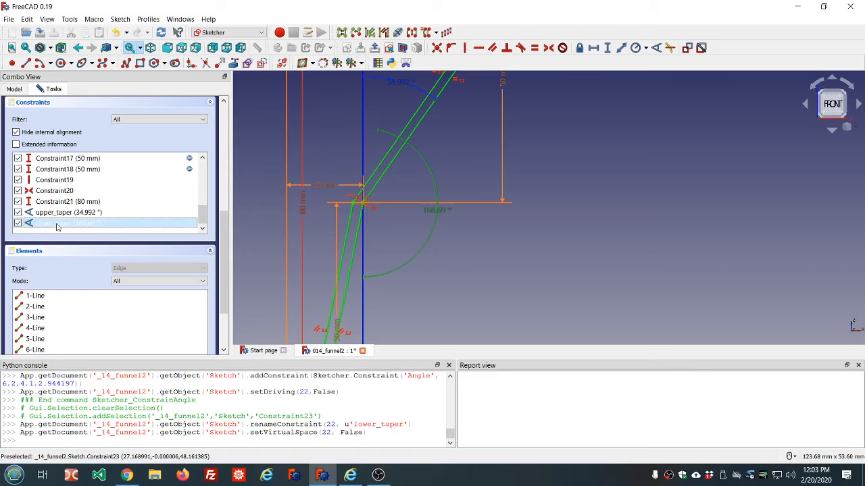
# Close the sketch and return to the model
pyautogui.click(58, 214)
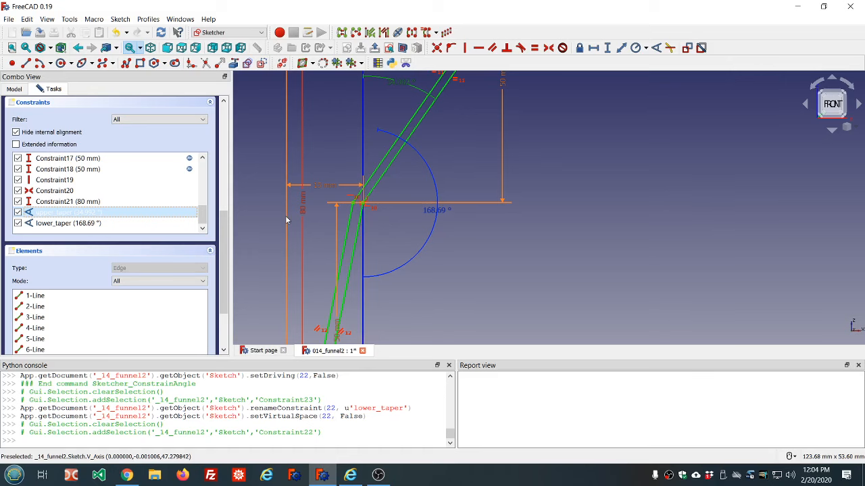
pyautogui.moveTo(223, 242); pyautogui.dragTo(220, 134)
pyautogui.click(110, 110)
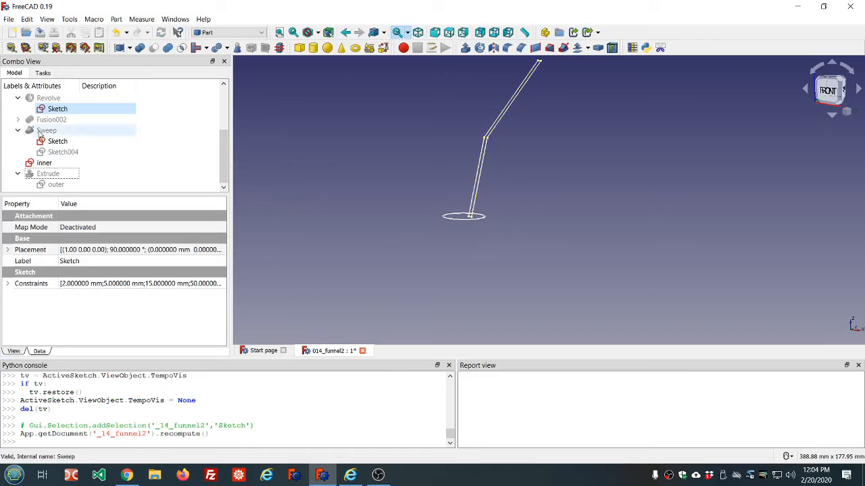
# Temporarily show the original Revolve funnel to compare its shape, then hide it again
pyautogui.scroll(2, 97, 141)
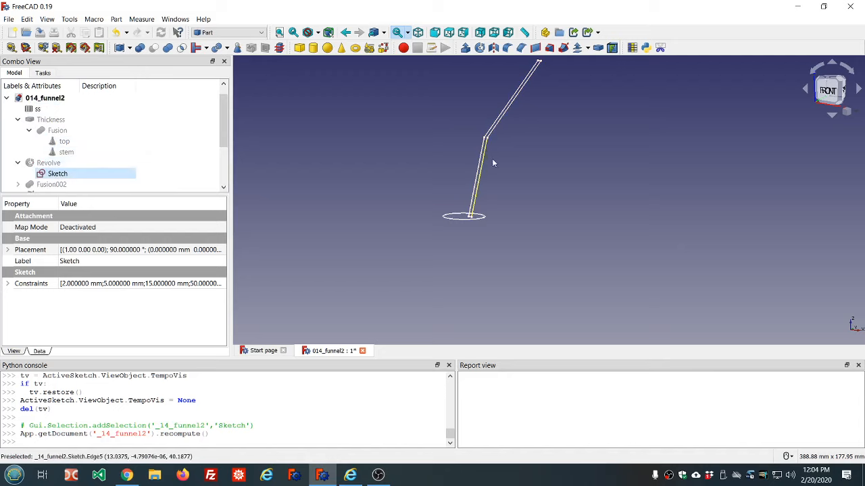
pyautogui.click(66, 165)
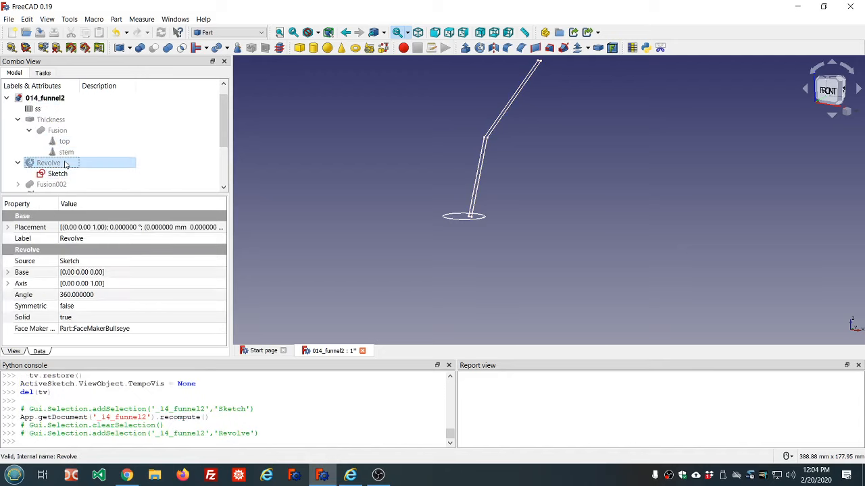
pyautogui.press('space')
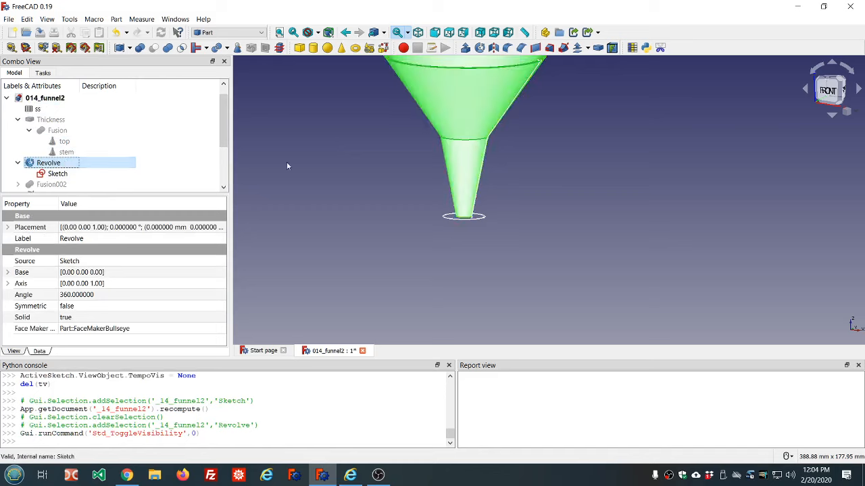
pyautogui.scroll(-3, 352, 177)
pyautogui.moveTo(365, 176); pyautogui.dragTo(436, 235, button='middle')
pyautogui.press('1')
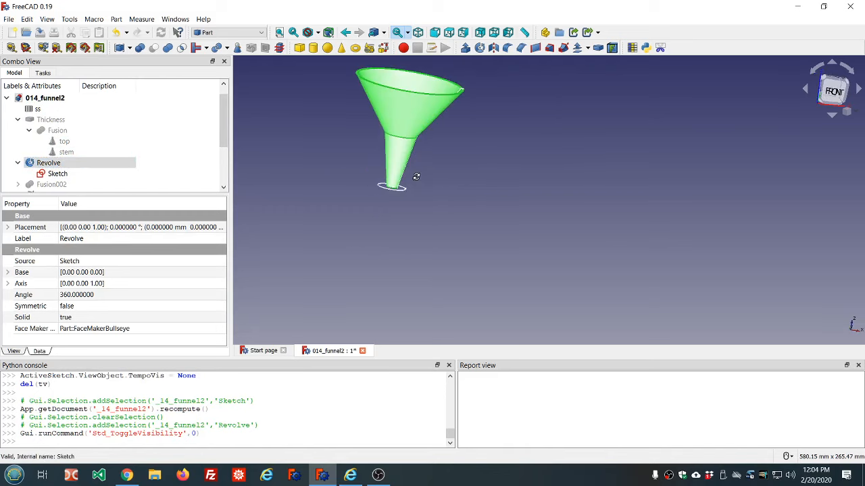
pyautogui.click(70, 166)
pyautogui.press('space')
pyautogui.scroll(-3, 290, 165)
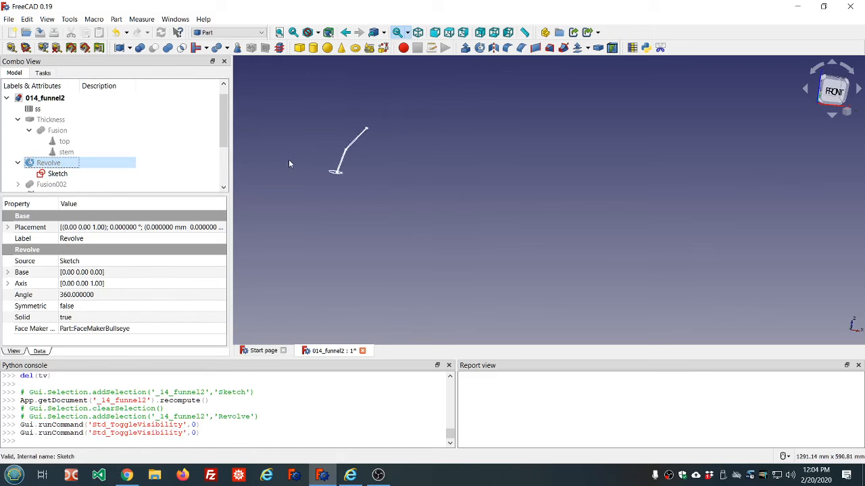
# Show the Extrude built from the outer sketch
pyautogui.scroll(-2, 199, 151)
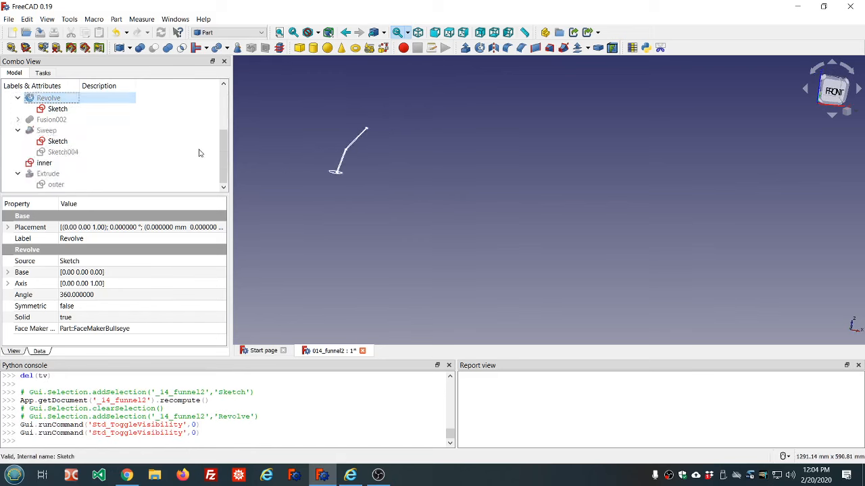
pyautogui.click(40, 177)
pyautogui.press('space')
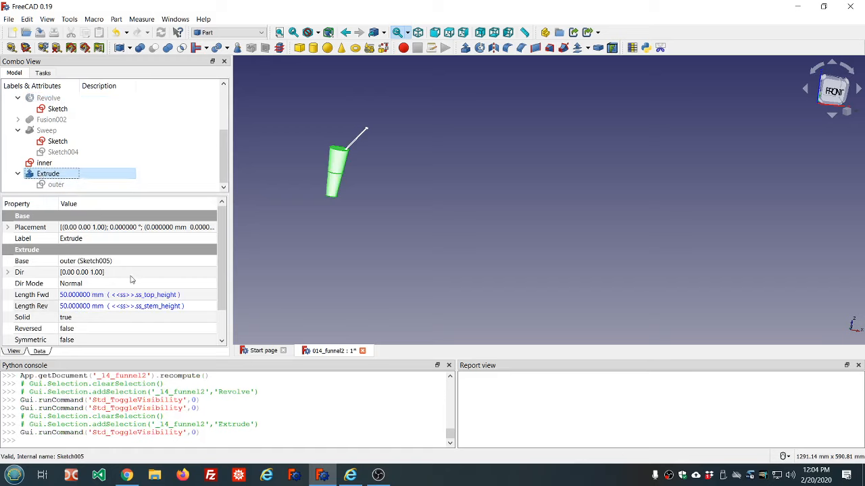
# Bind the Extrude's Taper Angle to the expression Sketch.Constraints.upper_taper
pyautogui.moveTo(221, 270); pyautogui.dragTo(228, 324)
pyautogui.click(121, 321)
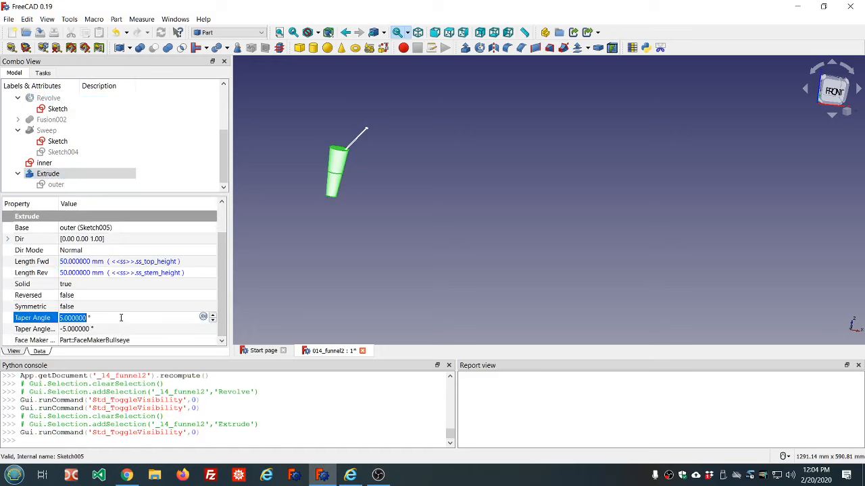
pyautogui.click(204, 318)
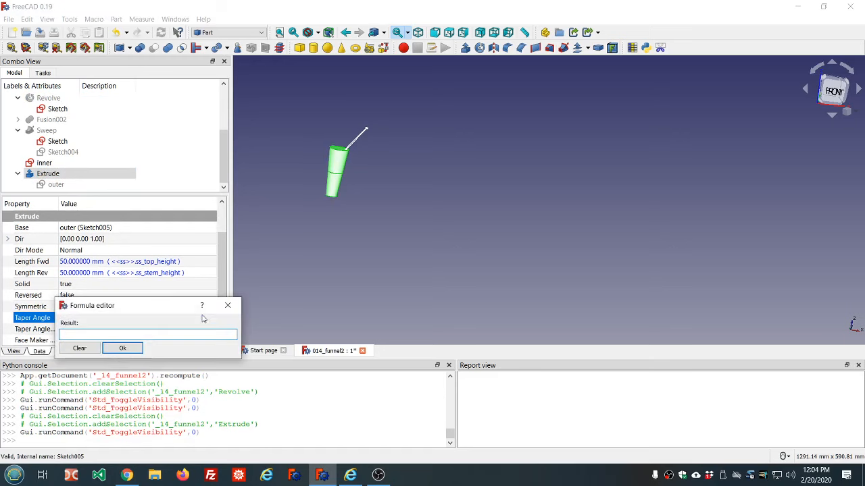
pyautogui.write('sketch.Constraints.')
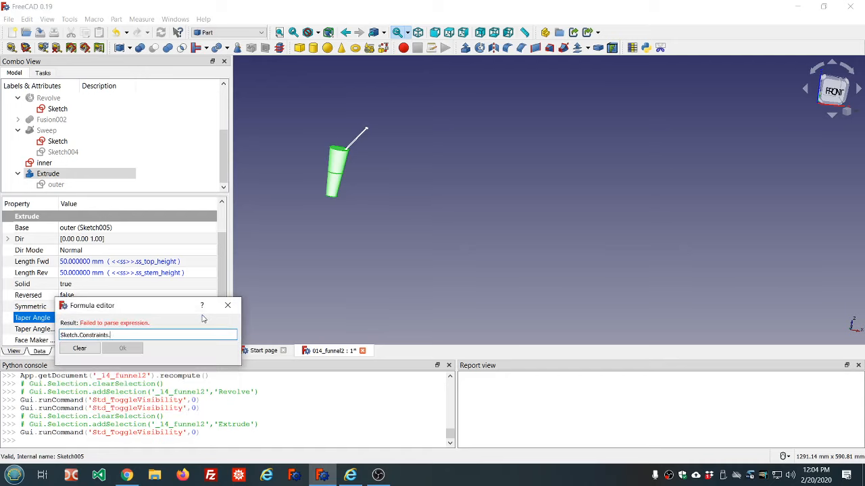
pyautogui.write('upper')
pyautogui.press('BackSpace')
pyautogui.press('BackSpace')
pyautogui.press('BackSpace')
pyautogui.press('BackSpace')
pyautogui.press('BackSpace')
pyautogui.press('BackSpace')
pyautogui.write('upper_taper')
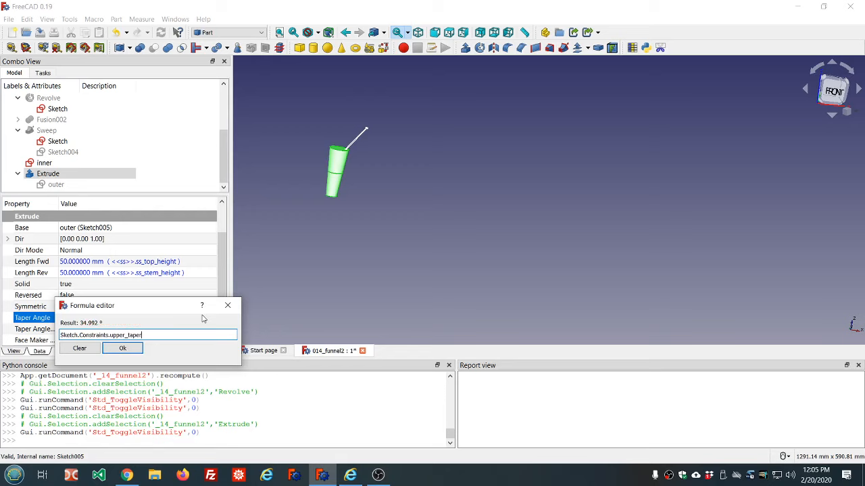
pyautogui.click(123, 348)
# Open a formula for the Extrude's Taper Angle Rev and enter Sketch.Constraints.lower_taper
pyautogui.click(109, 330)
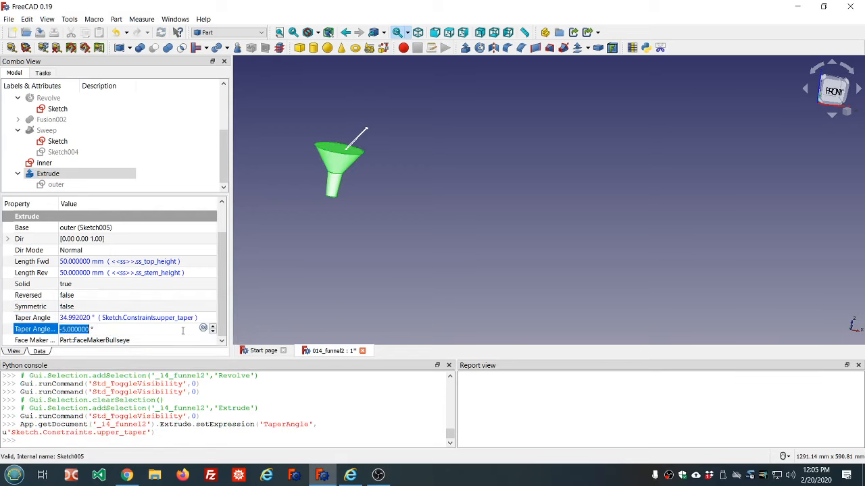
pyautogui.click(204, 329)
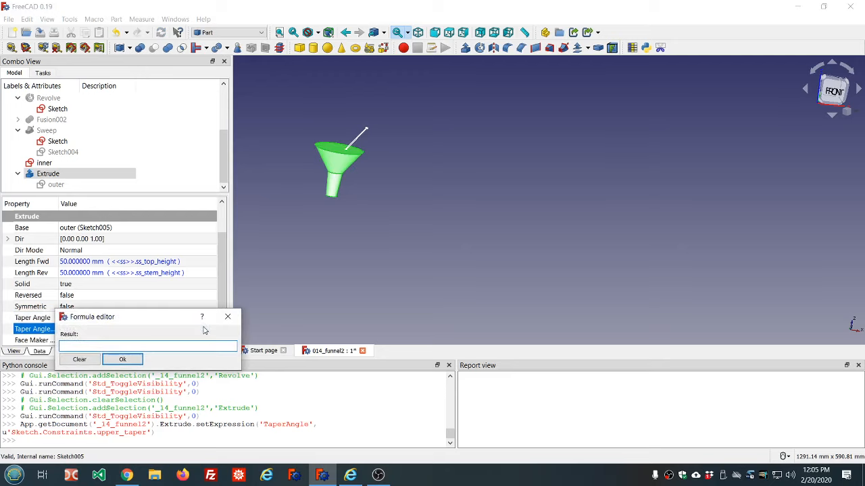
pyautogui.write('S')
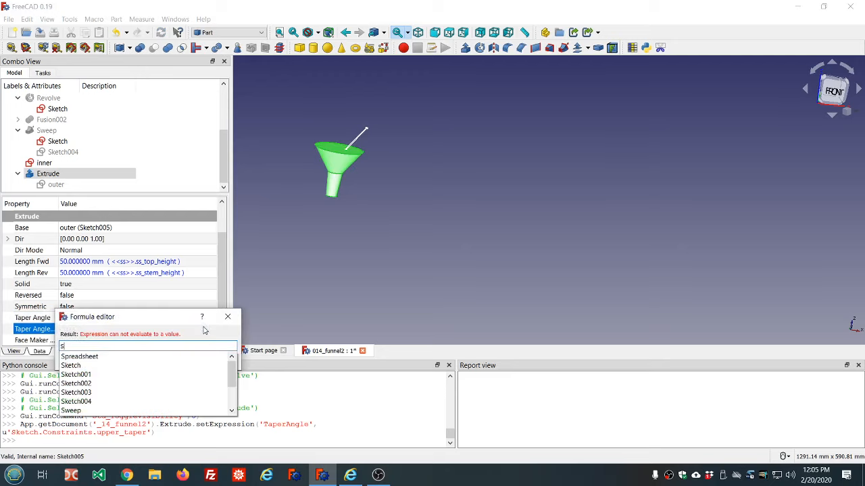
pyautogui.write('ke')
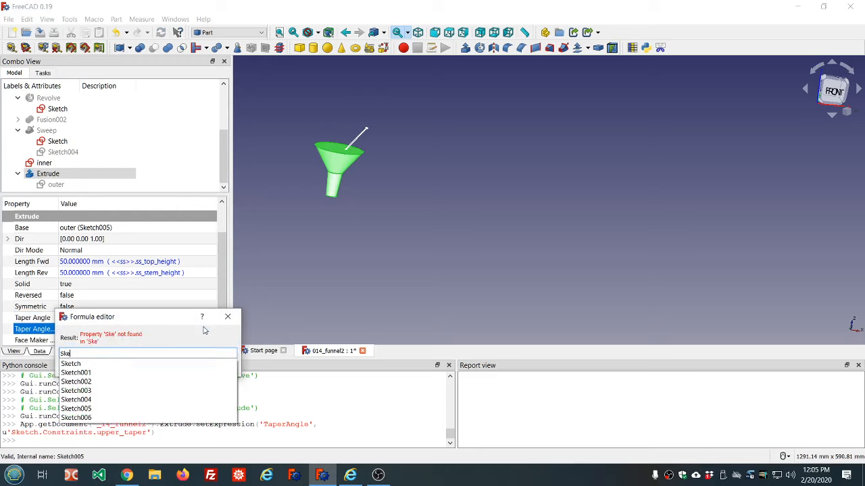
pyautogui.write('tch.Con')
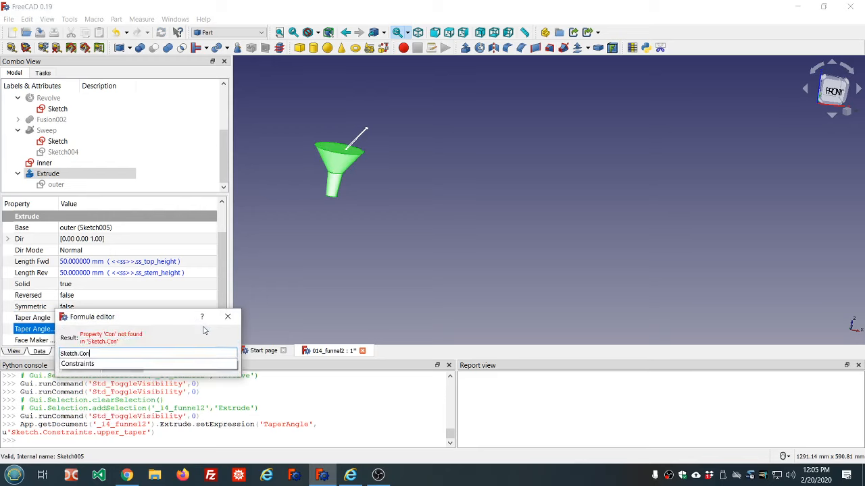
pyautogui.write('straints.')
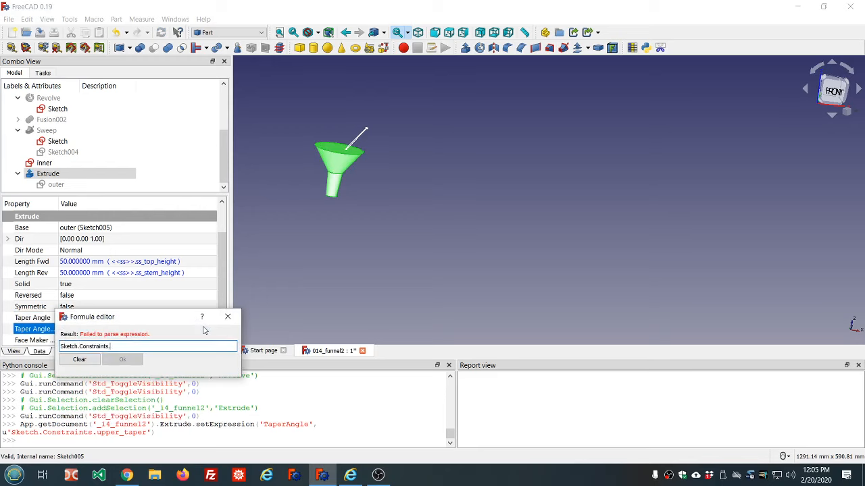
pyautogui.write('lower_taper')
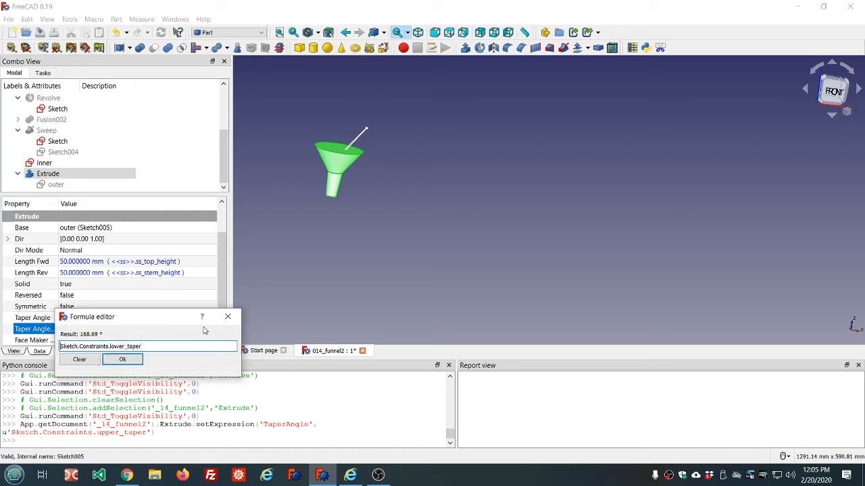
pyautogui.write('180')
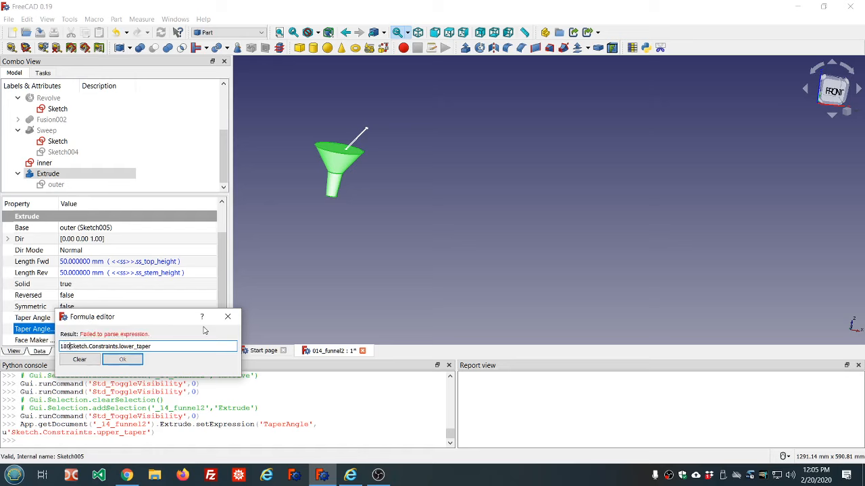
pyautogui.write('-')
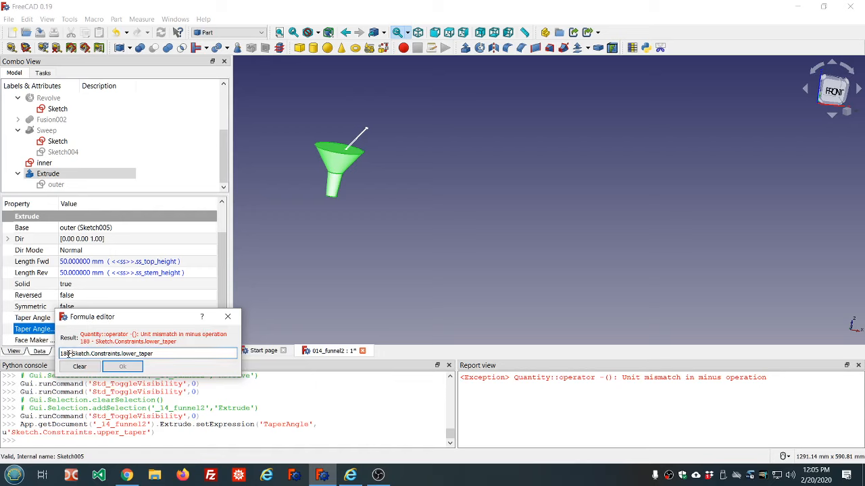
# Change the reverse taper formula to 180 deg - Sketch.Constraints.lower_taper
pyautogui.click(69, 353)
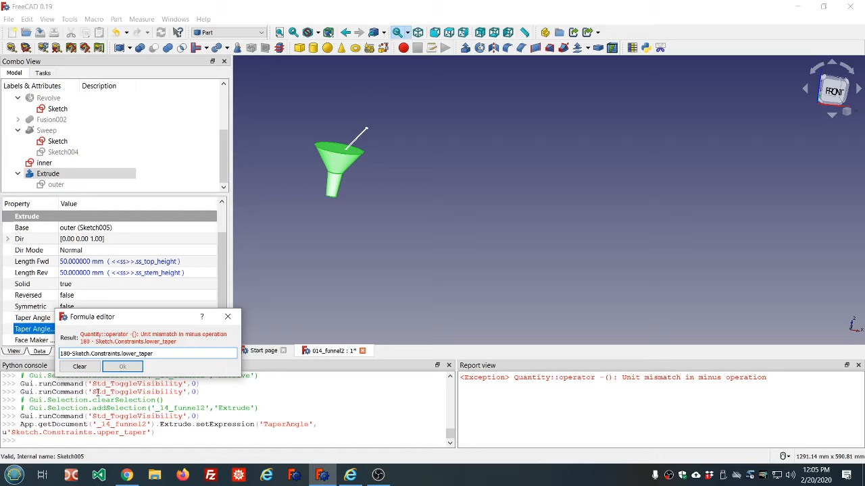
pyautogui.write('deg')
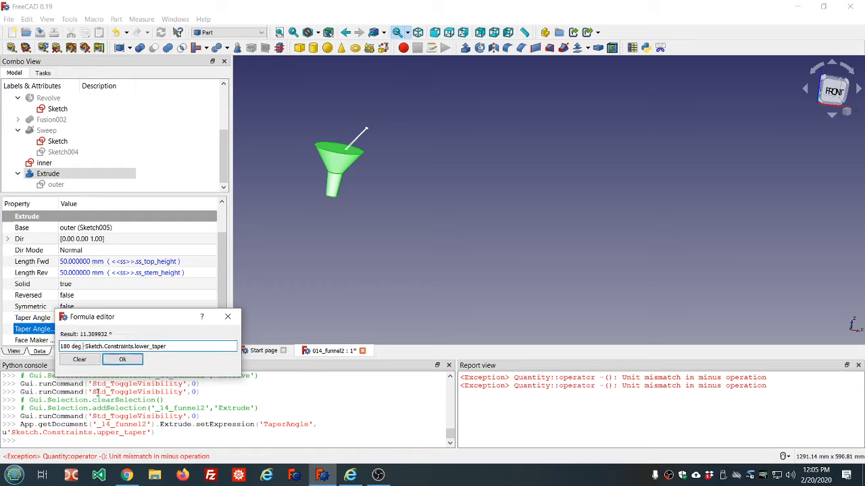
pyautogui.click(86, 348)
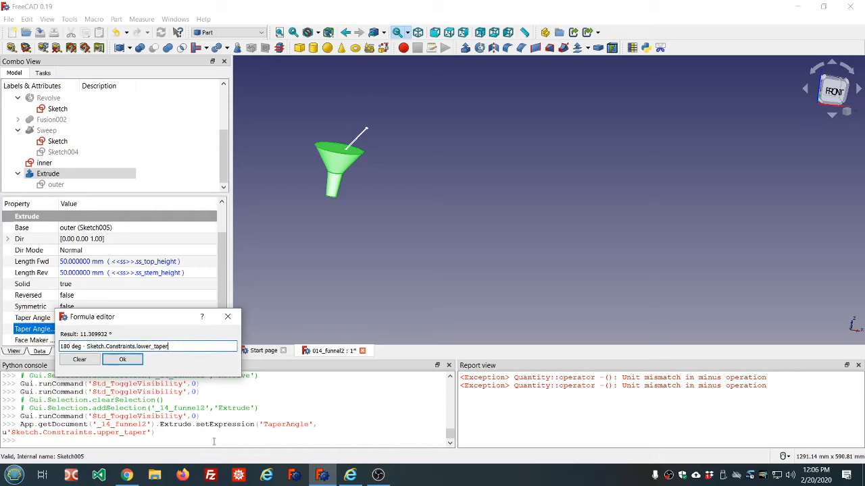
# Try adding a multiplier to the lower taper term in the reverse taper formula
pyautogui.write('*')
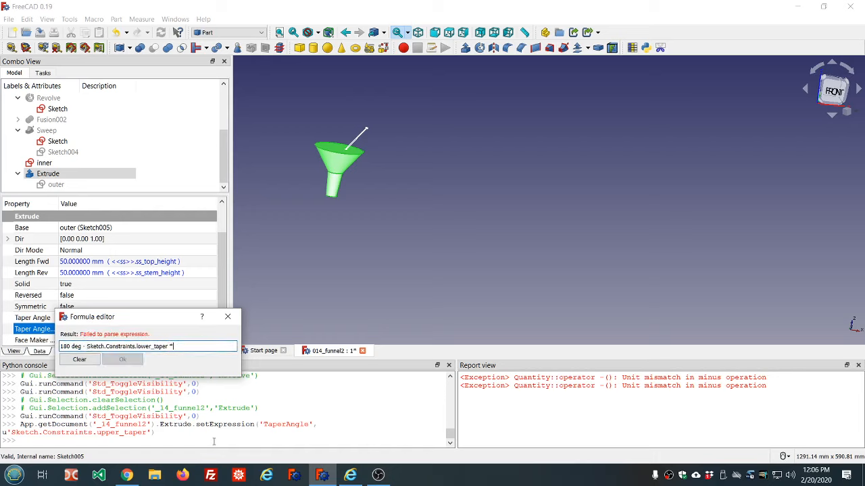
pyautogui.write(' 1')
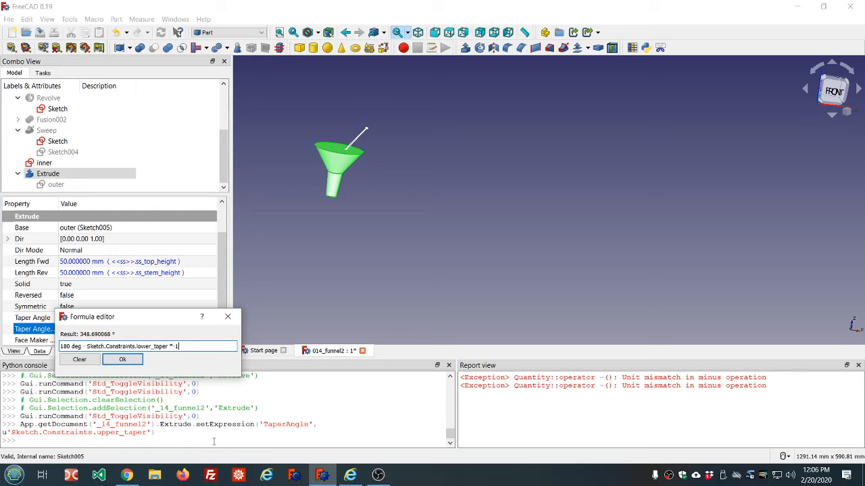
pyautogui.press('BackSpace')
pyautogui.press('BackSpace')
pyautogui.press('BackSpace')
pyautogui.press('Delete')
pyautogui.press('Delete')
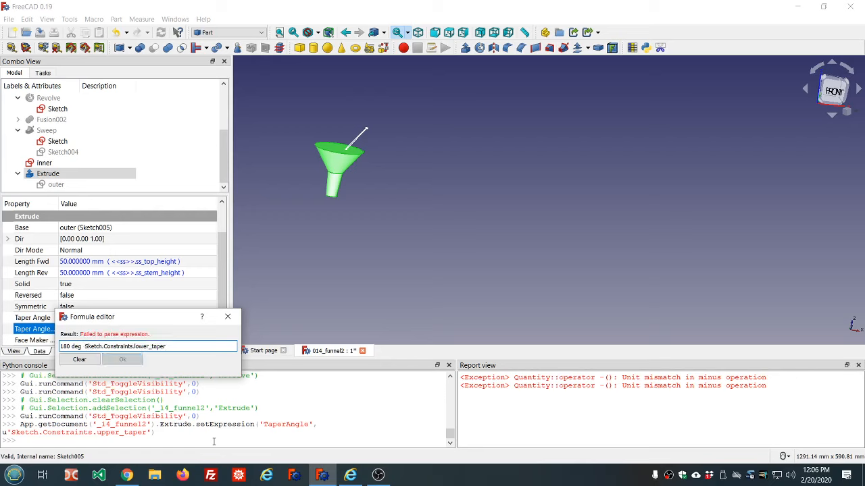
# Set the Extrude's reverse taper formula to Sketch.Constraints.lower_taper - 180 deg and confirm it
pyautogui.write('+')
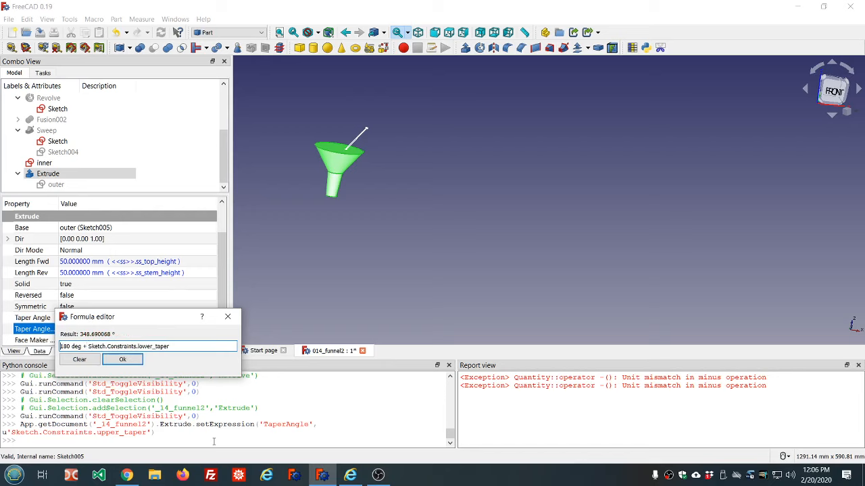
pyautogui.press('Delete')
pyautogui.press('Delete')
pyautogui.press('Delete')
pyautogui.press('Delete')
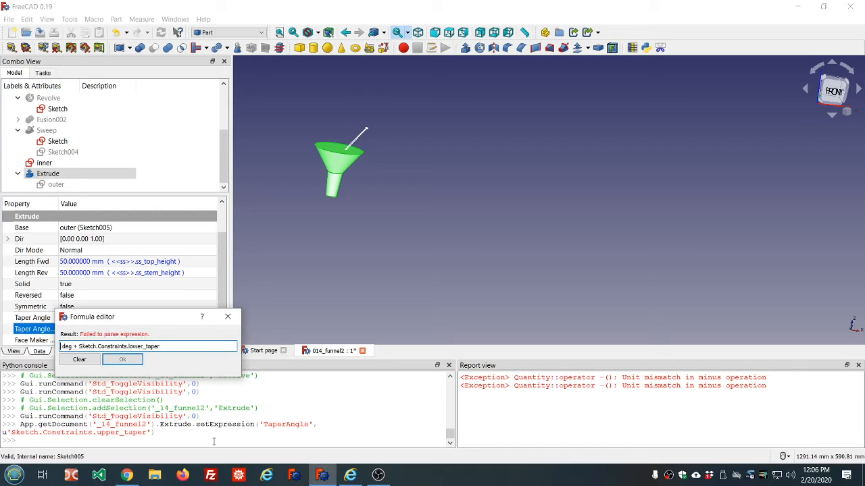
pyautogui.write('360')
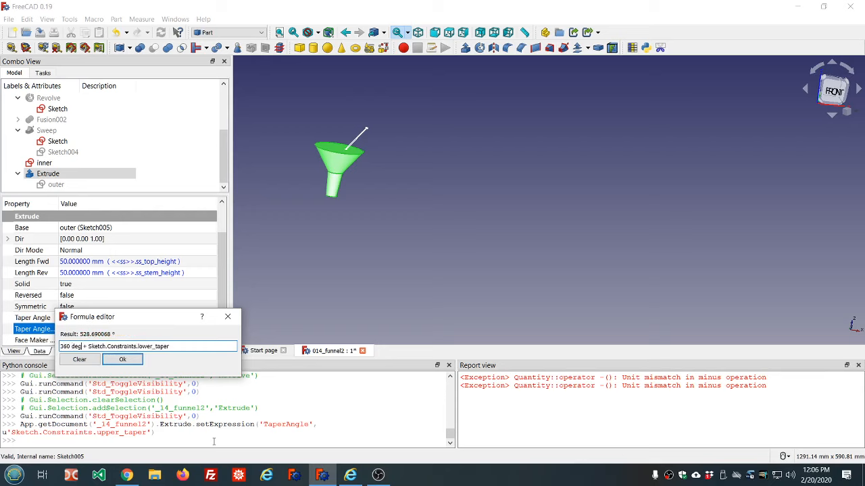
pyautogui.press('Delete')
pyautogui.press('Delete')
pyautogui.write('-')
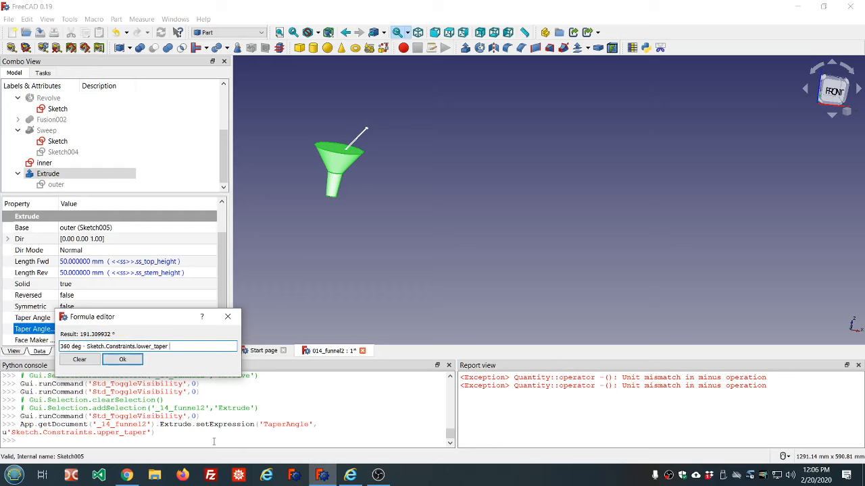
pyautogui.press('End')
pyautogui.write('-180')
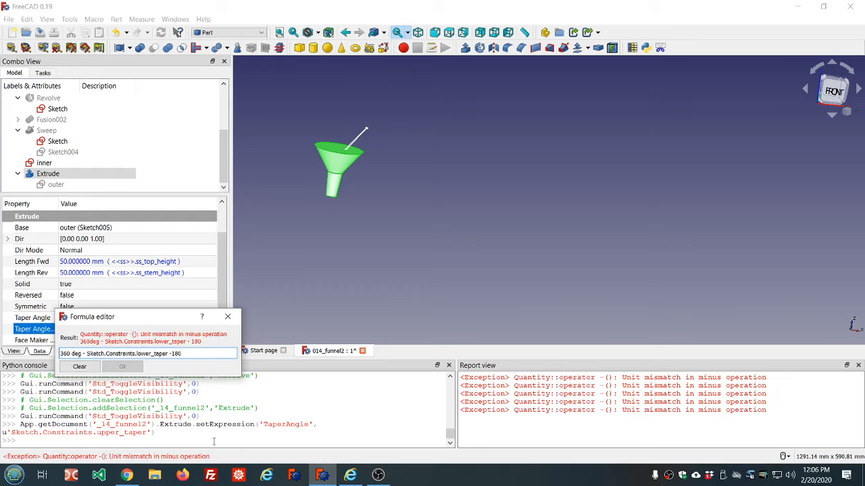
pyautogui.write(' deg')
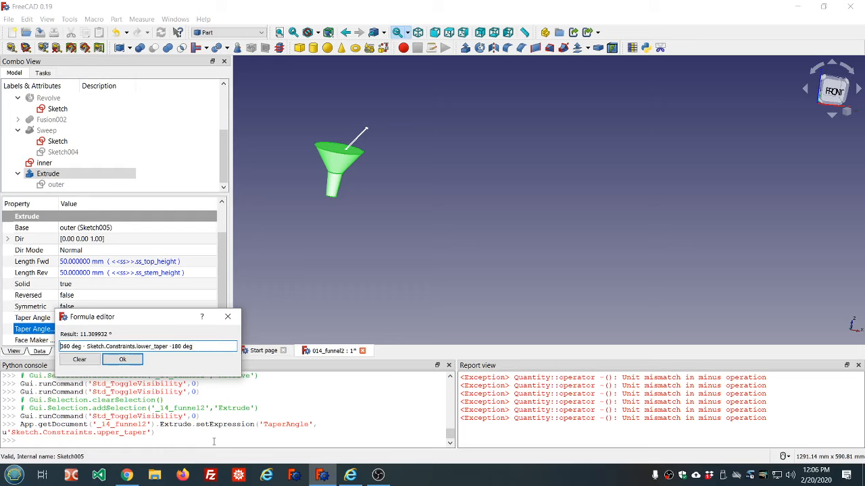
pyautogui.press('Delete')
pyautogui.press('Delete')
pyautogui.press('Delete')
pyautogui.press('Delete')
pyautogui.press('Delete')
pyautogui.press('Delete')
pyautogui.press('Delete')
pyautogui.press('Delete')
pyautogui.press('Delete')
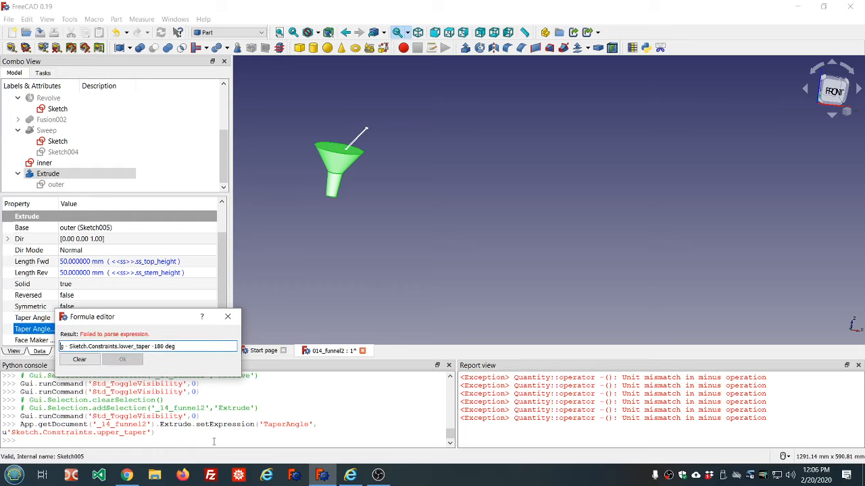
pyautogui.press('Delete')
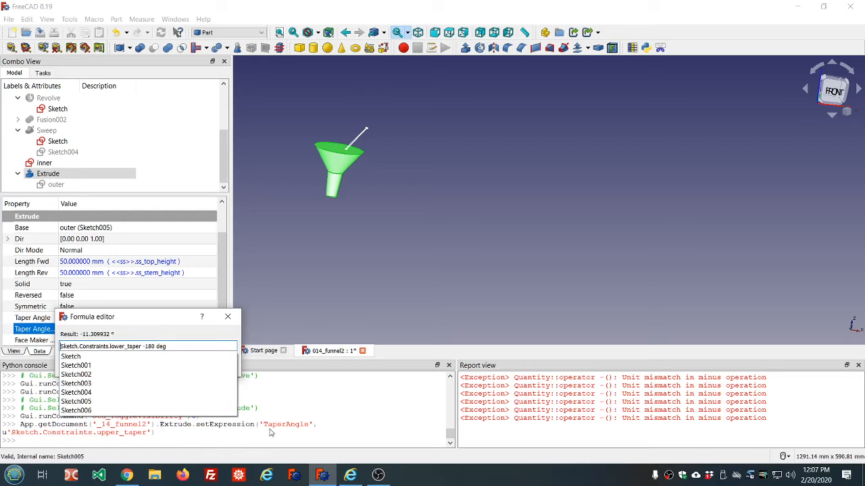
pyautogui.click(198, 347)
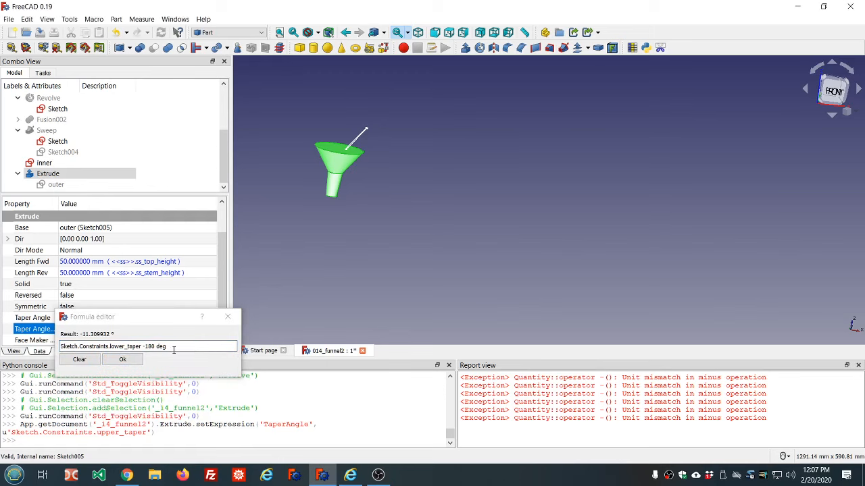
pyautogui.click(122, 359)
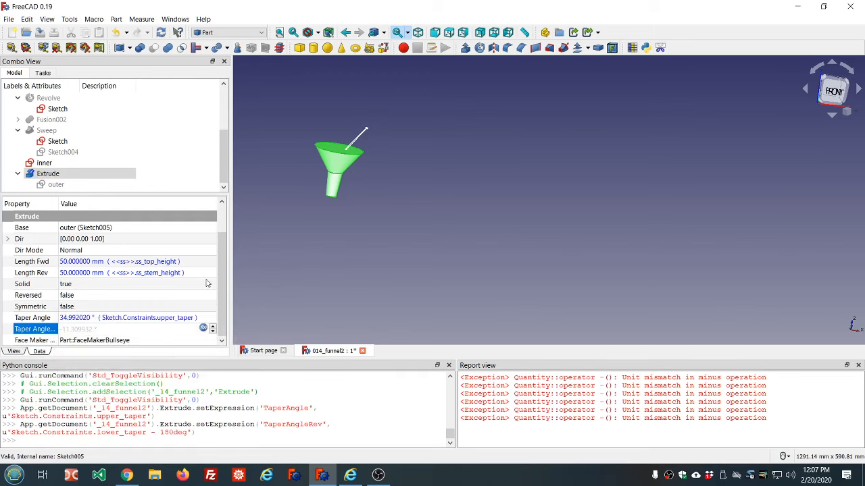
# Hide the Revolve's reference sketch to inspect the extruded outer funnel shell
pyautogui.click(188, 298)
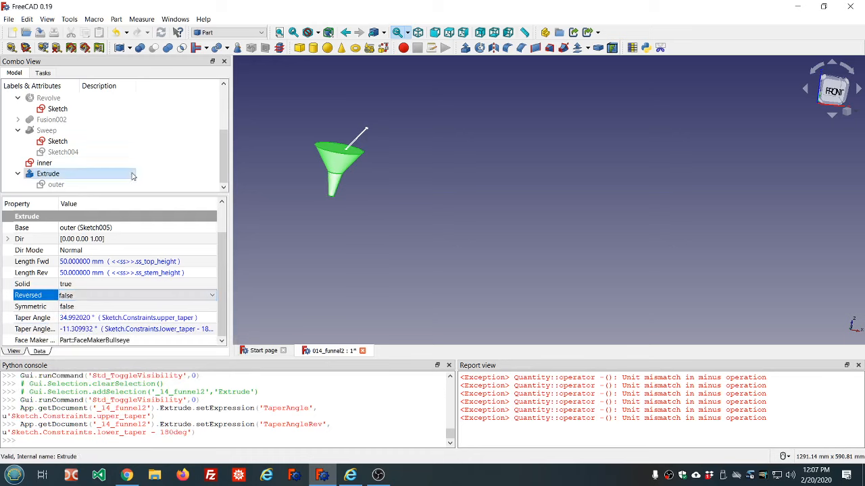
pyautogui.scroll(2, 111, 144)
pyautogui.scroll(-2, 111, 144)
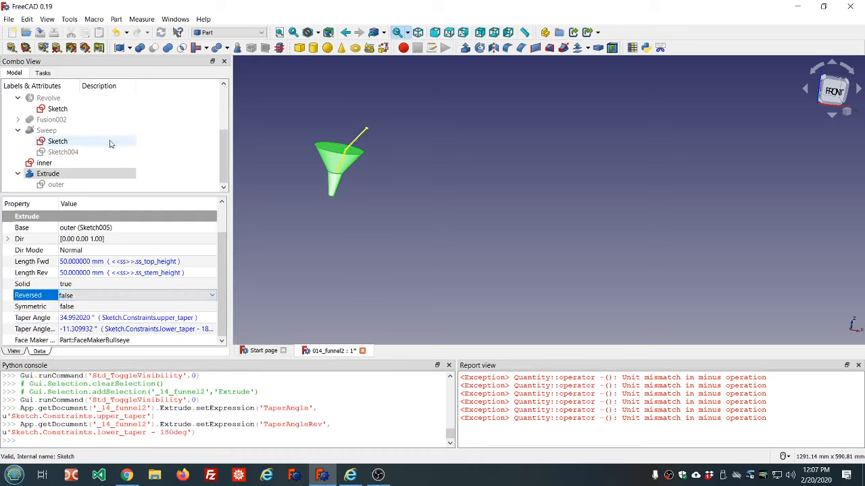
pyautogui.click(74, 109)
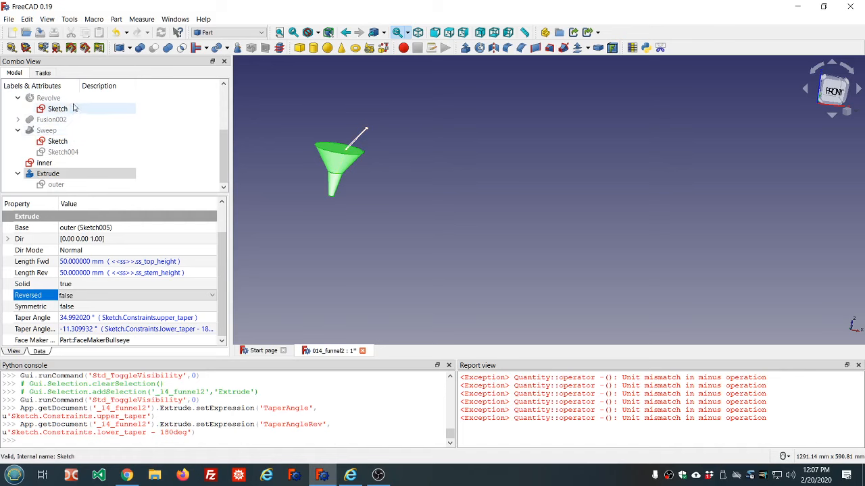
pyautogui.press('space')
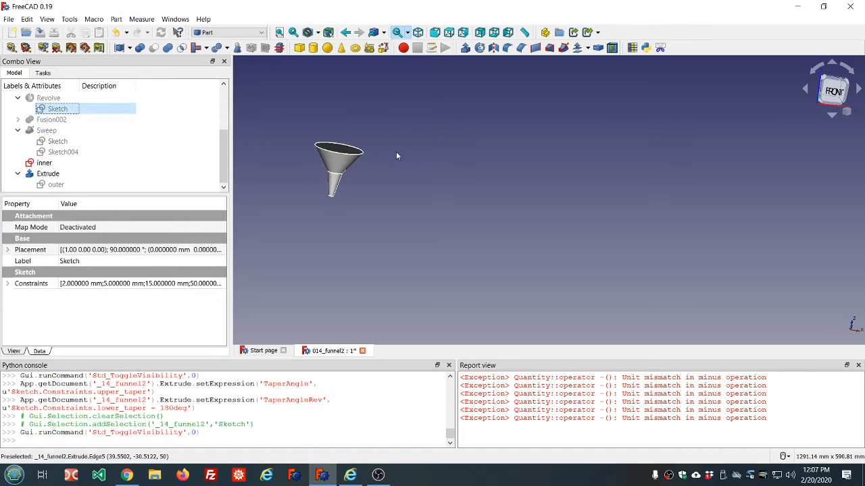
pyautogui.moveTo(396, 151)
pyautogui.mouseDown(button='middle')
pyautogui.moveTo(390, 180)
pyautogui.moveTo(352, 226)
pyautogui.mouseUp(button='middle')
pyautogui.scroll(5, 357, 228)
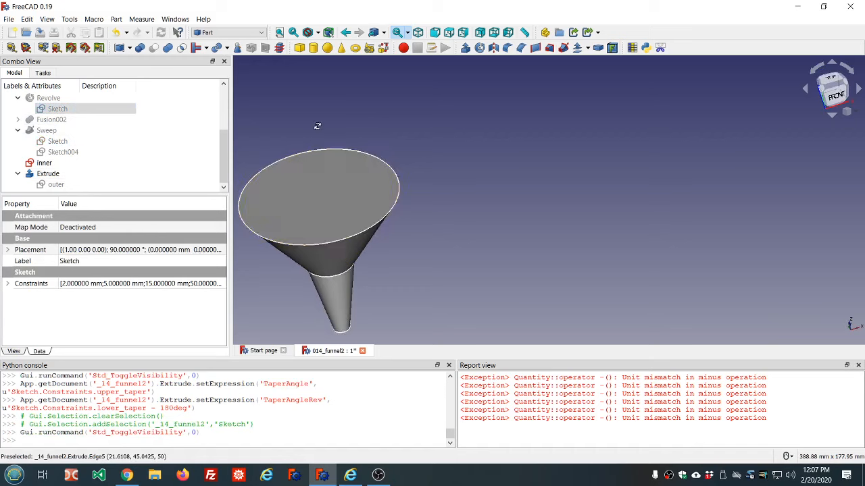
pyautogui.moveTo(313, 126); pyautogui.dragTo(334, 113, button='middle')
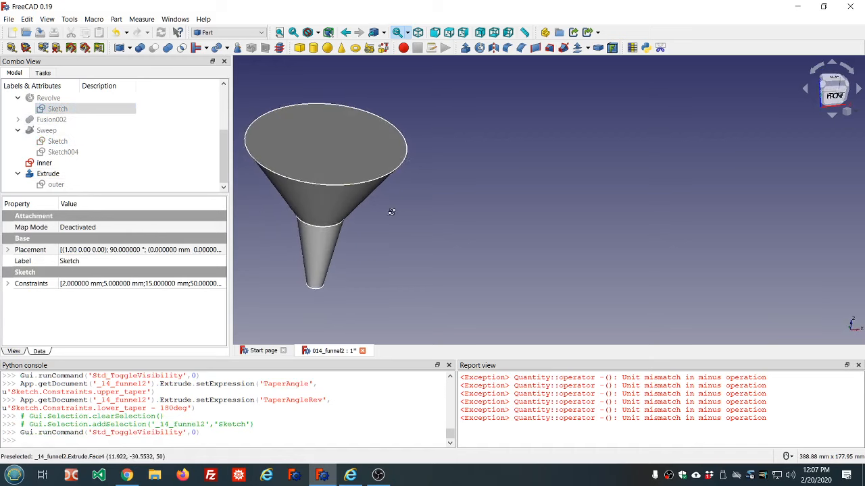
pyautogui.moveTo(396, 207); pyautogui.dragTo(397, 205, button='middle')
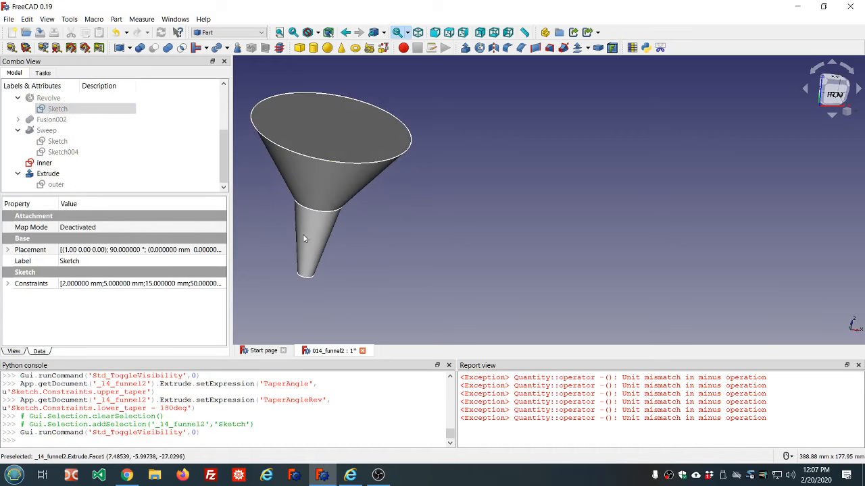
# Delete the inner sketch and undo the deletion
pyautogui.click(50, 163)
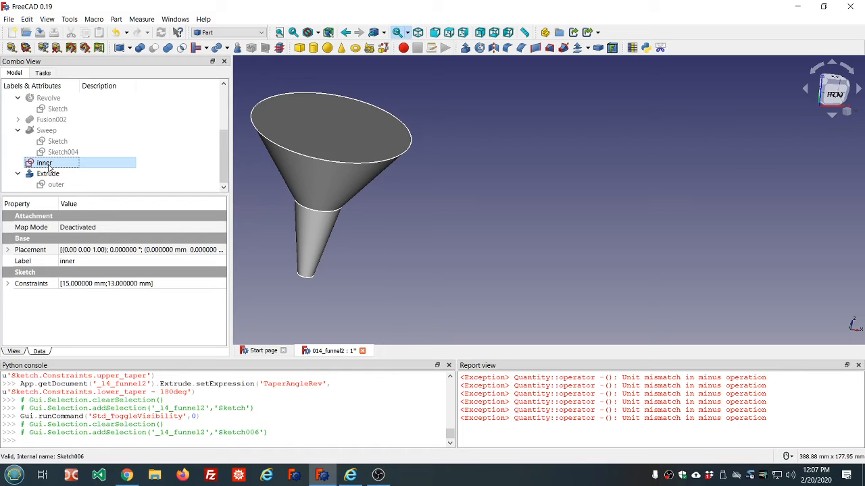
pyautogui.press('Delete')
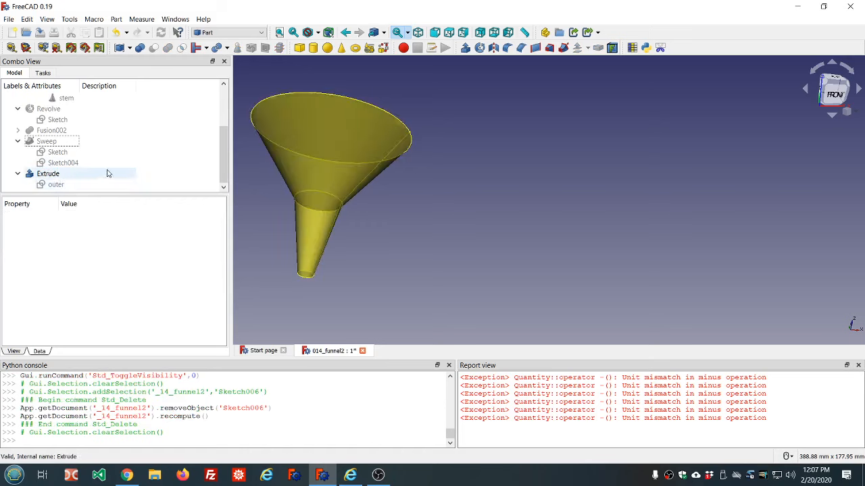
pyautogui.click(48, 175)
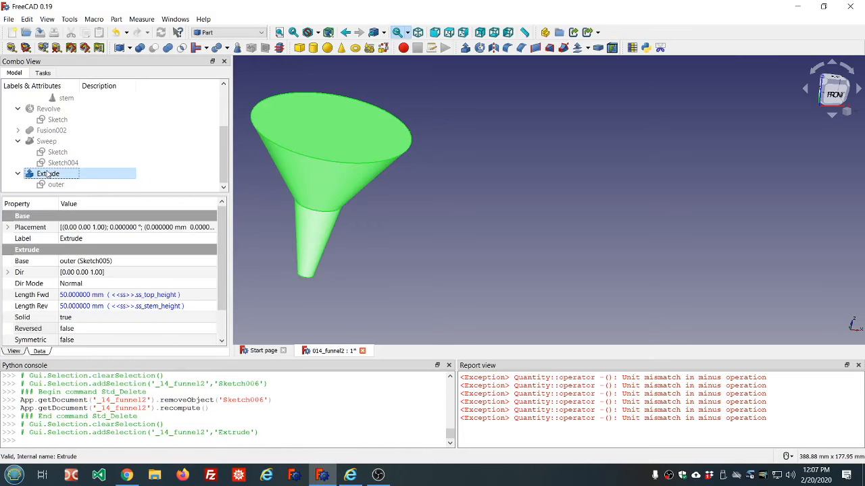
pyautogui.click(116, 32)
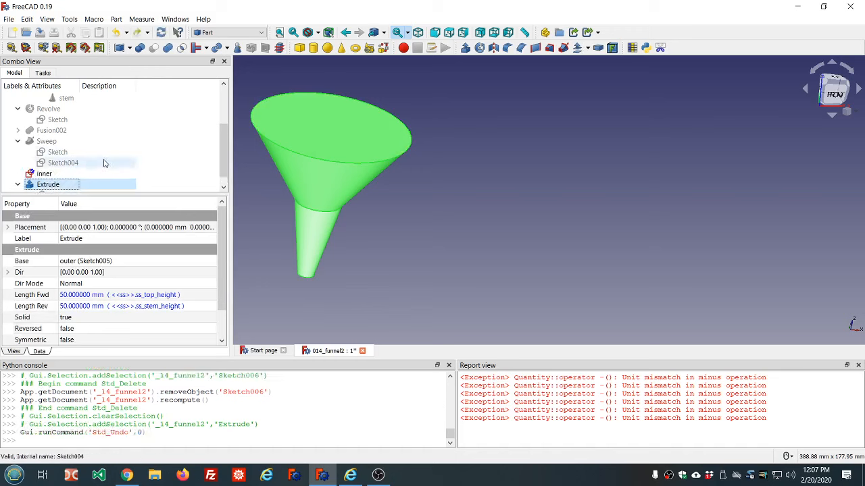
# Recompute the document and clear the report view
pyautogui.hotkey('ctrl', 'r')
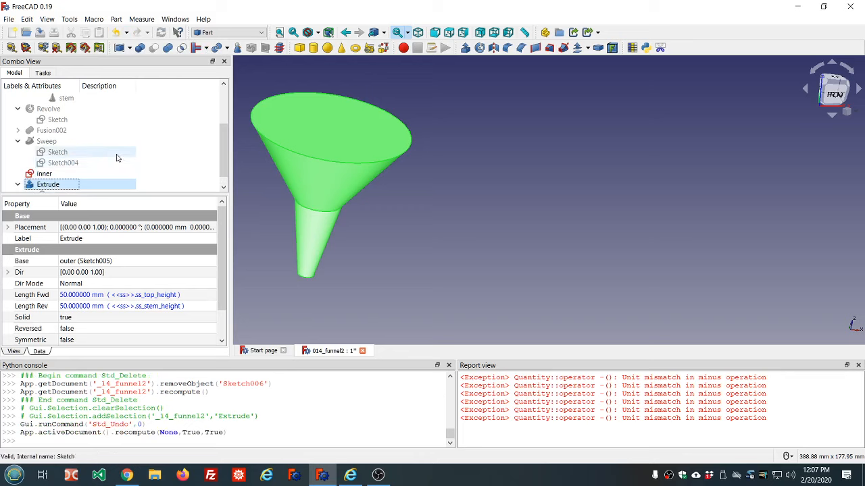
pyautogui.rightClick(536, 394)
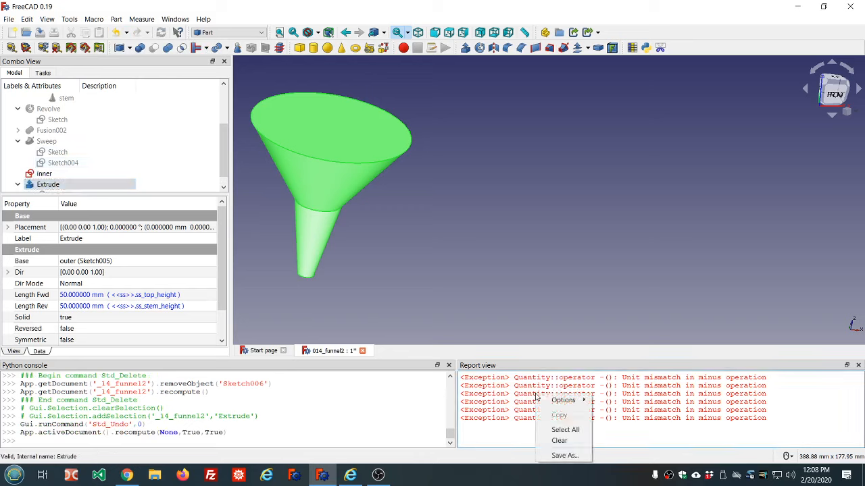
pyautogui.click(559, 442)
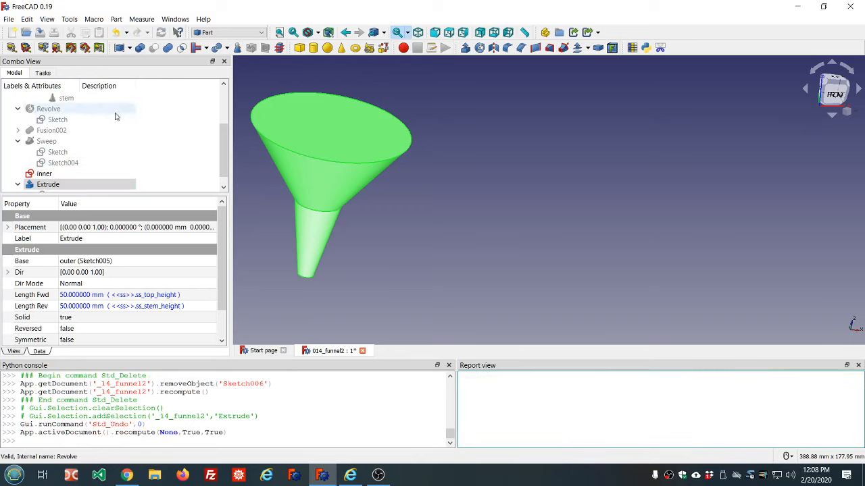
# Duplicate only the Extrude, excluding its ss, Sketch and outer dependencies, and select the copy Extrude001
pyautogui.scroll(-1, 155, 139)
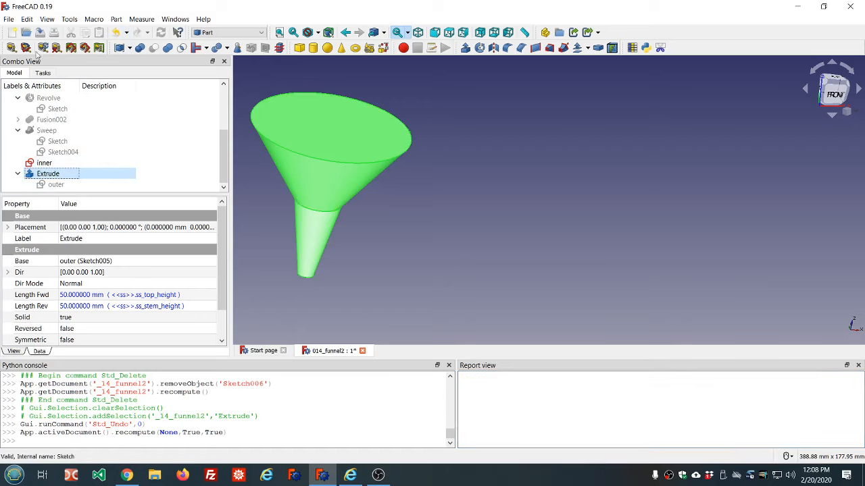
pyautogui.click(27, 19)
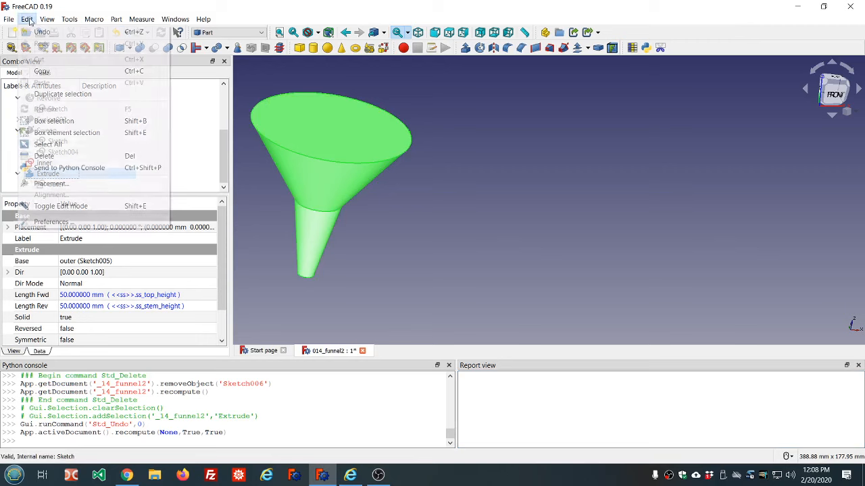
pyautogui.click(68, 94)
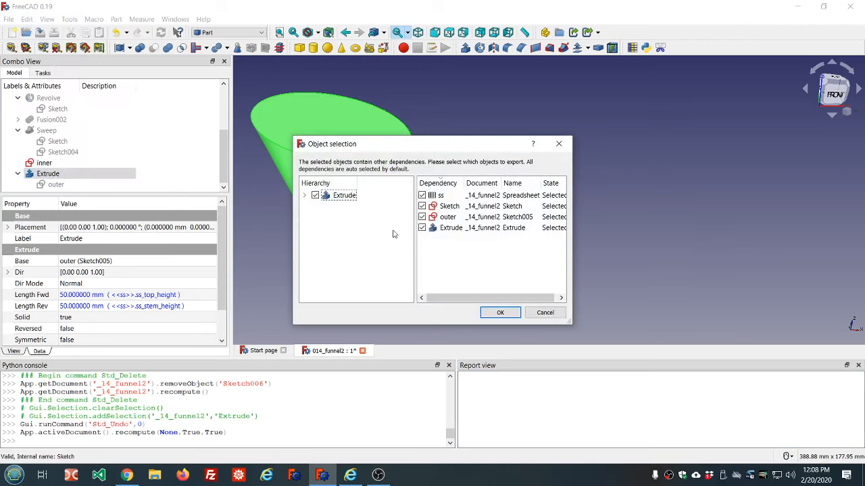
pyautogui.click(422, 196)
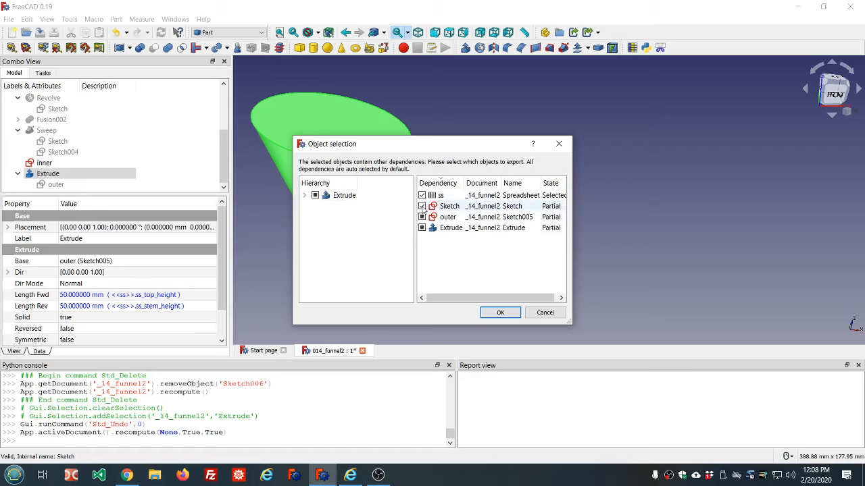
pyautogui.click(423, 217)
pyautogui.click(422, 217)
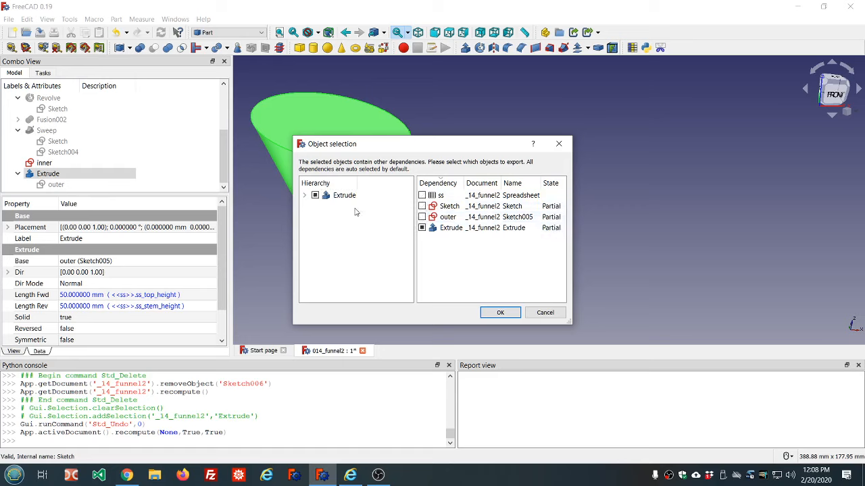
pyautogui.click(500, 312)
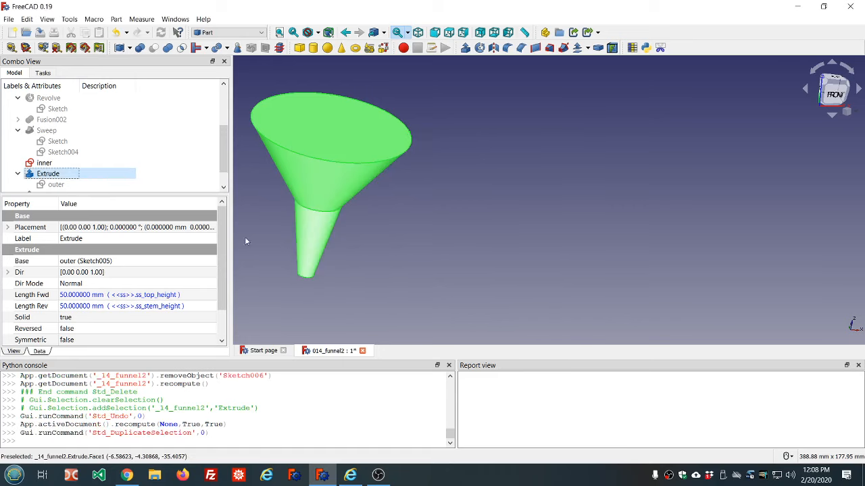
pyautogui.scroll(-1, 174, 170)
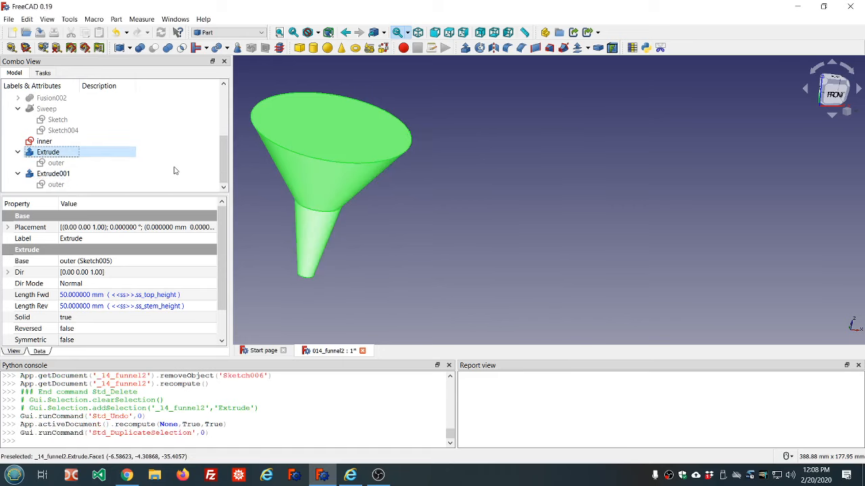
pyautogui.click(54, 174)
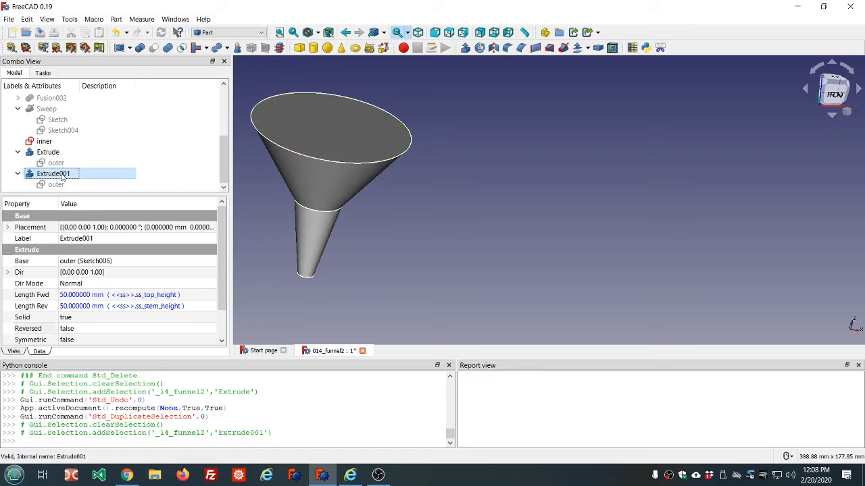
# Relink the duplicated Extrude001's Base from the outer sketch to the inner sketch
pyautogui.scroll(-1, 98, 292)
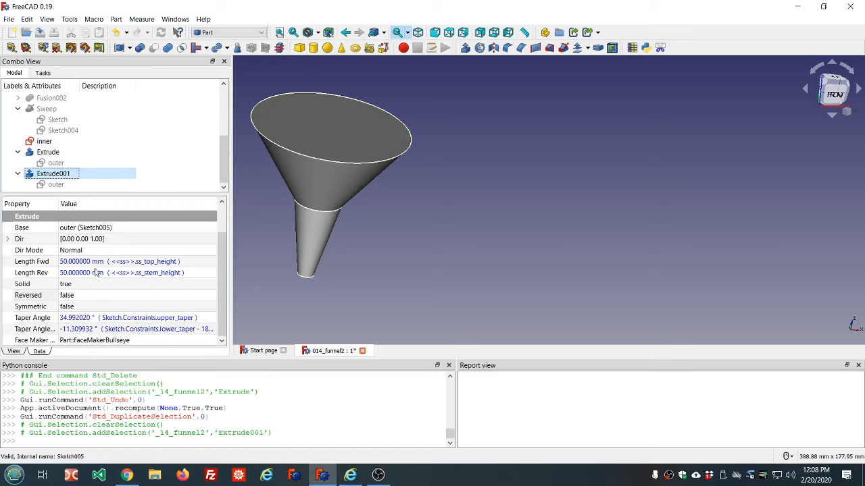
pyautogui.scroll(1, 96, 274)
pyautogui.click(98, 262)
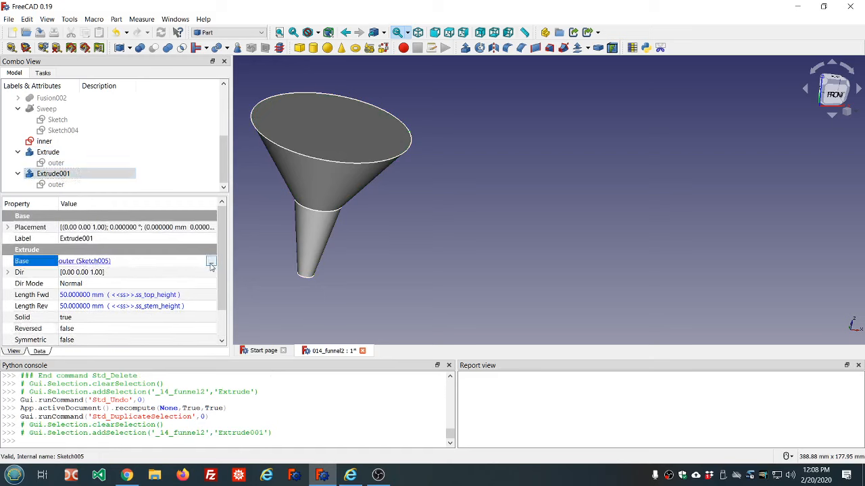
pyautogui.click(211, 263)
pyautogui.scroll(-3, 437, 175)
pyautogui.scroll(-2, 437, 175)
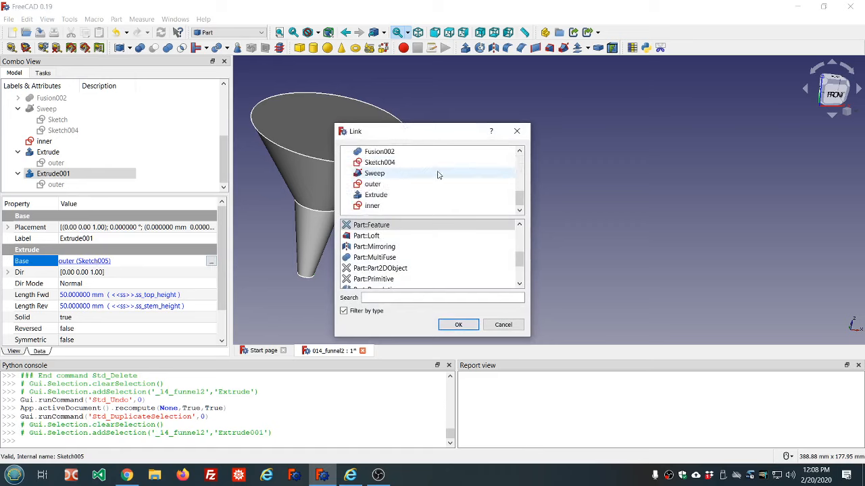
pyautogui.click(378, 205)
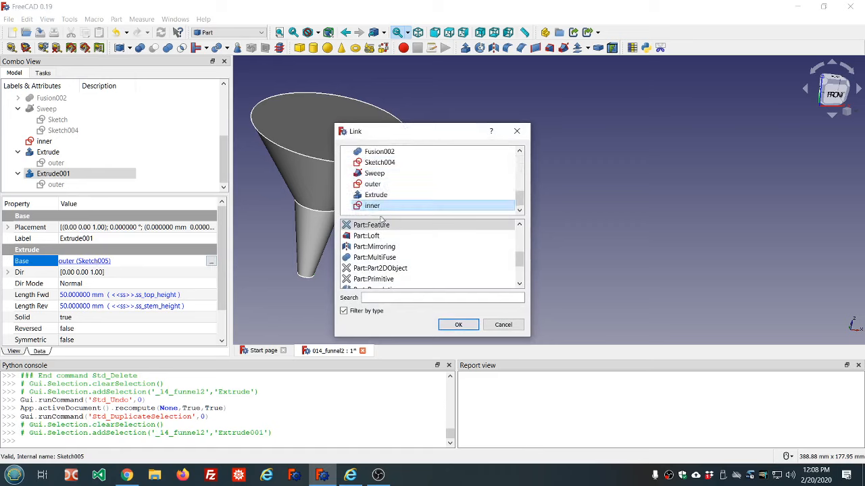
pyautogui.click(453, 326)
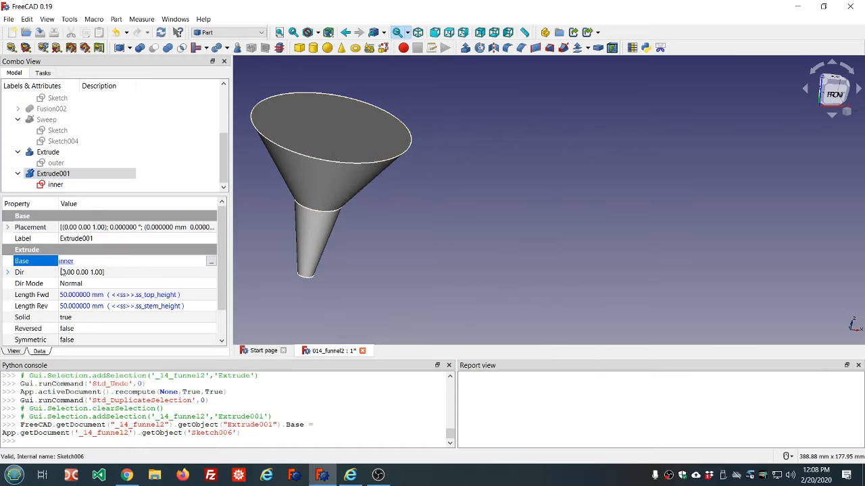
# Cut Extrude001 from Extrude with the Cut boolean to hollow the funnel
pyautogui.click(143, 275)
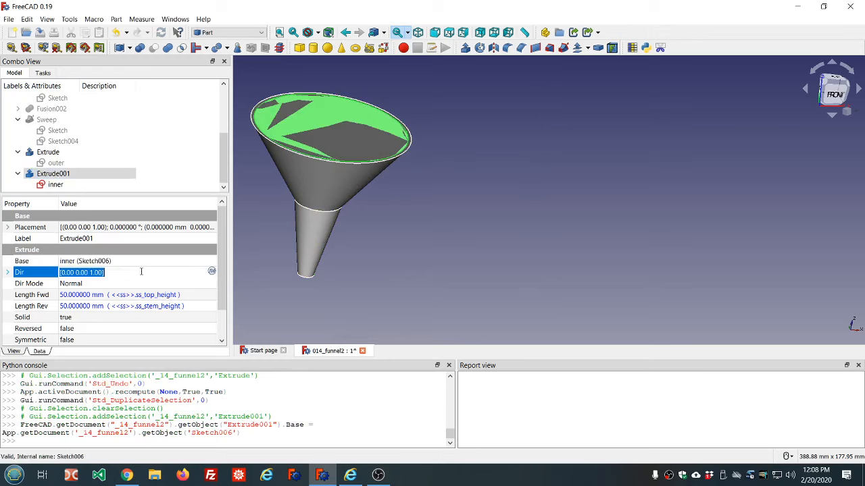
pyautogui.scroll(-2, 293, 158)
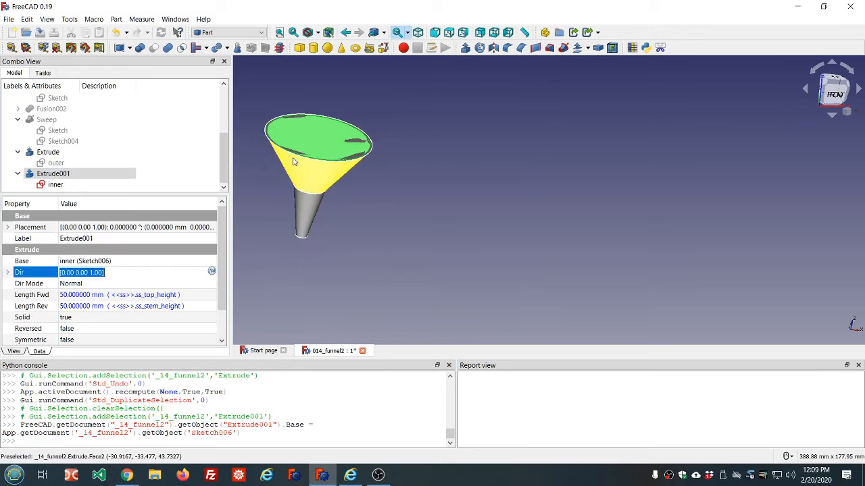
pyautogui.click(58, 154)
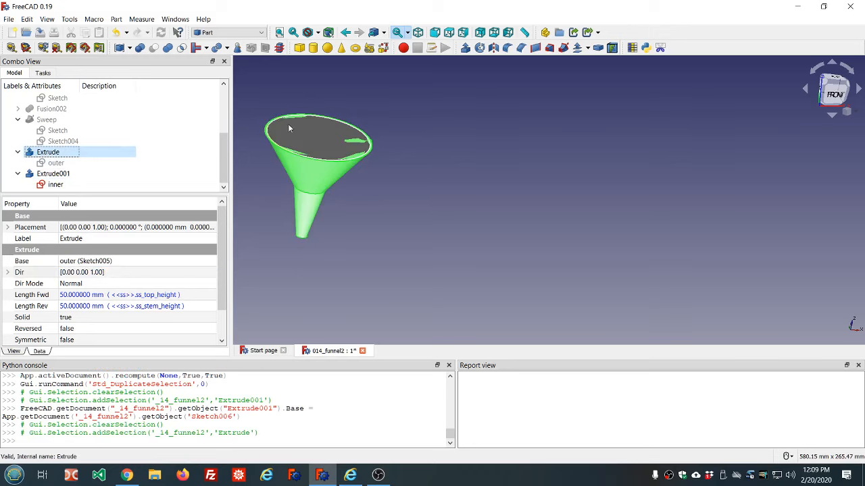
pyautogui.scroll(5, 302, 116)
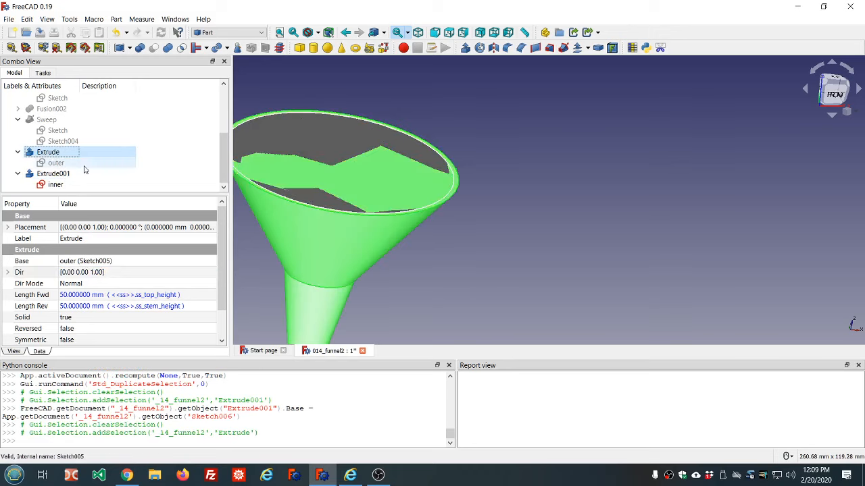
pyautogui.keyDown('ctrl'); pyautogui.click(59, 175); pyautogui.keyUp('ctrl')
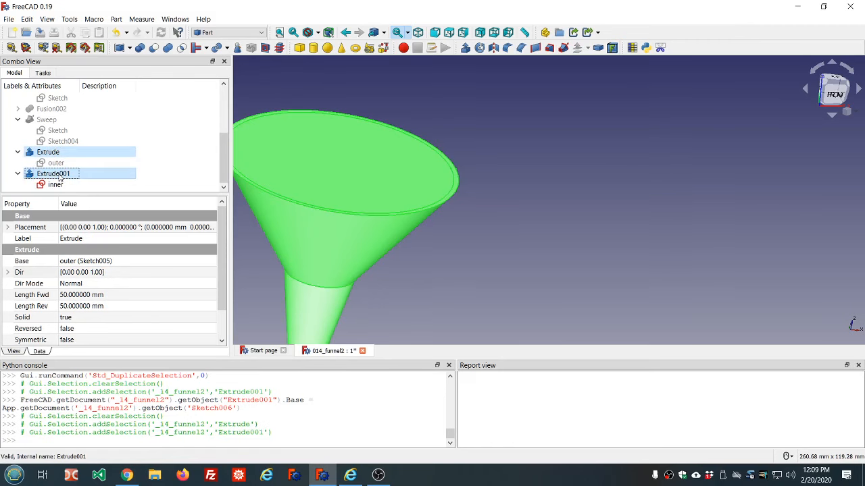
pyautogui.click(156, 50)
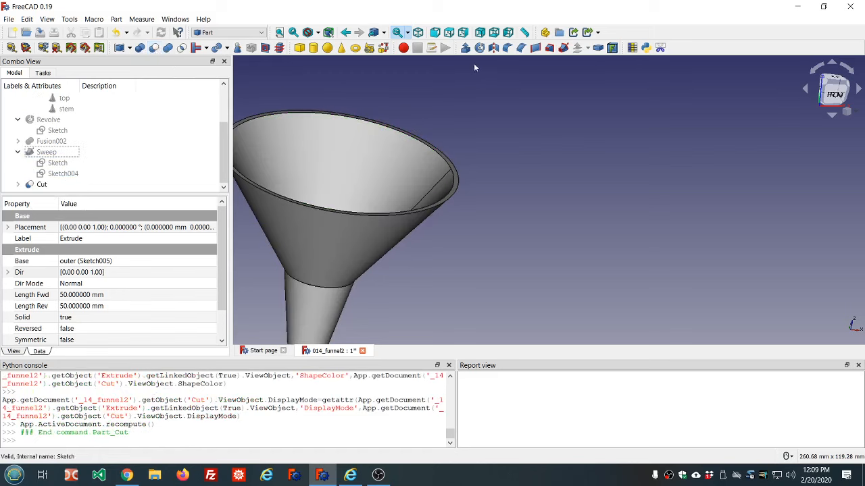
# Expand the Cut in the tree and hide the inner sketch beneath Extrude001
pyautogui.scroll(-5, 476, 67)
pyautogui.moveTo(481, 74); pyautogui.dragTo(482, 119, button='middle')
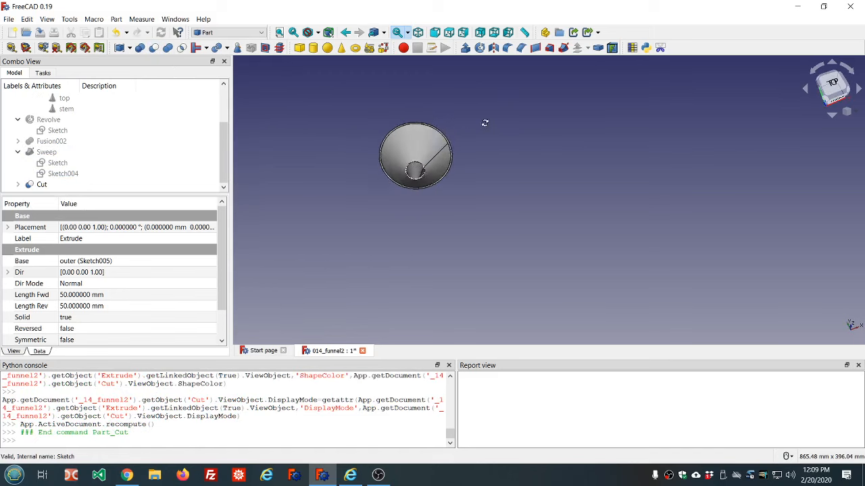
pyautogui.click(17, 184)
pyautogui.click(30, 174)
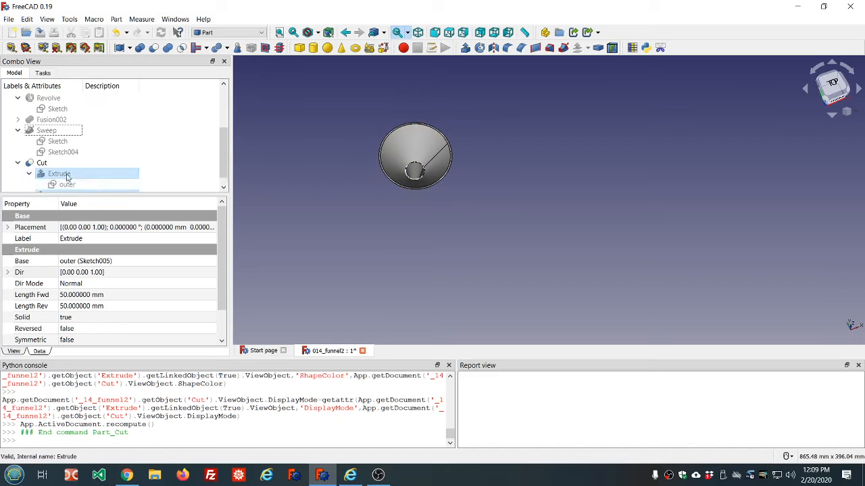
pyautogui.scroll(-1, 103, 174)
pyautogui.click(29, 185)
pyautogui.scroll(-1, 135, 176)
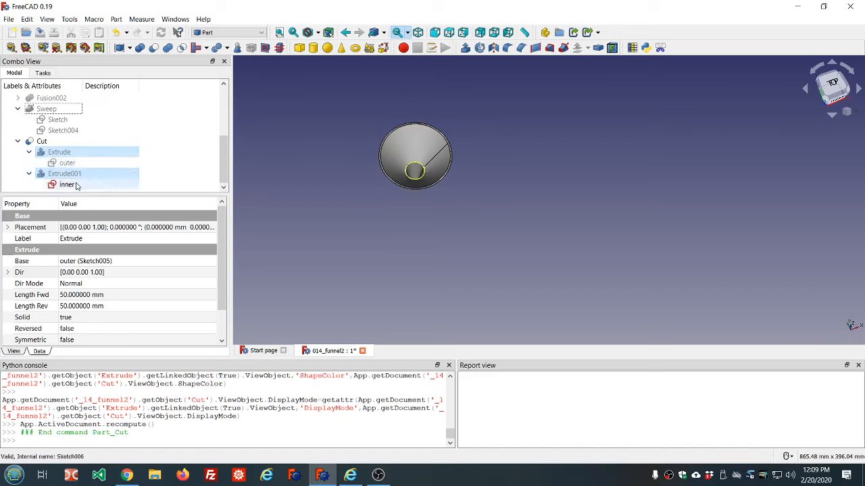
pyautogui.click(73, 185)
pyautogui.press('space')
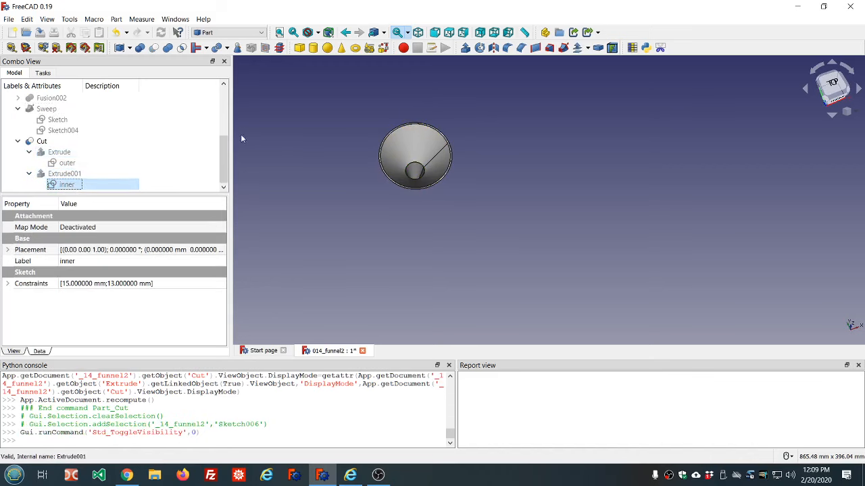
# Show the original Revolve solid and orbit to a front view beside the Cut
pyautogui.scroll(3, 132, 135)
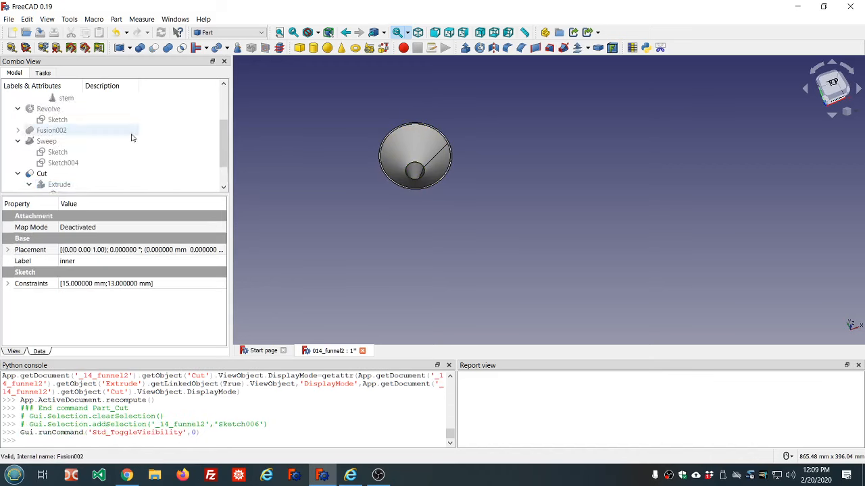
pyautogui.click(53, 111)
pyautogui.press('space')
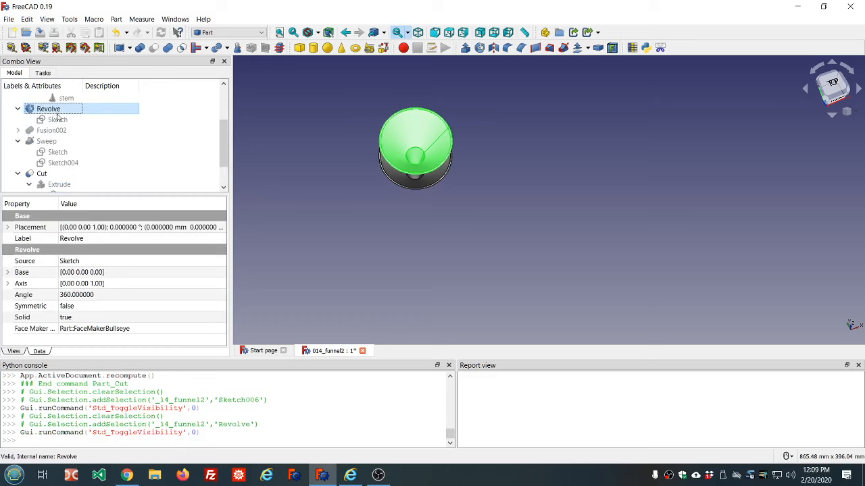
pyautogui.moveTo(497, 182); pyautogui.dragTo(495, 218, button='middle')
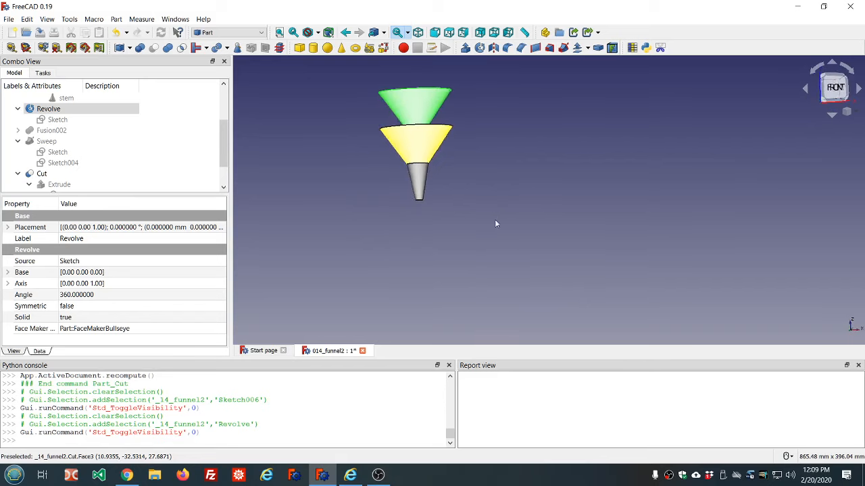
# Inspect the Cut funnel alongside the original Revolve to compare their profiles
pyautogui.click(220, 136)
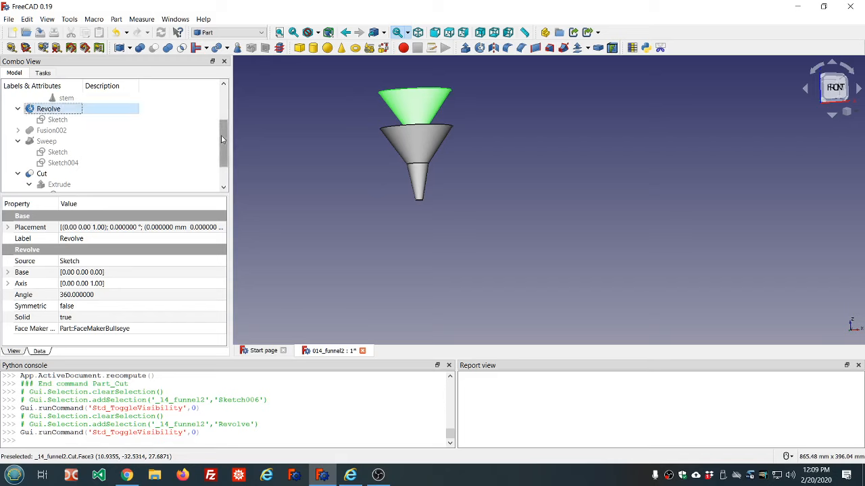
pyautogui.moveTo(221, 135); pyautogui.dragTo(225, 181)
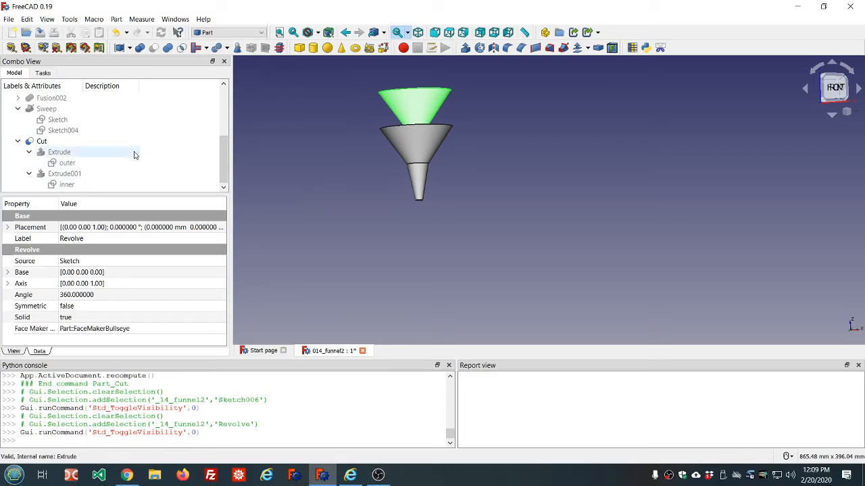
pyautogui.scroll(4, 133, 155)
pyautogui.scroll(-5, 134, 155)
pyautogui.click(43, 140)
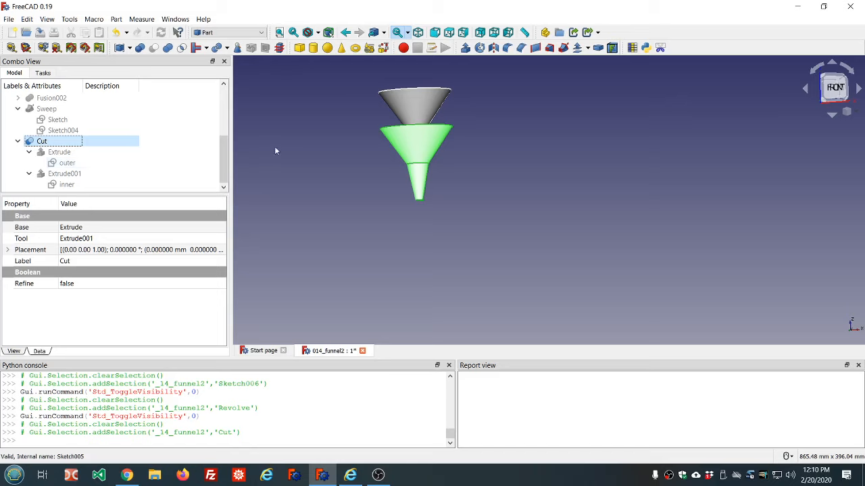
pyautogui.click(335, 157)
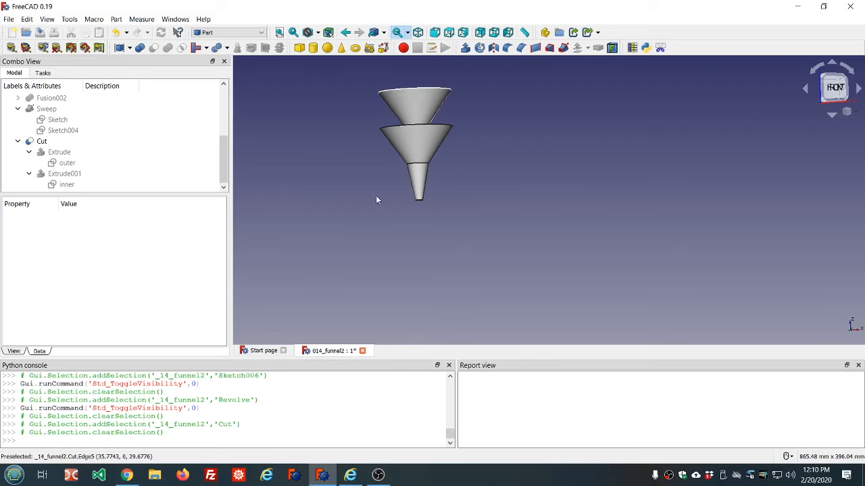
pyautogui.scroll(3, 375, 196)
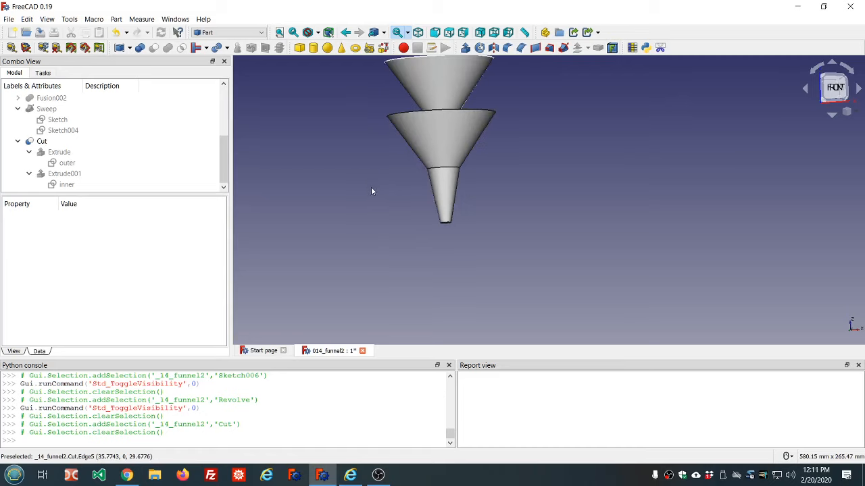
pyautogui.scroll(-3, 371, 191)
pyautogui.scroll(5, 463, 98)
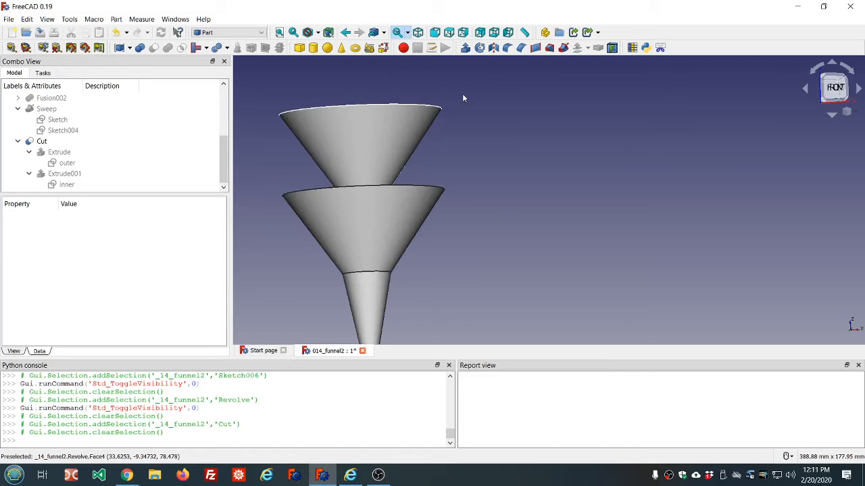